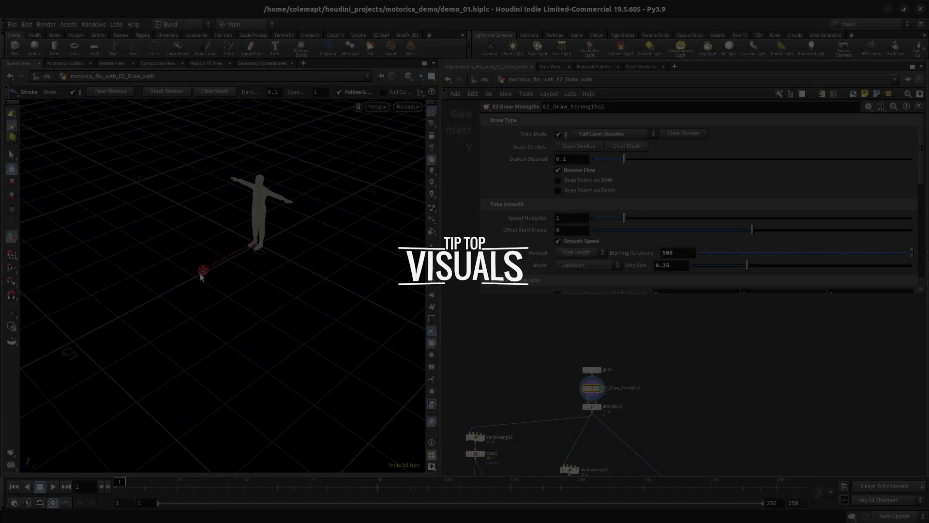
drag(234, 353, 303, 353)
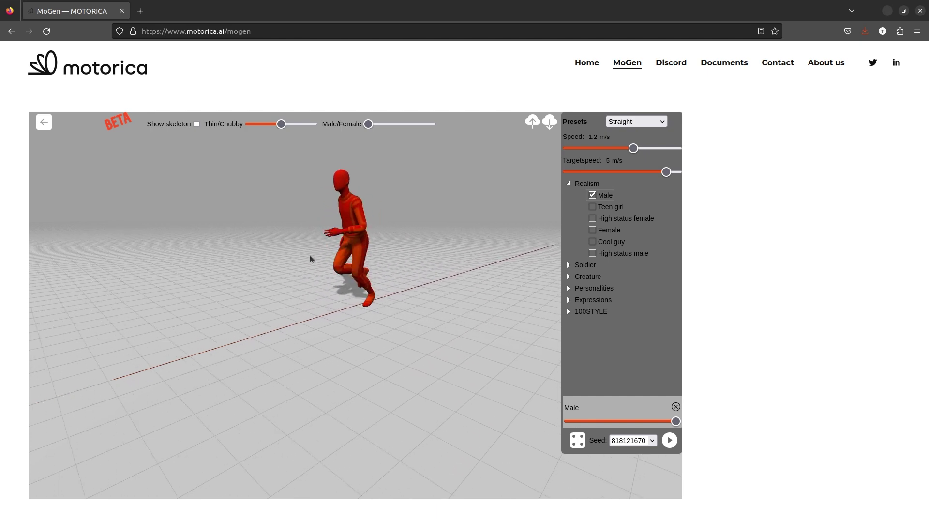
Step: Set the straight motion's speed to -3.3 m/s and target speed to 6.0 m/s, and generate the animation
drag(633, 152, 625, 151)
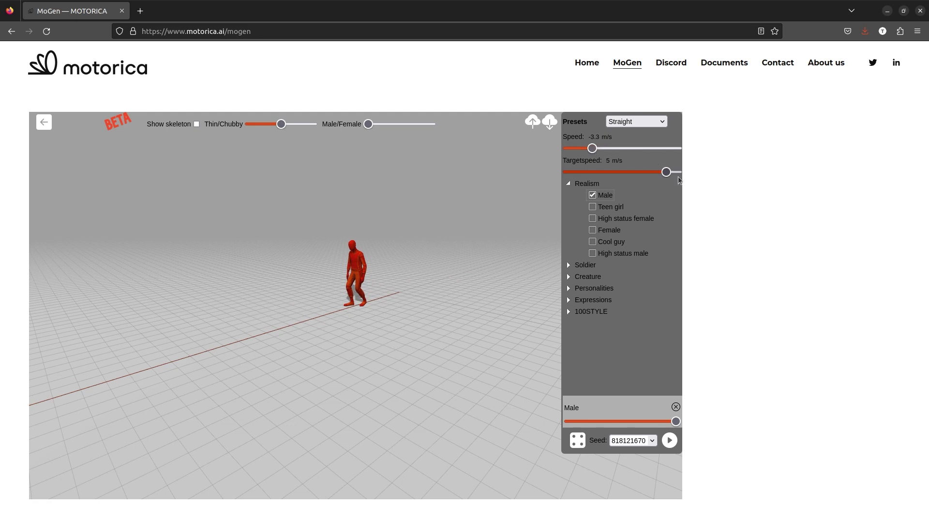
drag(677, 171, 680, 172)
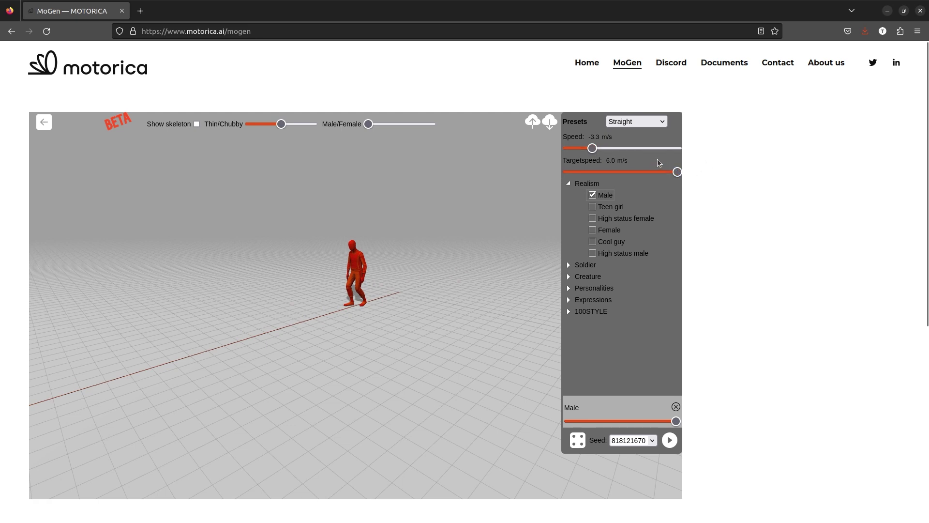
click(670, 440)
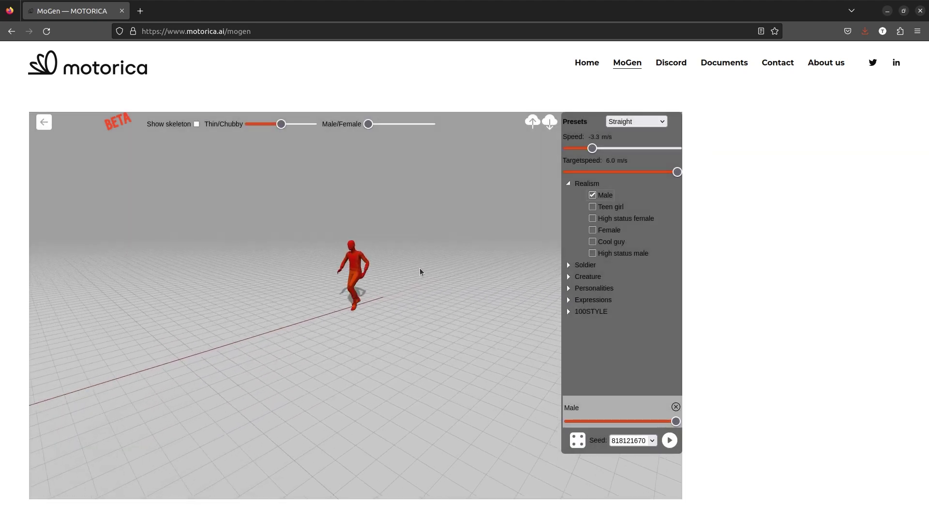
Step: Expand the 100STYLE, Creature, Soldier and Personalities categories and examine the available motion styles
click(569, 311)
click(569, 276)
click(569, 264)
scroll(601, 276, down, 3)
scroll(600, 276, down, 4)
click(569, 276)
scroll(600, 289, down, 2)
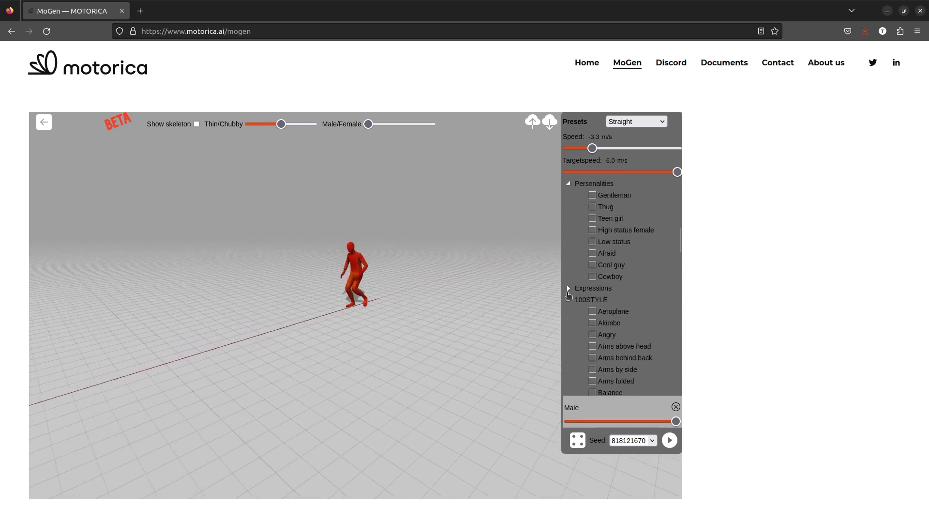
Step: Add the Injured expression style at full weight, with Male at zero, and generate the motion
click(570, 288)
click(609, 359)
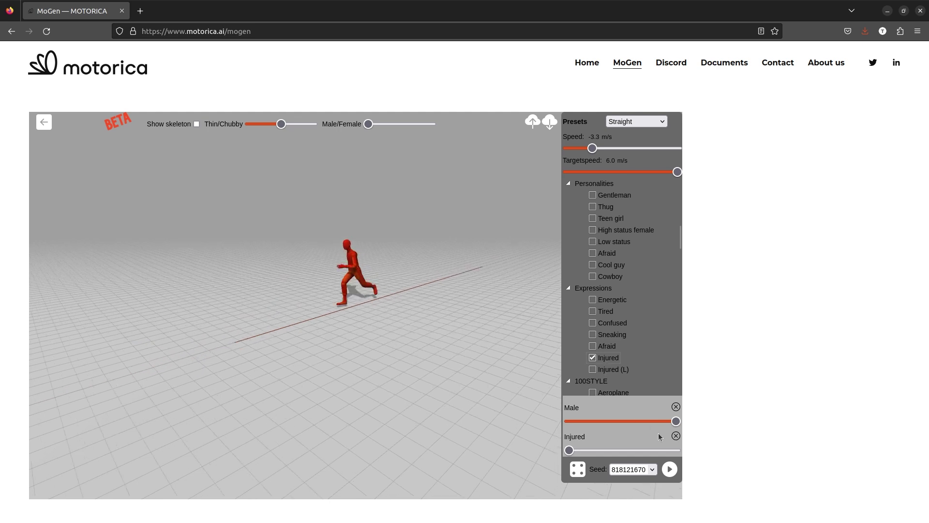
drag(570, 450, 676, 450)
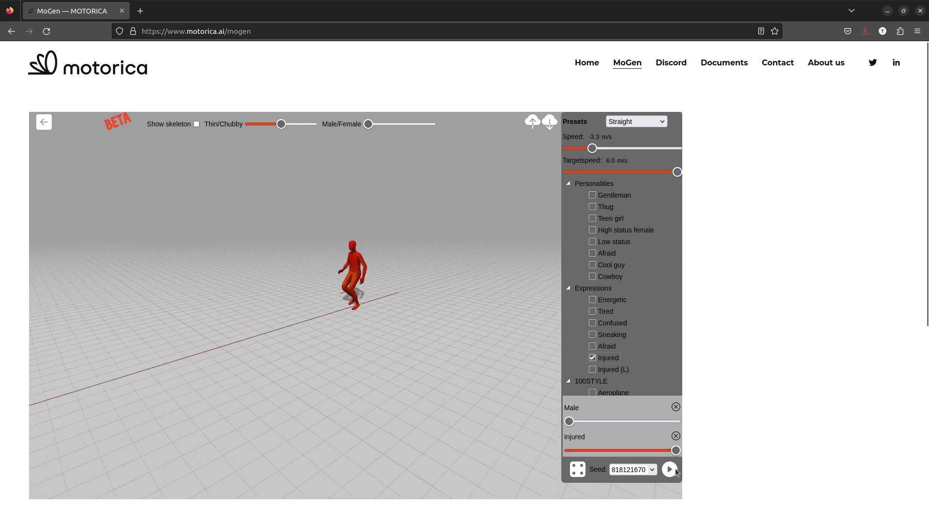
click(670, 469)
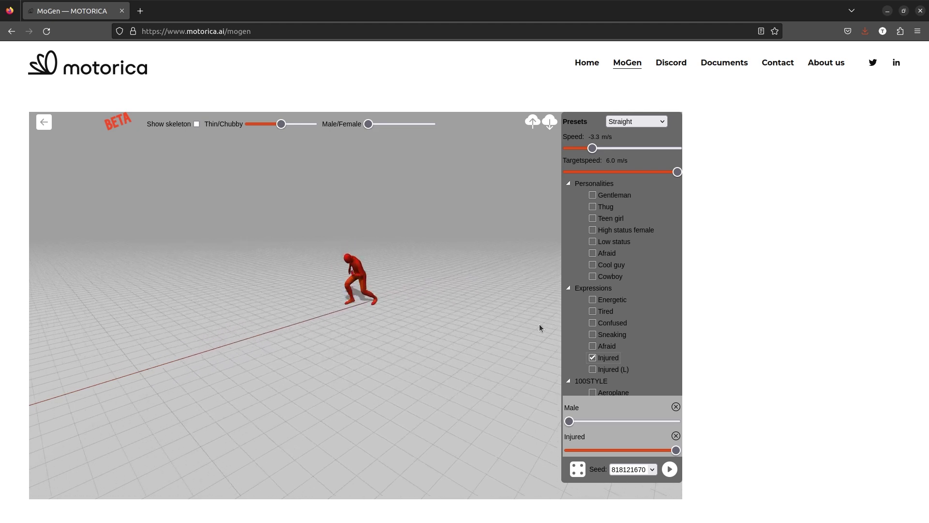
Step: Blend a smaller share of Male with a larger share of Injured and regenerate the motion
drag(576, 422, 600, 421)
drag(676, 450, 644, 450)
click(670, 469)
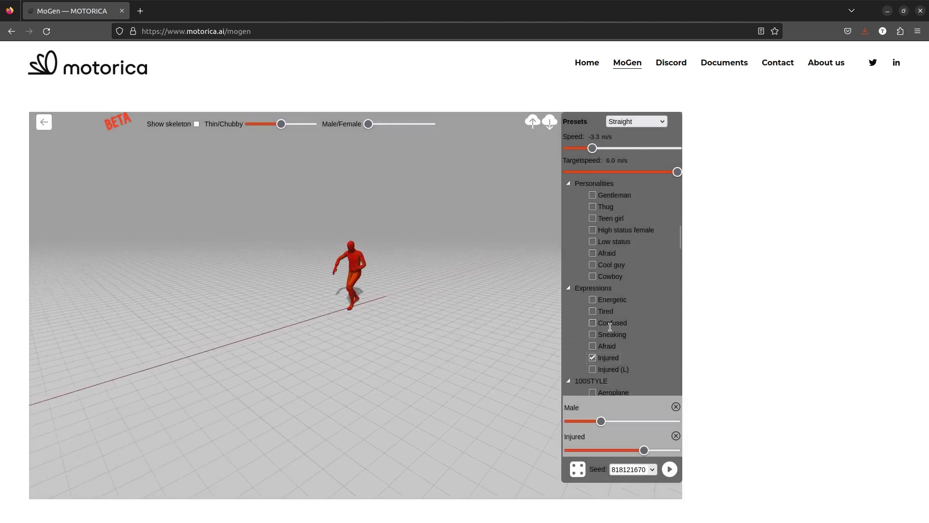
Step: Remove the Injured style and change the movement preset to Circle
click(605, 358)
scroll(624, 242, up, 4)
click(637, 121)
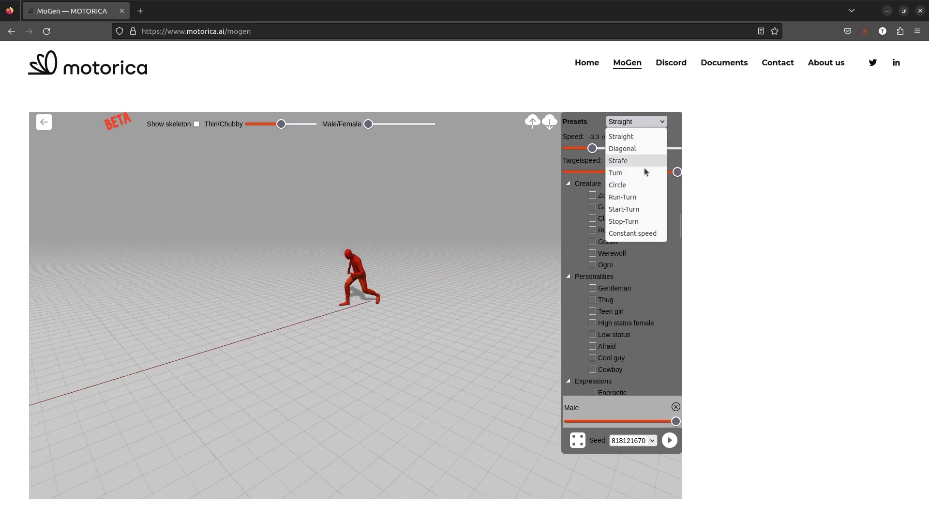
click(639, 186)
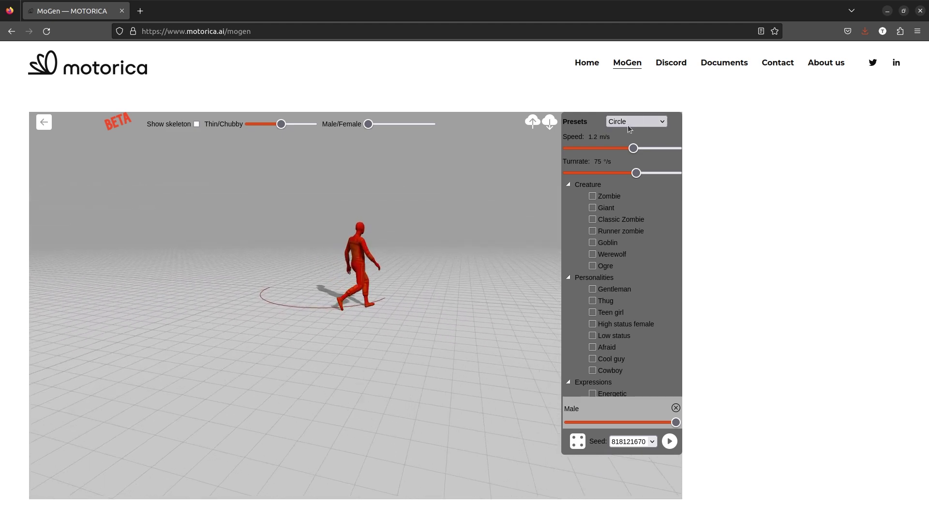
scroll(628, 125, down, 10)
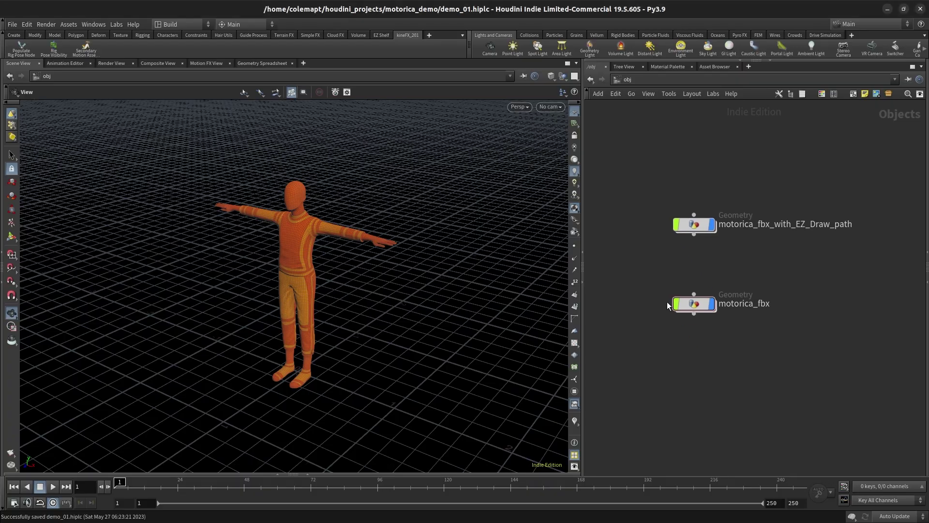
Step: In Houdini, open the motorica_fbx geometry network and add a Rig Pose node for the imported character
double_click(675, 302)
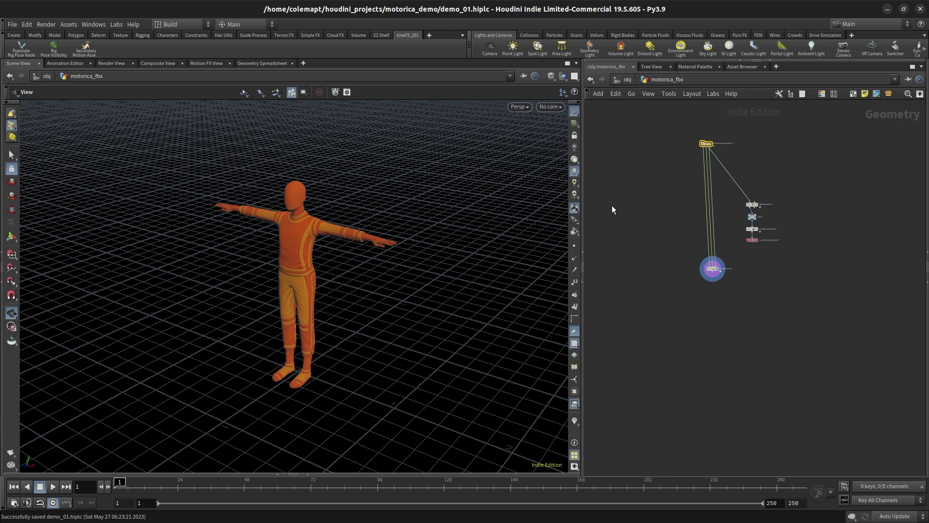
key(Tab)
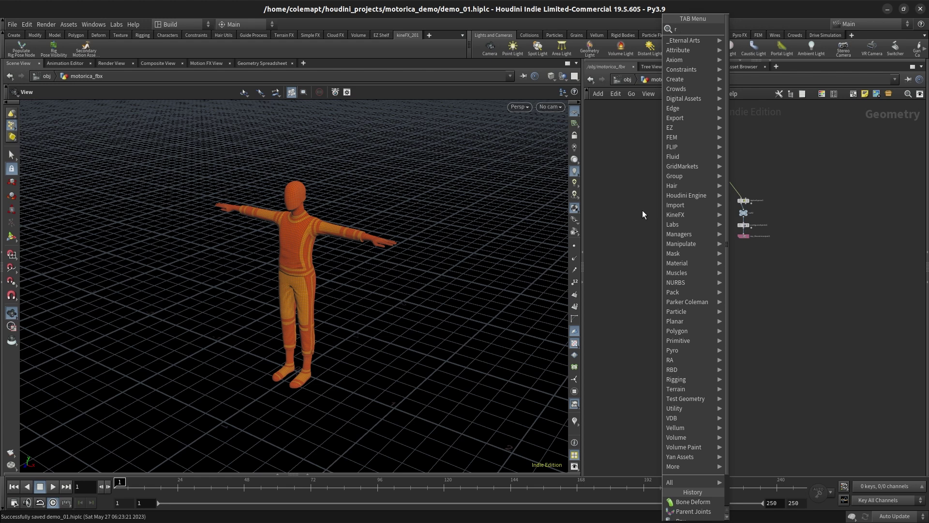
text(rigpose)
key(Return)
click(706, 204)
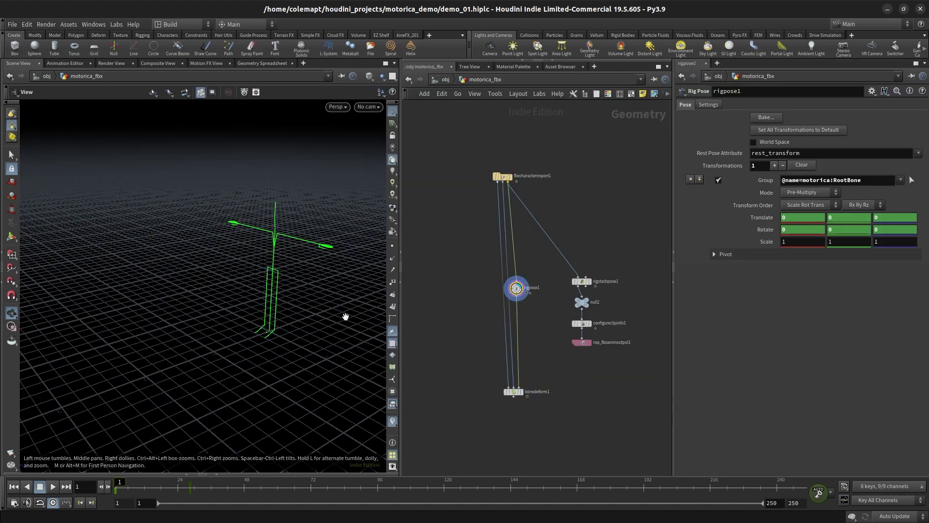
Step: Keyframe the root bone's ground position at frame 28 with Rig Pose and activate its viewport handle
key(Up)
key(Up)
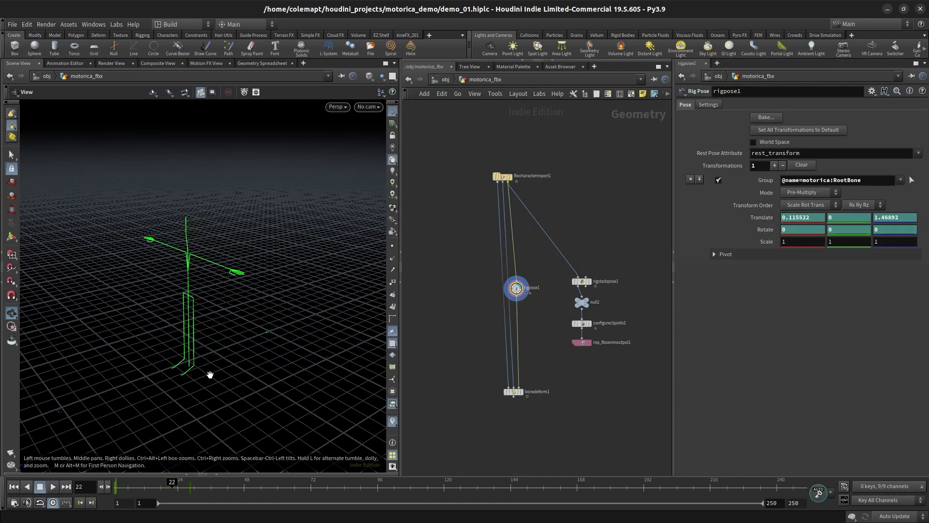
click(189, 493)
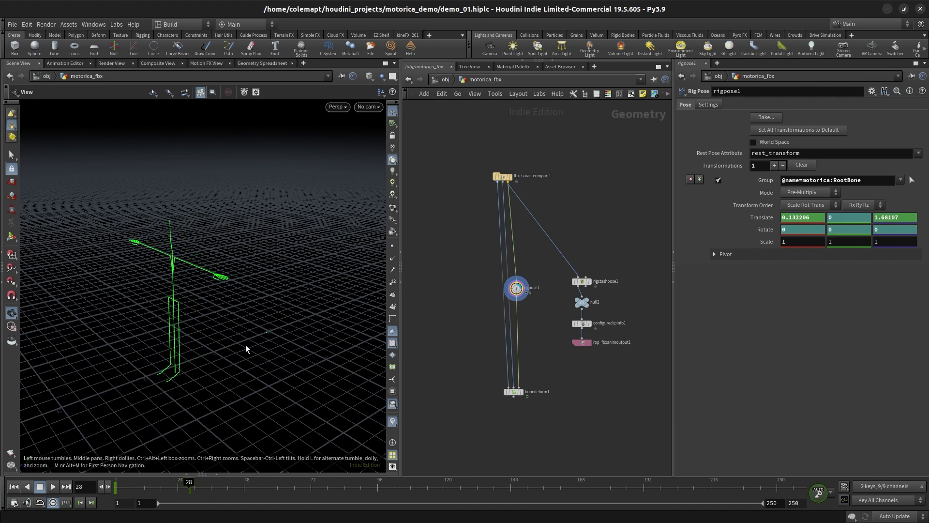
key(Return)
click(177, 373)
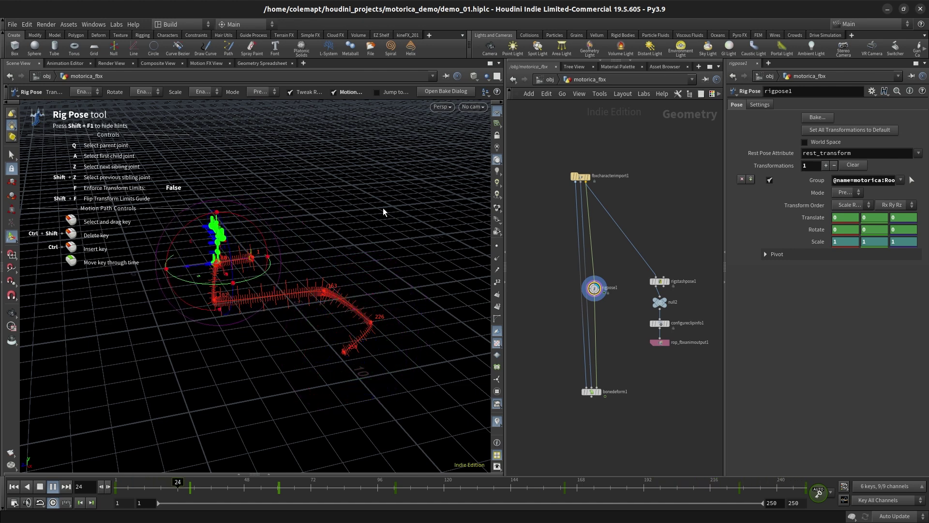
Step: Rewind to frame 1, leave the Rig Pose handle and review the moving skeleton
key(ctrl+Up)
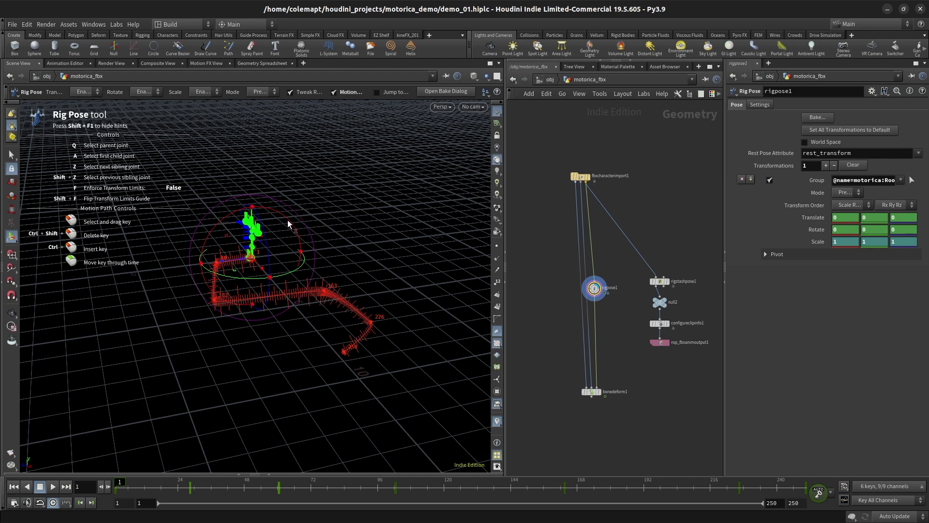
key(Escape)
drag(275, 231, 284, 252)
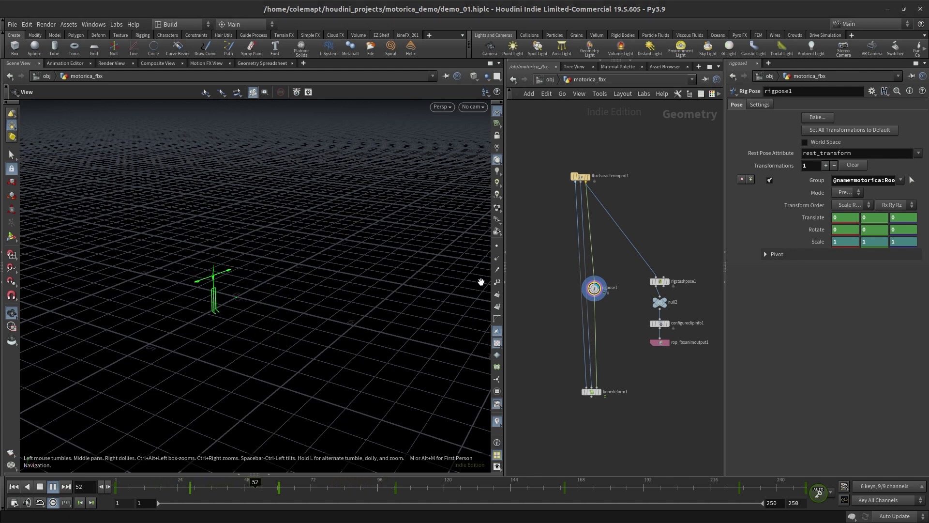
Step: Feed the rigpose1 animation into null2 and export it to disk as animationcutom.fbx in the 3d folder
click(604, 293)
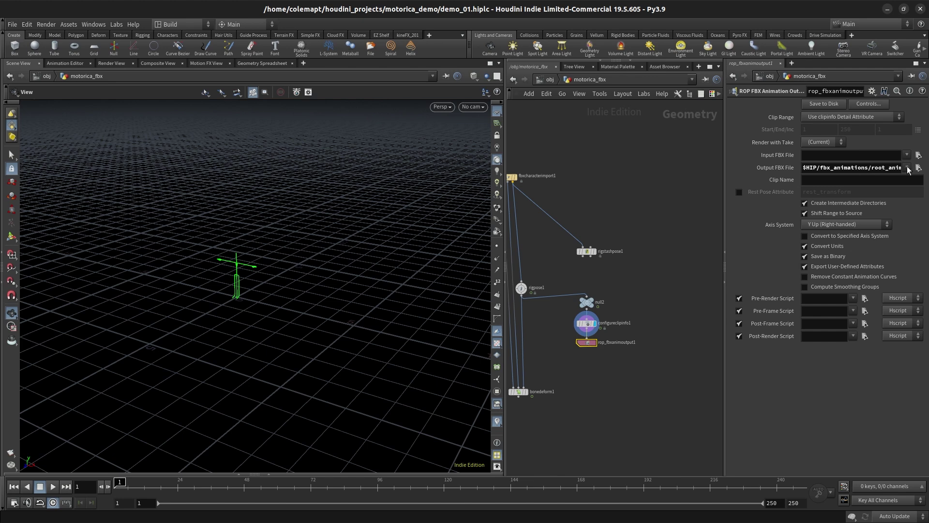
click(918, 168)
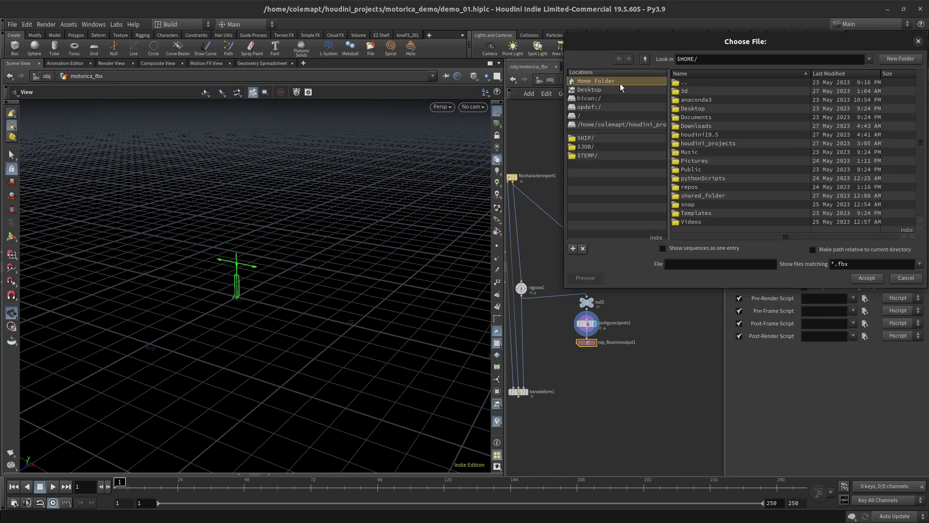
double_click(697, 91)
text(animationcutom.fbx)
key(Return)
click(831, 105)
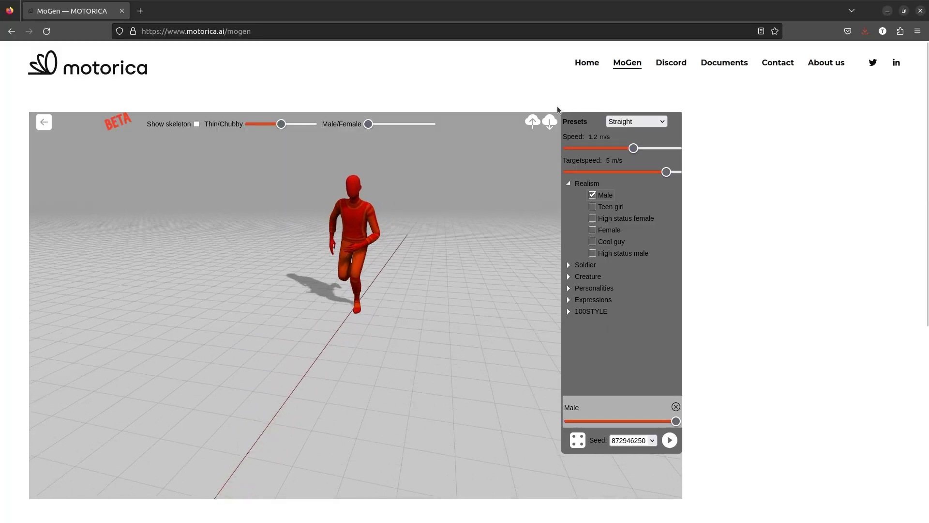
Step: Switch to MoGen in the browser and upload animationcutom.fbx as the imported movement
click(532, 121)
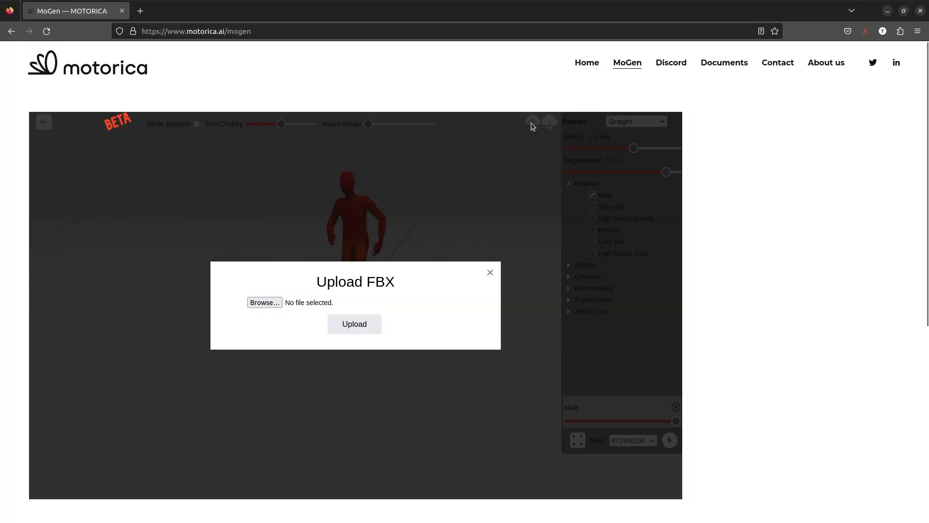
click(269, 303)
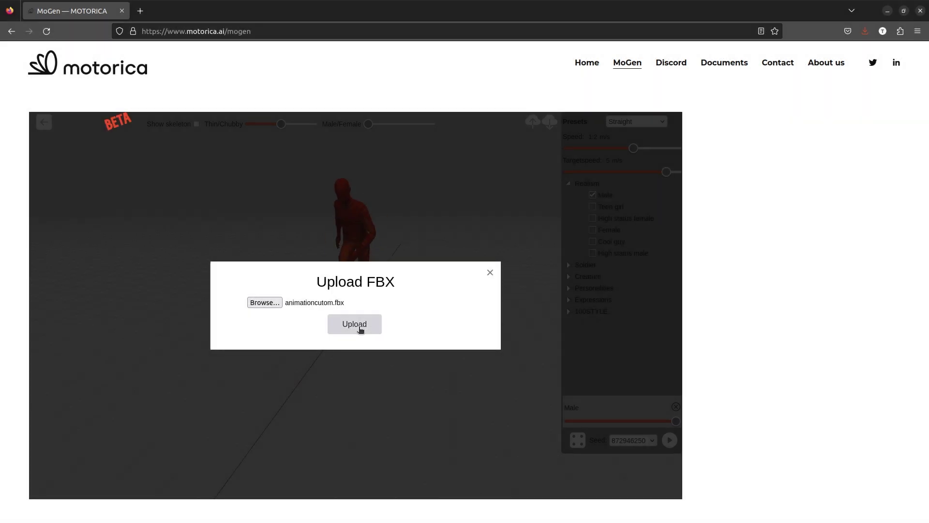
click(358, 324)
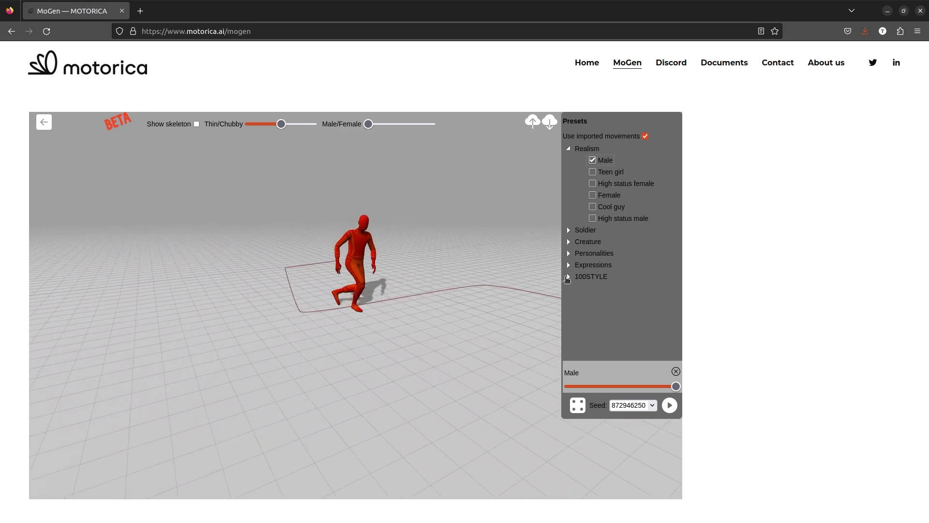
Step: Add the 100STYLE Drag left leg style at full weight, with Male at zero, and generate the motion
click(569, 278)
scroll(595, 235, down, 5)
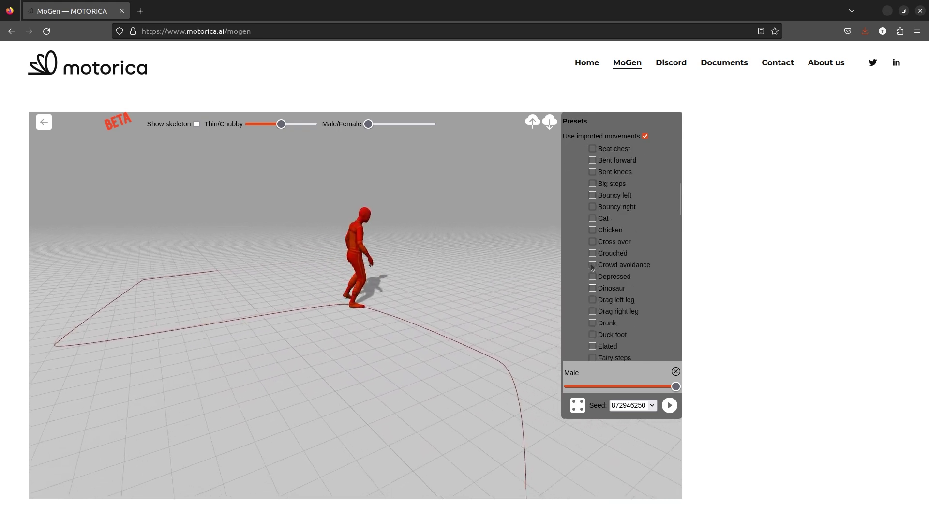
scroll(595, 234, down, 5)
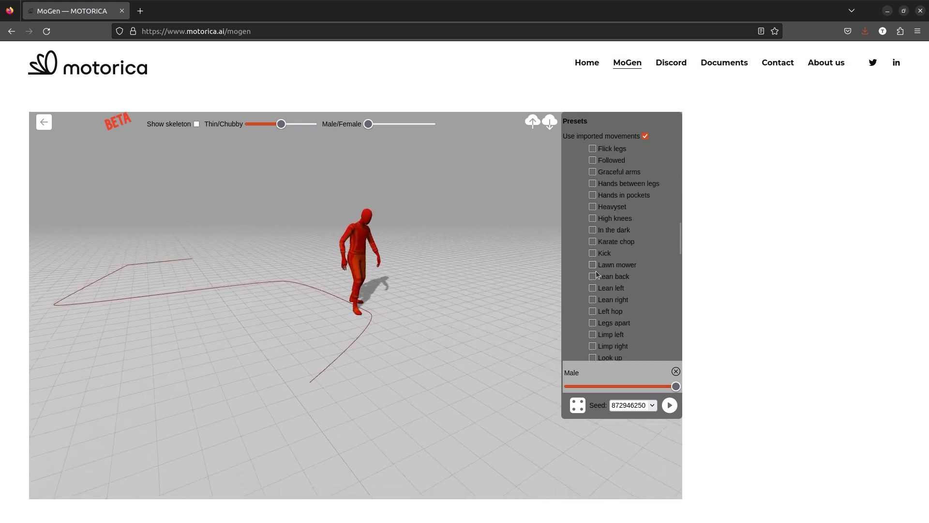
scroll(598, 274, up, 5)
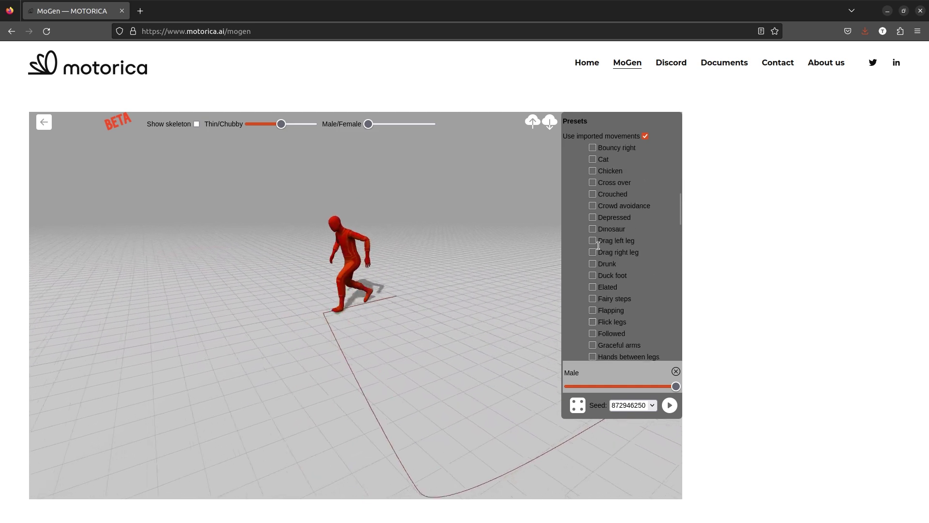
click(593, 253)
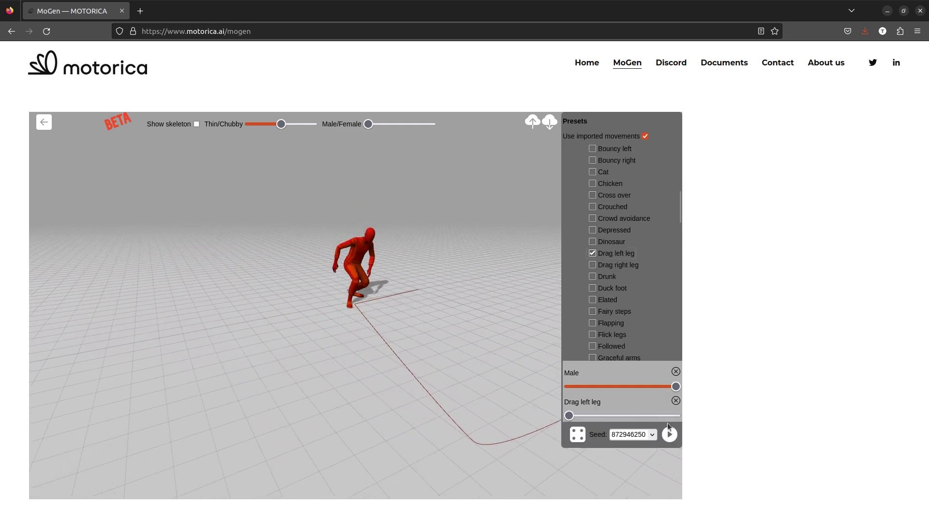
drag(569, 416, 689, 420)
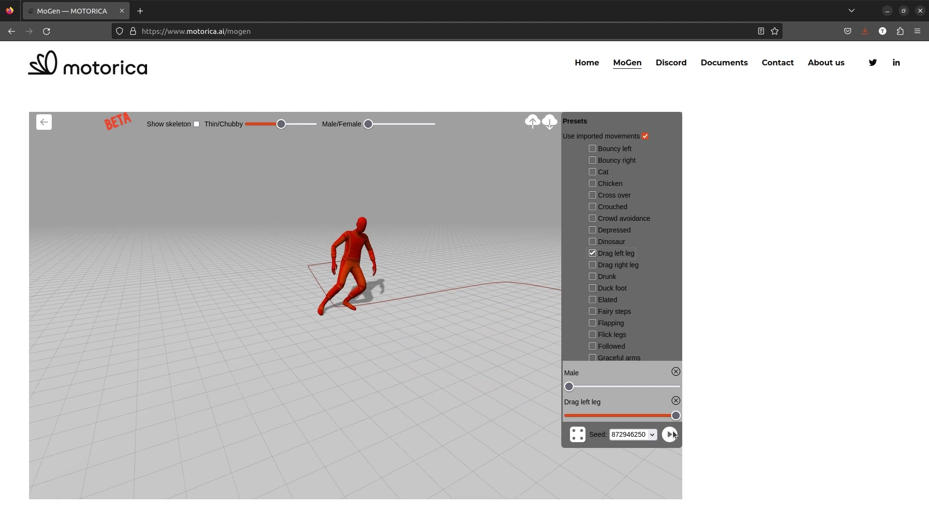
click(670, 435)
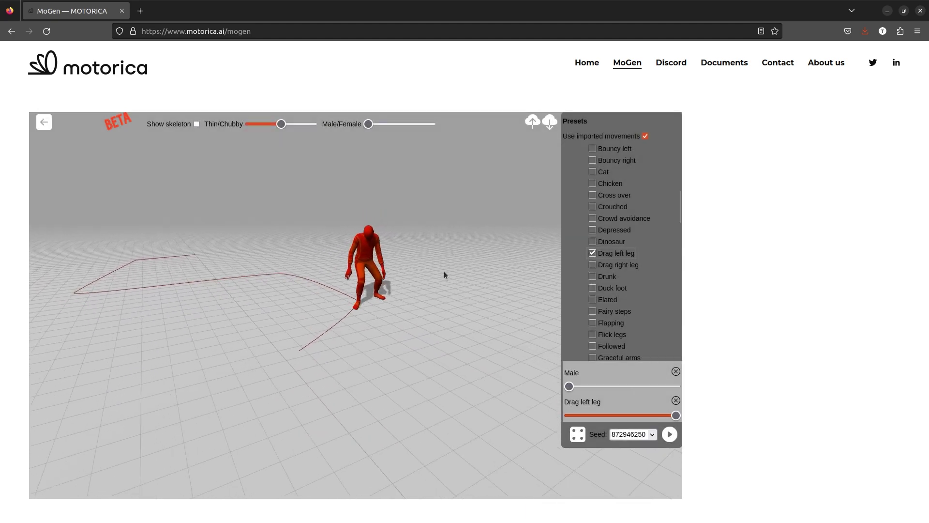
Step: Swap the style for the Creature Zombie preset at full weight, with Male at zero, generate the motion and download it
scroll(664, 260, up, 8)
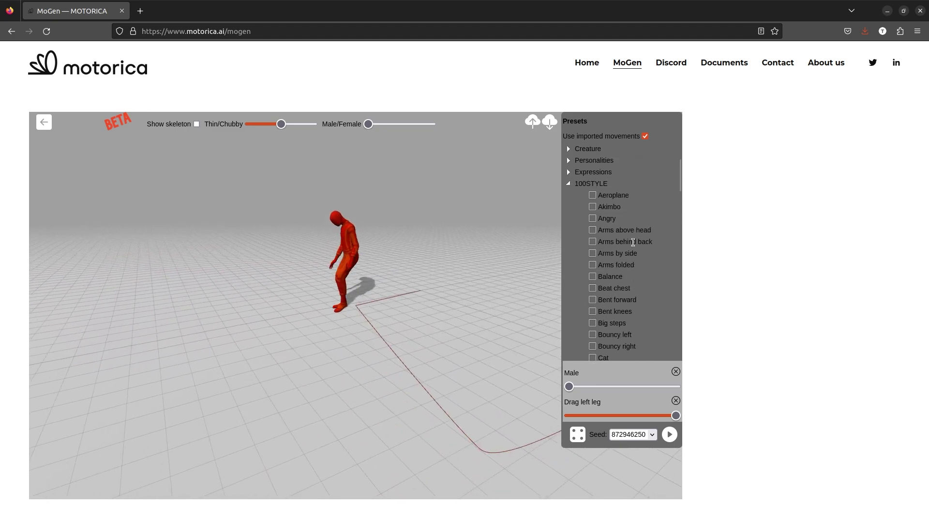
scroll(625, 238, up, 3)
click(570, 242)
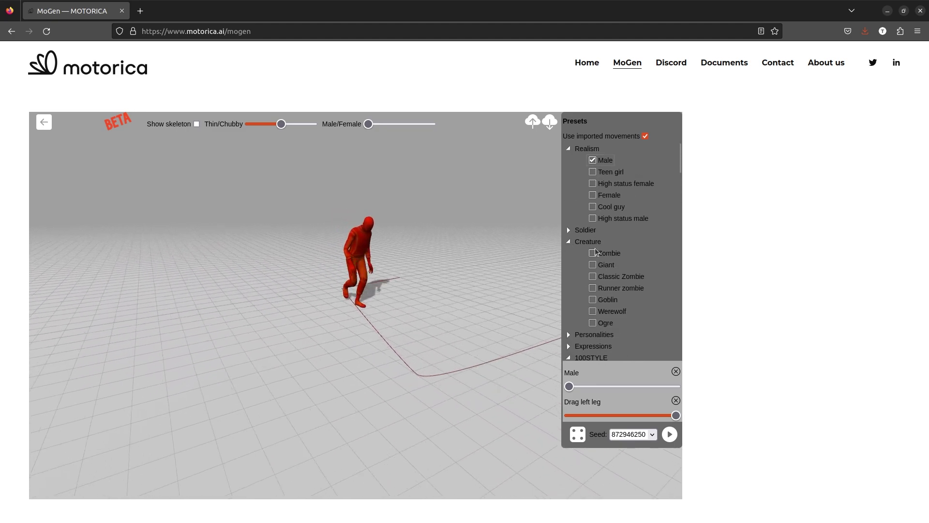
click(593, 253)
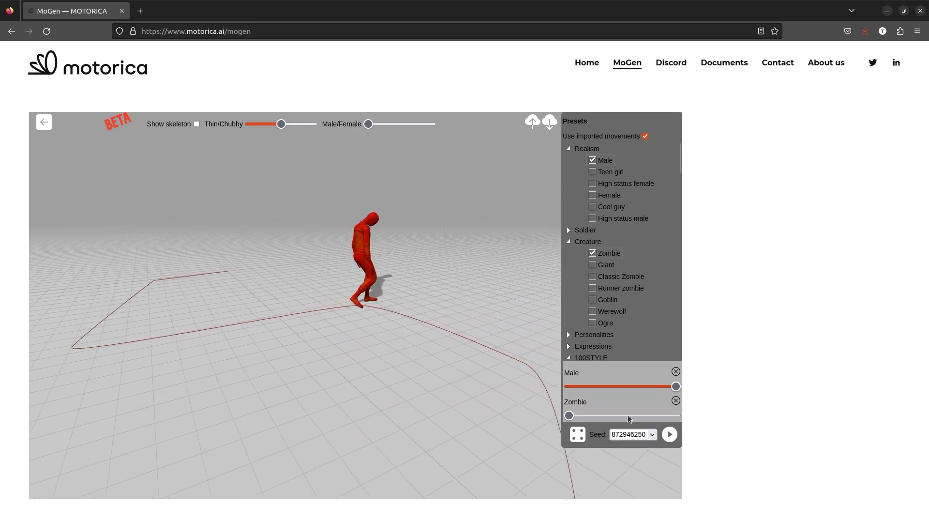
drag(570, 416, 724, 421)
drag(676, 386, 569, 388)
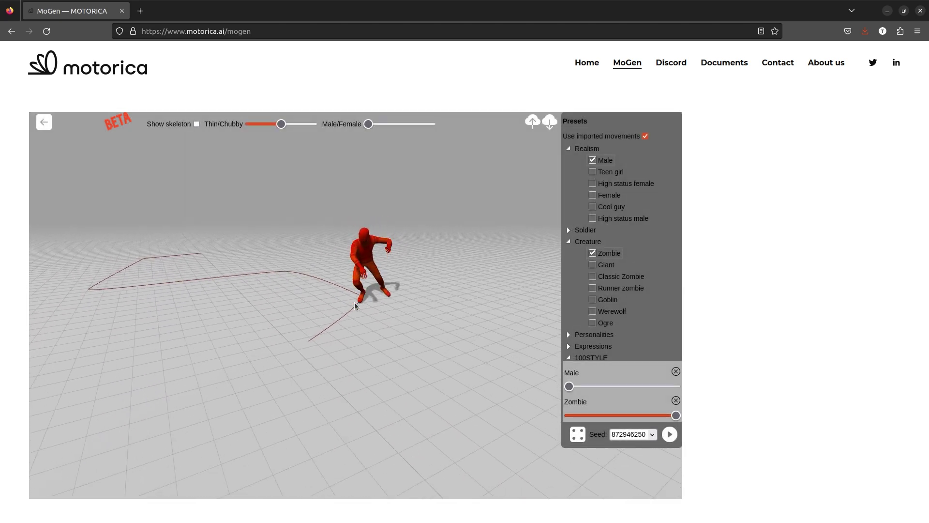
click(549, 121)
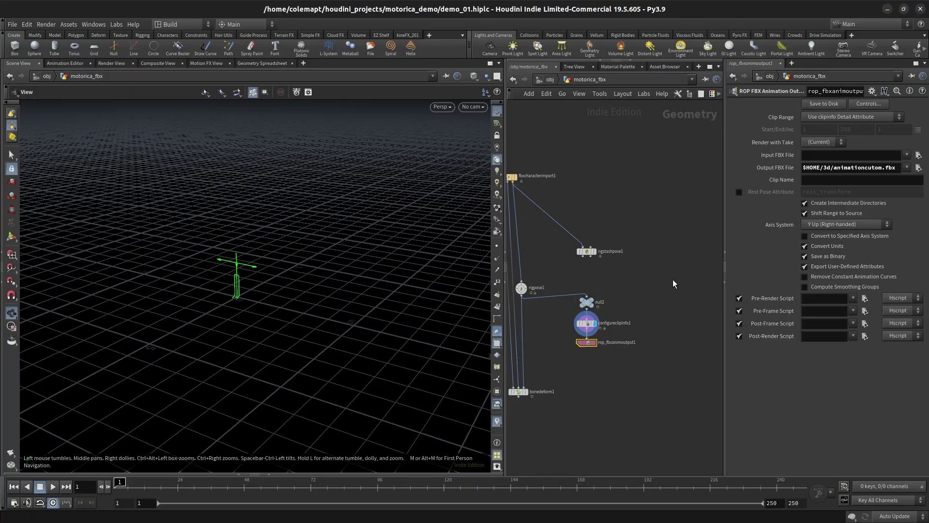
Step: Switch to Houdini, add an FBX Animation Import node beside rigstashpose1, load the downloaded motion FBX from houdini_projects and display it
key(Tab)
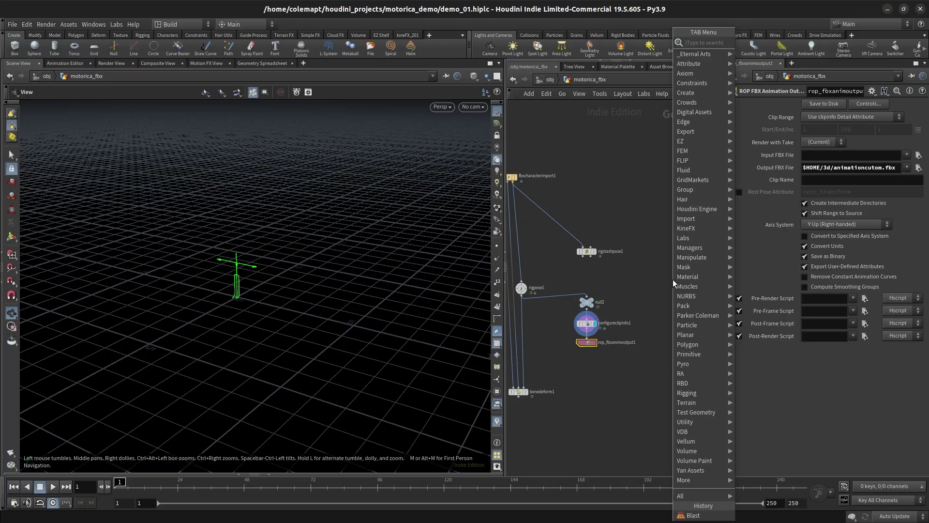
text(fbxa)
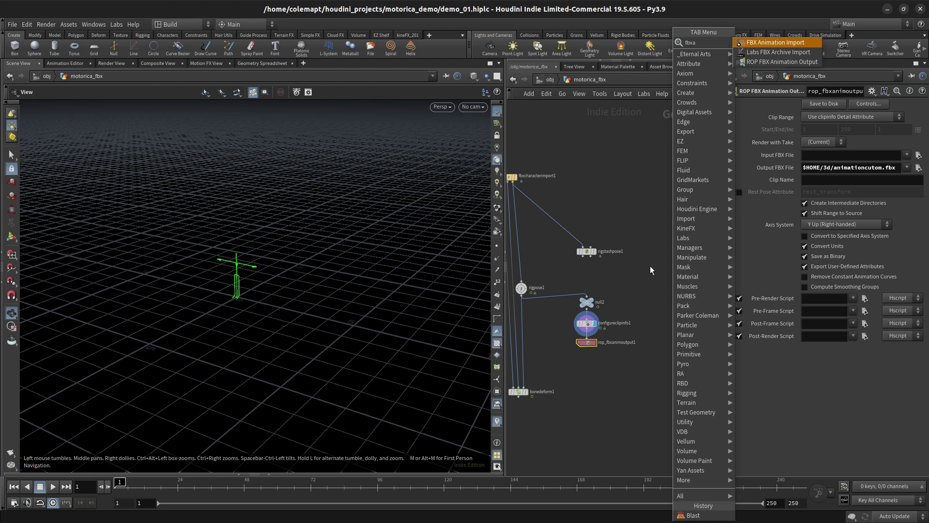
key(Return)
click(651, 266)
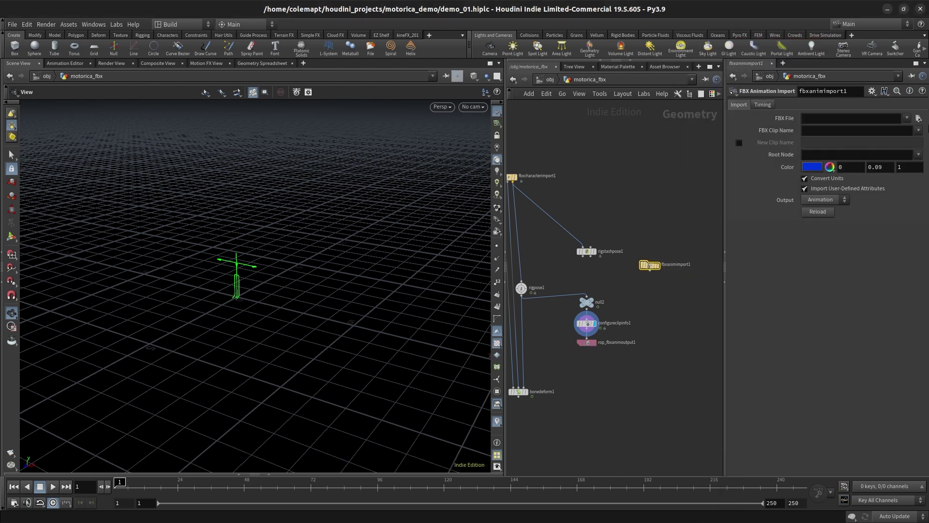
click(918, 118)
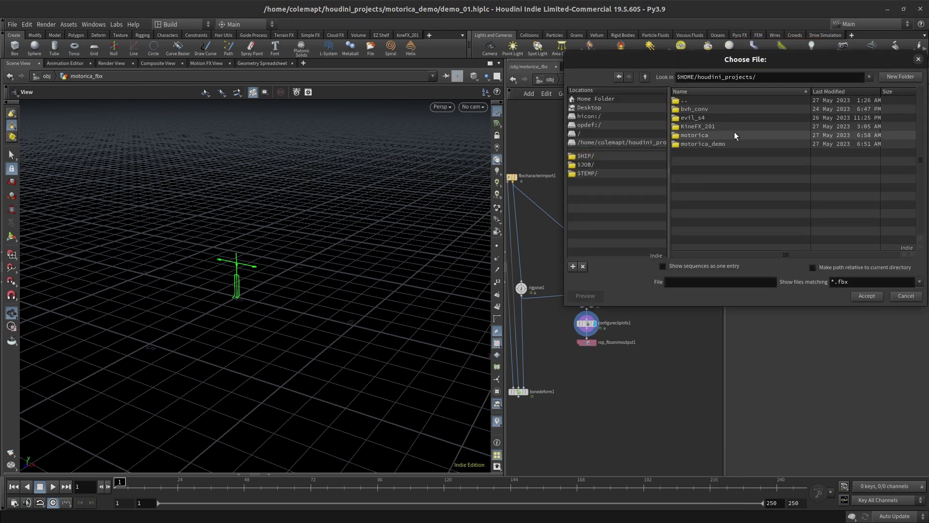
double_click(713, 126)
click(659, 266)
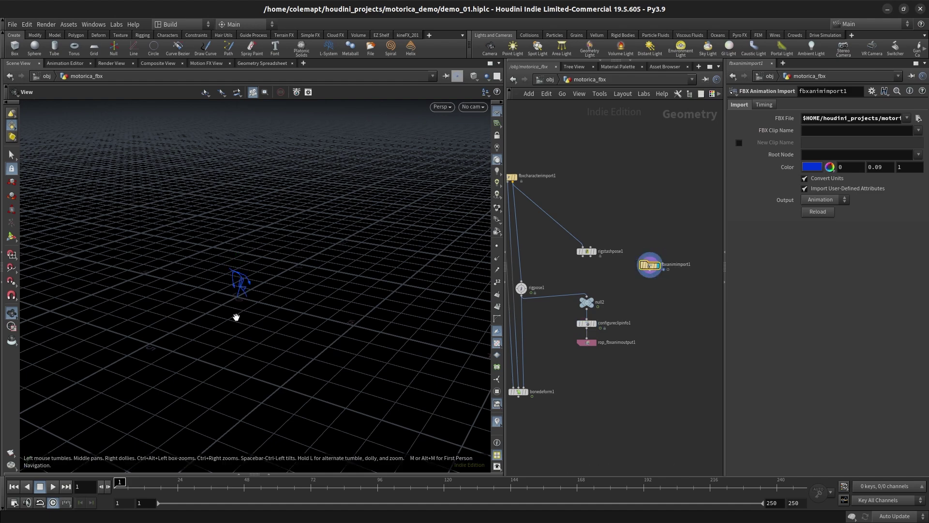
Step: Play the imported zombie animation and follow the skeleton along its path from several angles
key(Up)
drag(239, 286, 212, 287)
right_drag(211, 286, 237, 280)
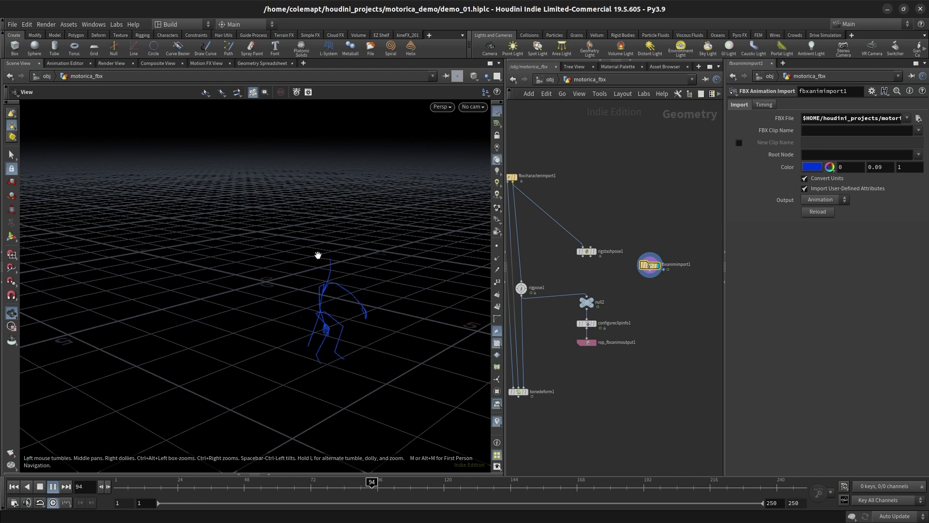
drag(363, 276, 213, 288)
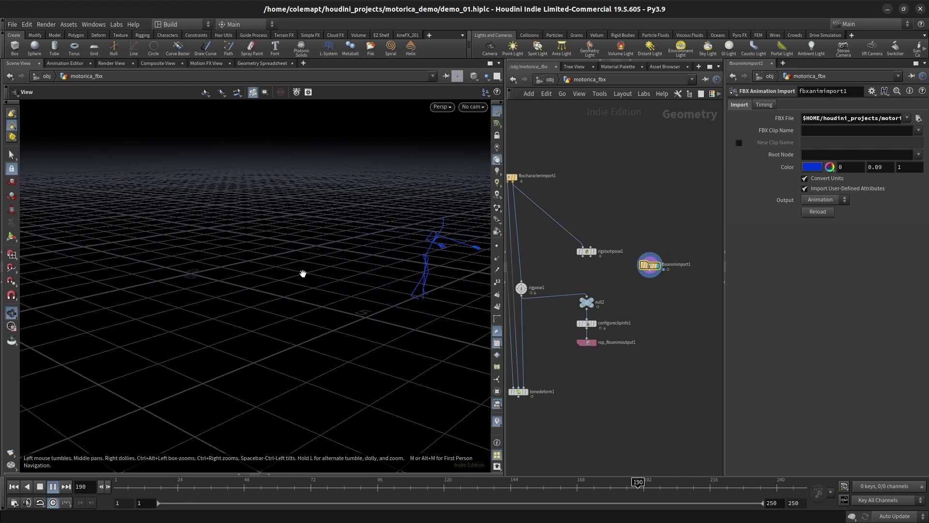
drag(382, 255, 270, 291)
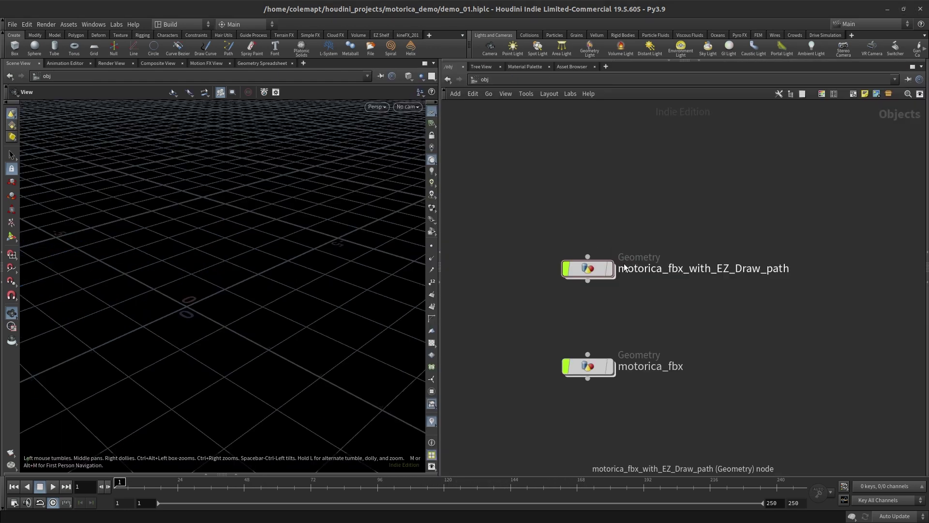
Step: Open the motorica_fbx_with_EZ_Draw_path geometry network and display its EZ_Draw_Strengths1 node
mouse_move(577, 272)
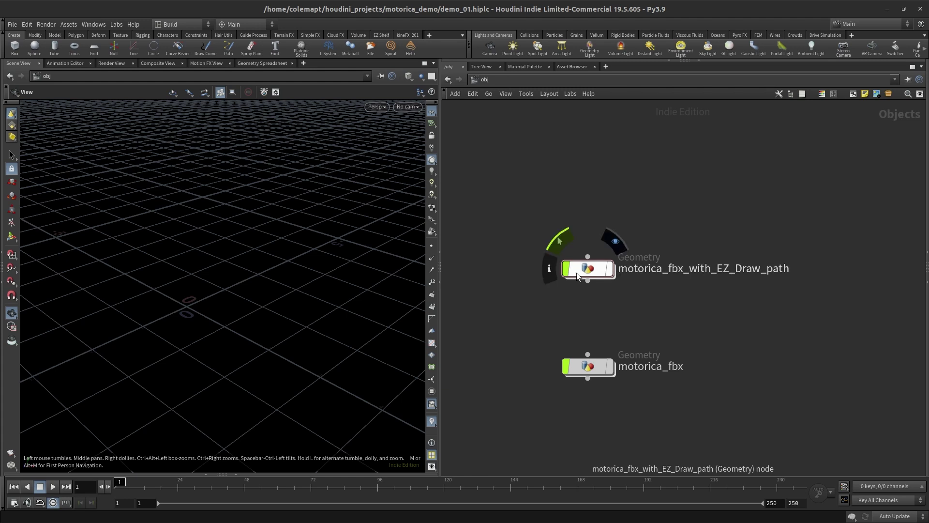
double_click(612, 271)
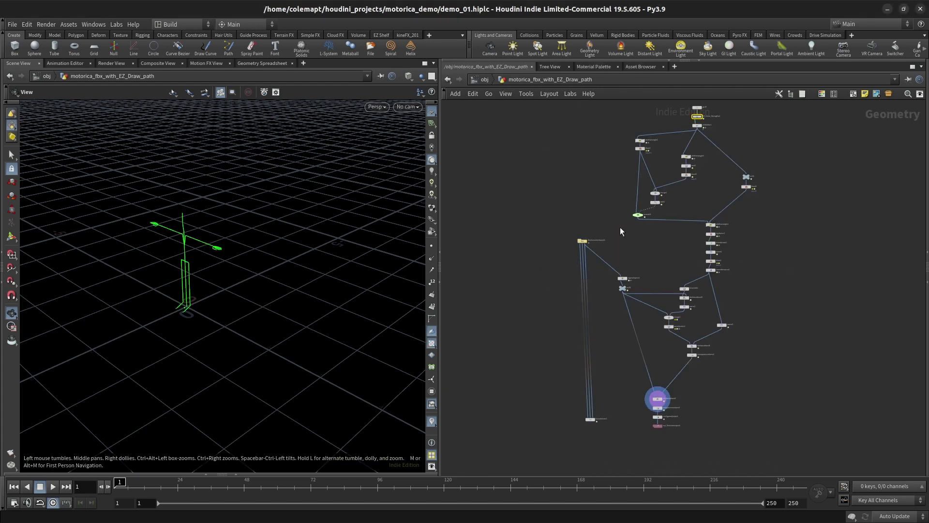
scroll(626, 194, up, 6)
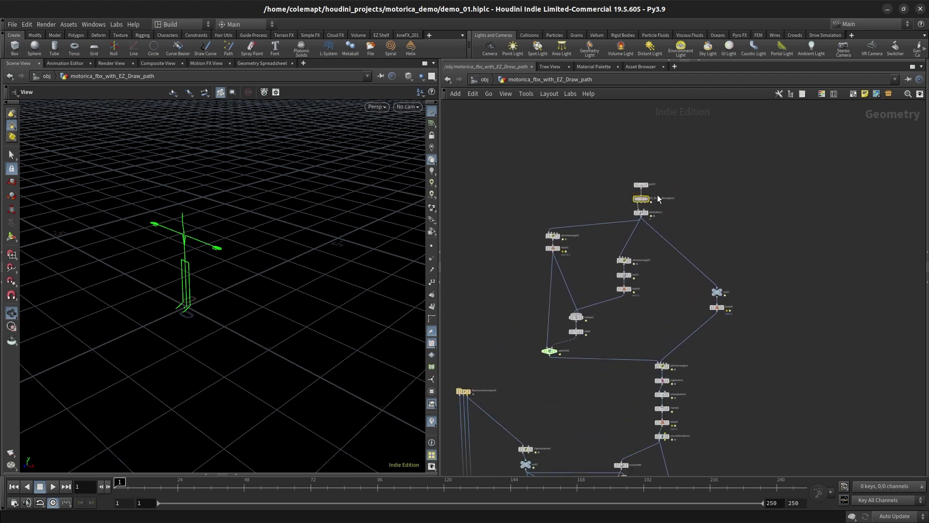
scroll(654, 202, up, 2)
click(643, 201)
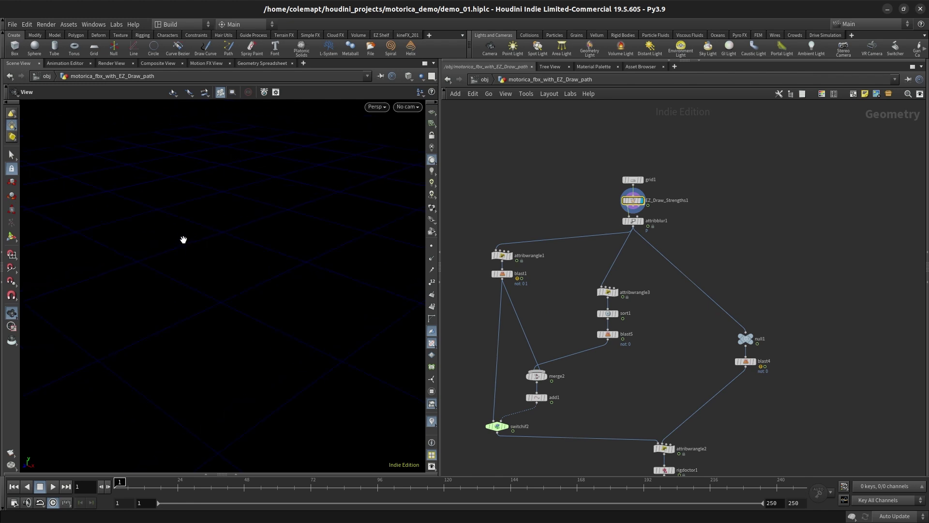
Step: Draw a zigzag test stroke across the grid with EZ Draw Strengths, play it back and rewind to frame 1
key(Return)
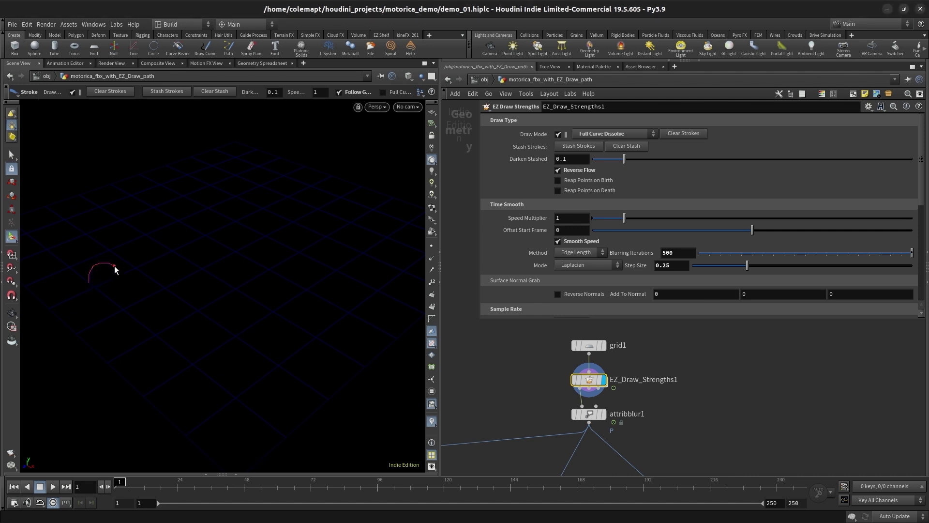
mouse_move(122, 283)
mouse_down()
mouse_move(228, 314)
mouse_move(240, 360)
mouse_up()
key(Up)
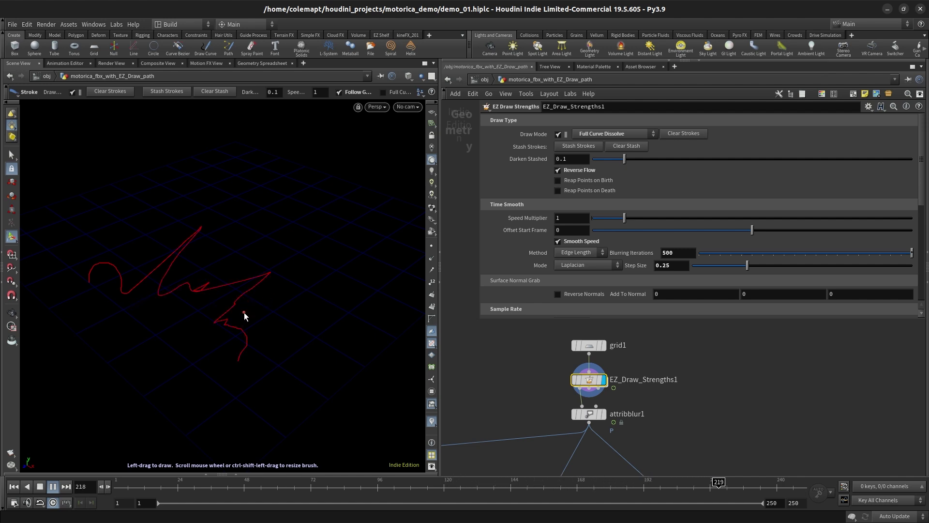
key(ctrl+Up)
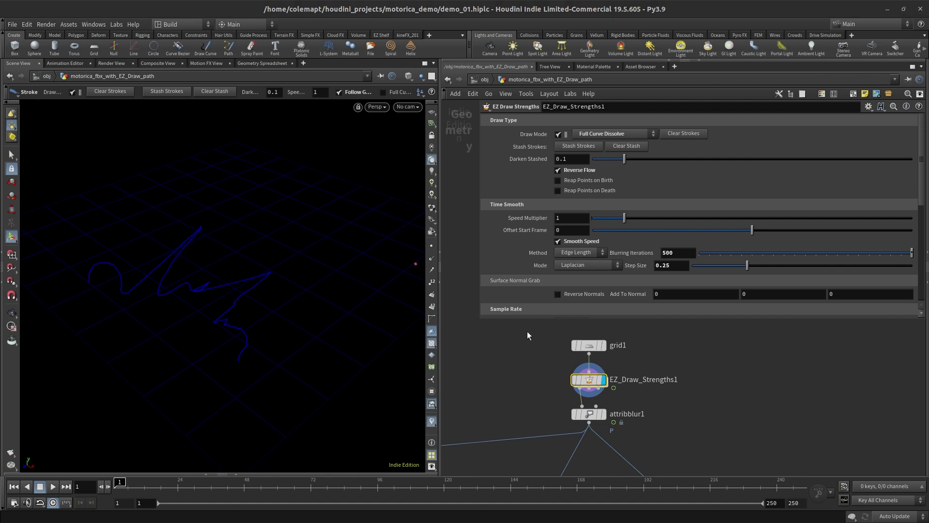
Step: Look over the curve and output settings of EZ_Draw_Strengths1 and clear the test stroke
drag(530, 319, 532, 420)
scroll(527, 275, down, 3)
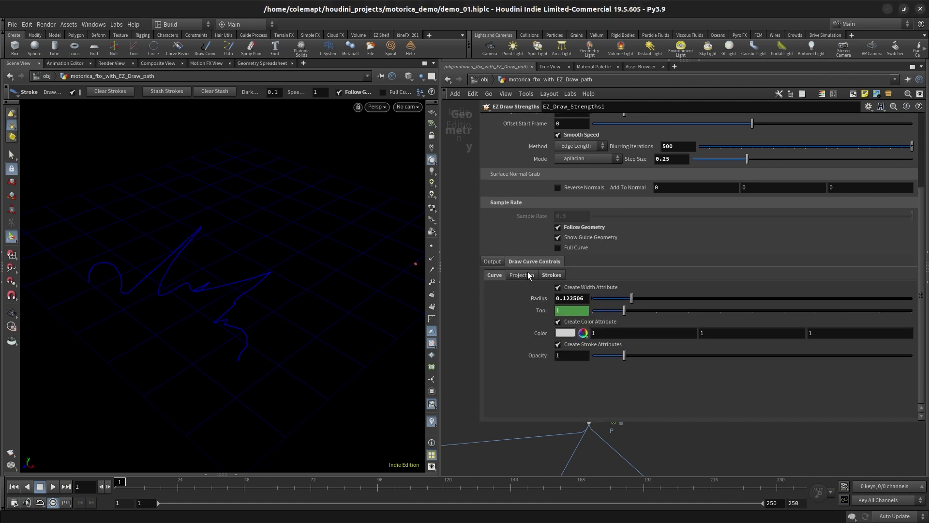
click(498, 264)
scroll(570, 291, up, 4)
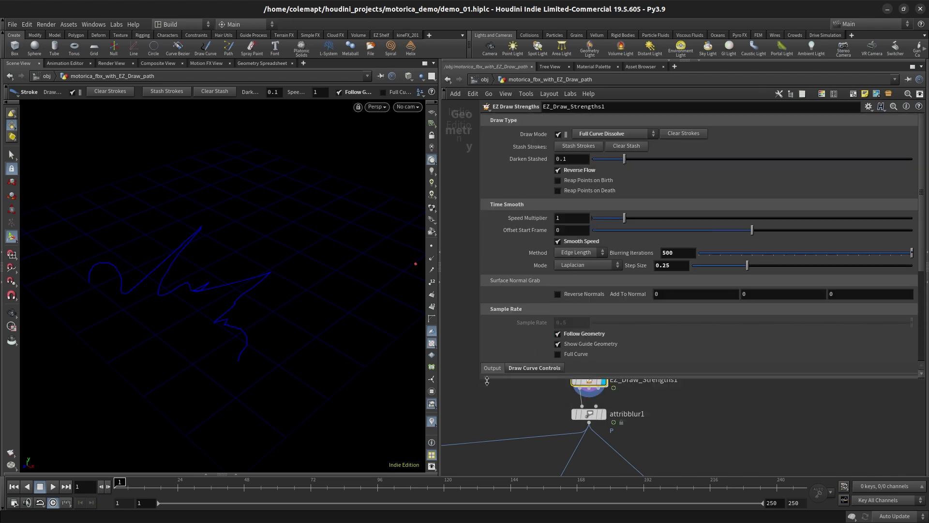
drag(487, 381, 549, 294)
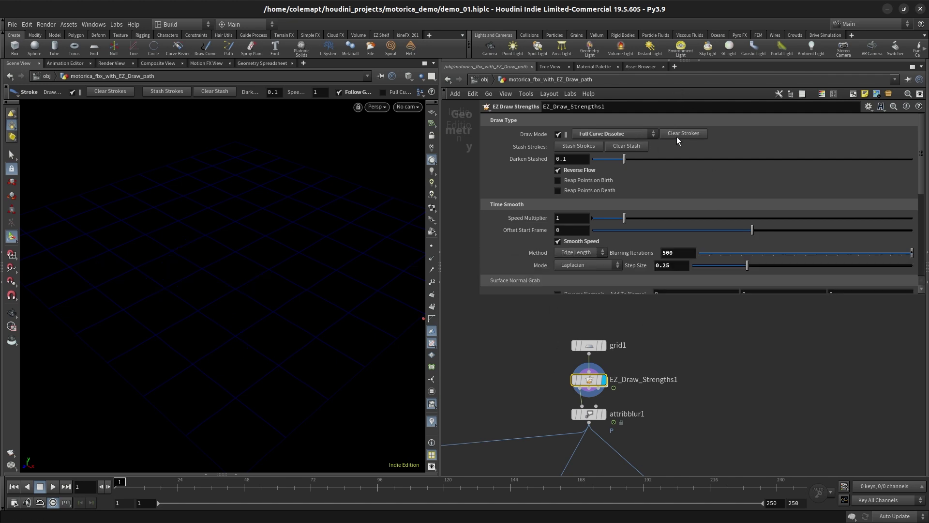
Step: Show the numbered reference grid in the viewport, frame its origin and return to stroke drawing
click(431, 111)
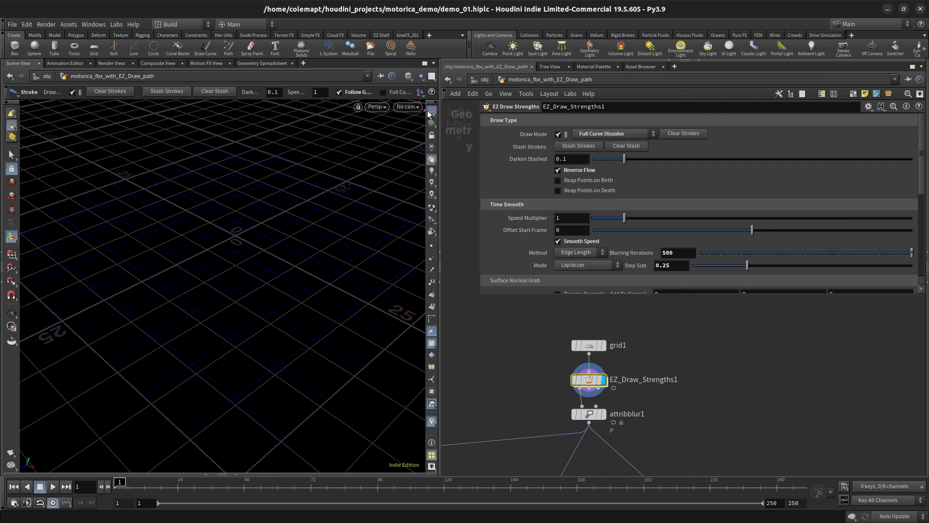
key(Escape)
drag(229, 232, 223, 262)
key(Return)
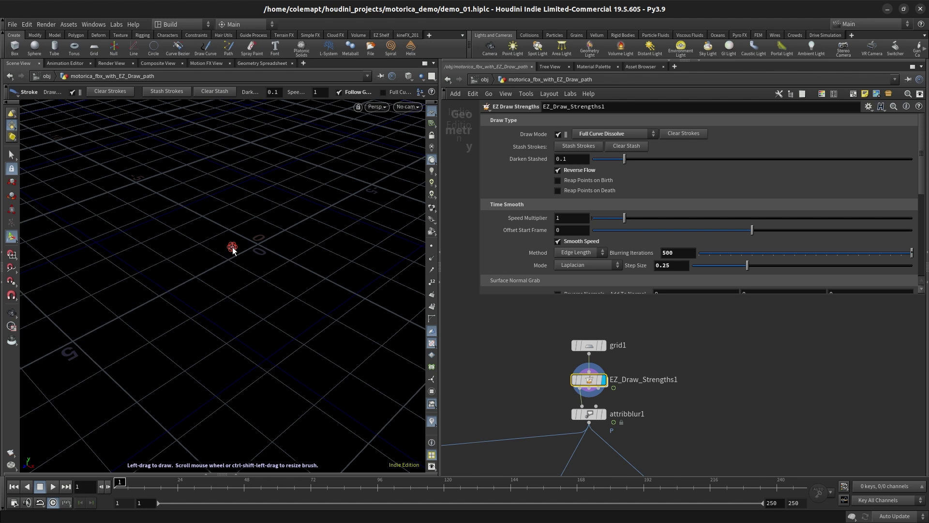
Step: Turn on the template display of the fbxcharacterimport1 node as a reference character at the origin
scroll(614, 411, down, 4)
middle_drag(615, 412, 623, 283)
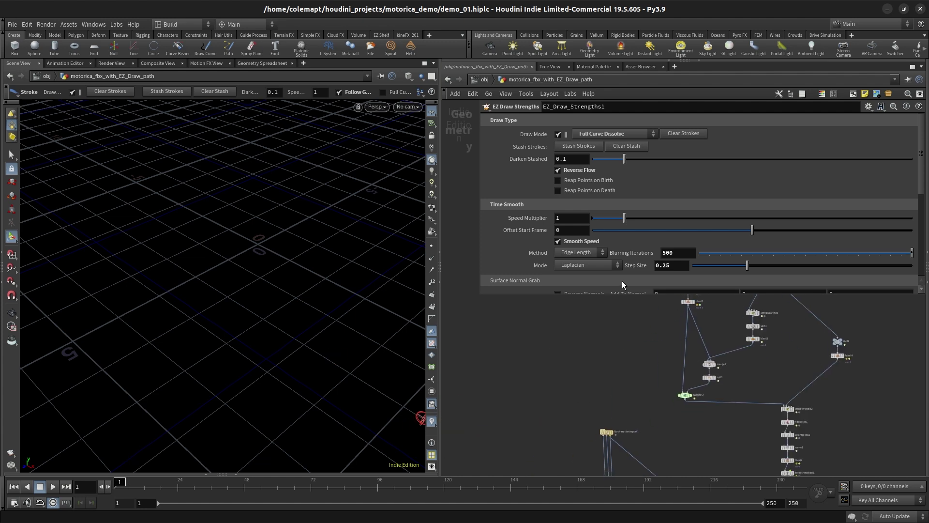
scroll(613, 431, up, 3)
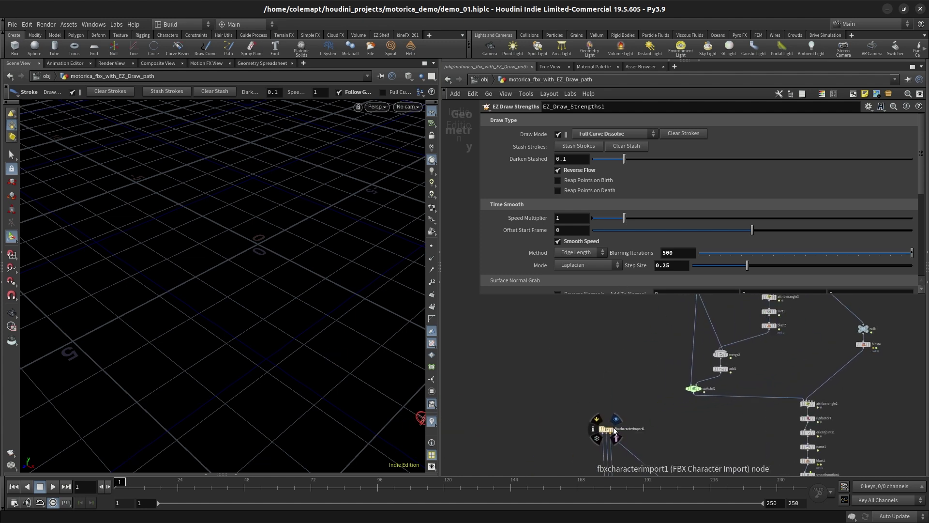
scroll(612, 431, up, 2)
click(612, 430)
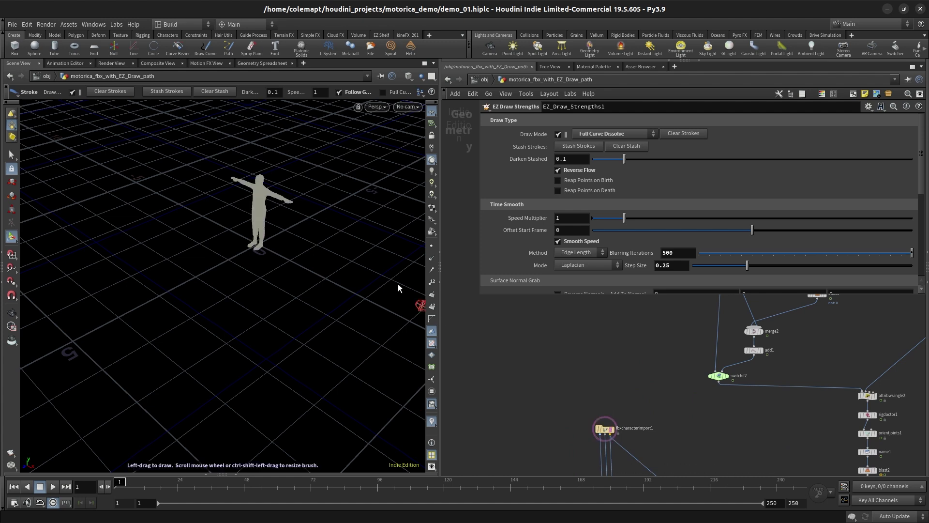
Step: With EZ_Draw_Strengths1 displayed, draw a long winding path on the ground grid, starting at the character's feet
middle_drag(630, 360, 483, 454)
middle_drag(522, 388, 419, 507)
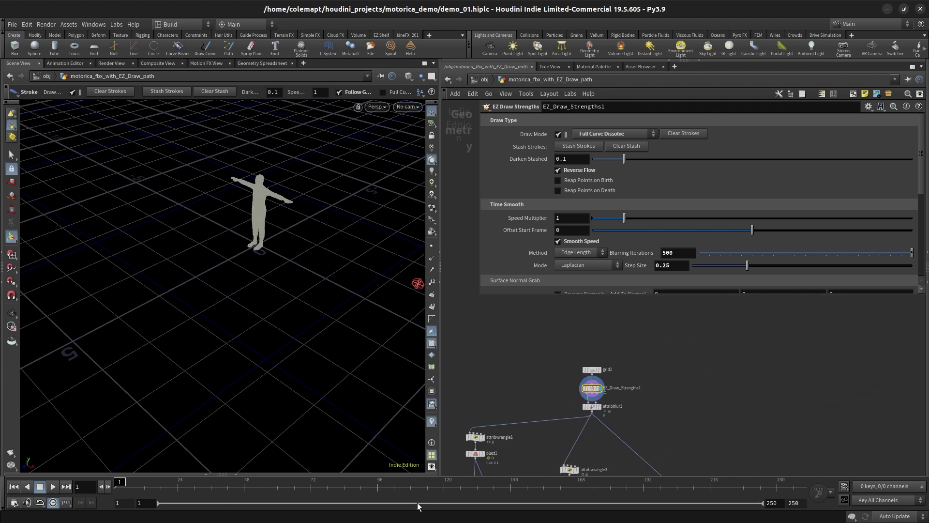
click(600, 388)
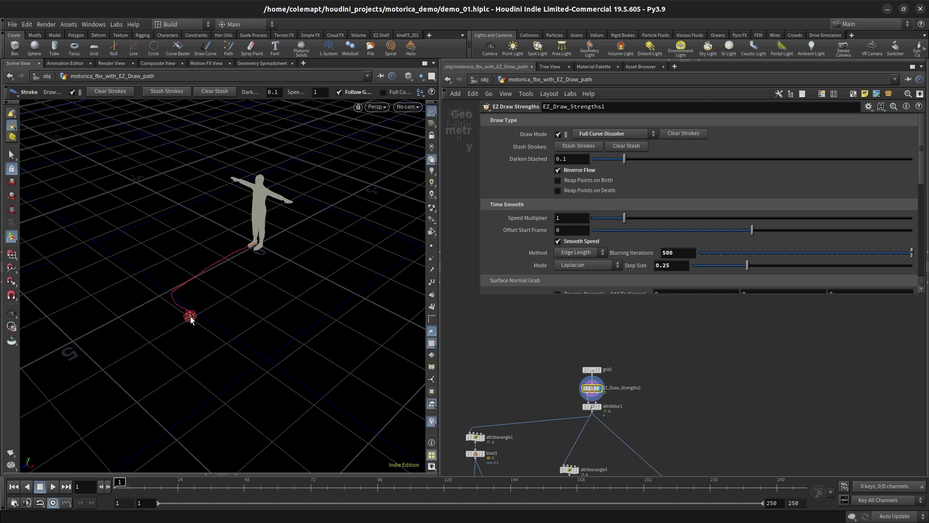
mouse_move(268, 370)
mouse_down()
mouse_move(290, 371)
mouse_move(335, 328)
mouse_move(320, 318)
mouse_move(342, 318)
mouse_move(232, 252)
mouse_up()
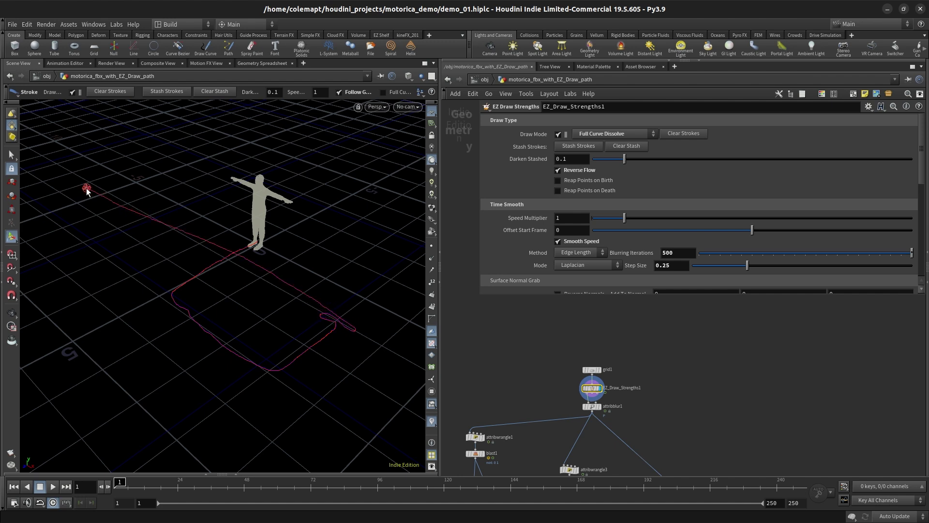
Step: Play the drawn path, extend the timeline's end frame to 1500 and scrub to frame 342
key(Up)
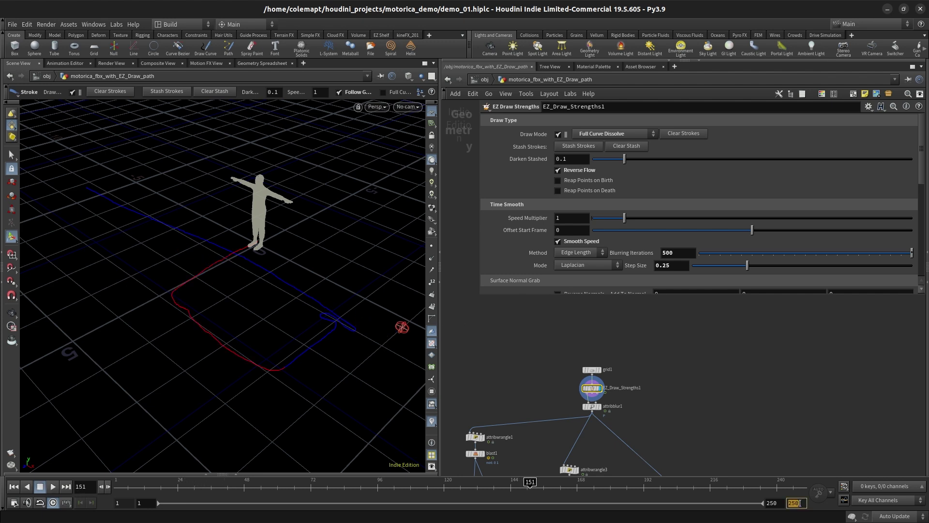
text(1500)
key(Return)
drag(200, 483, 272, 483)
Step: Set the timeline's end frame to 350 and replay the drawn path from frame 1
double_click(800, 507)
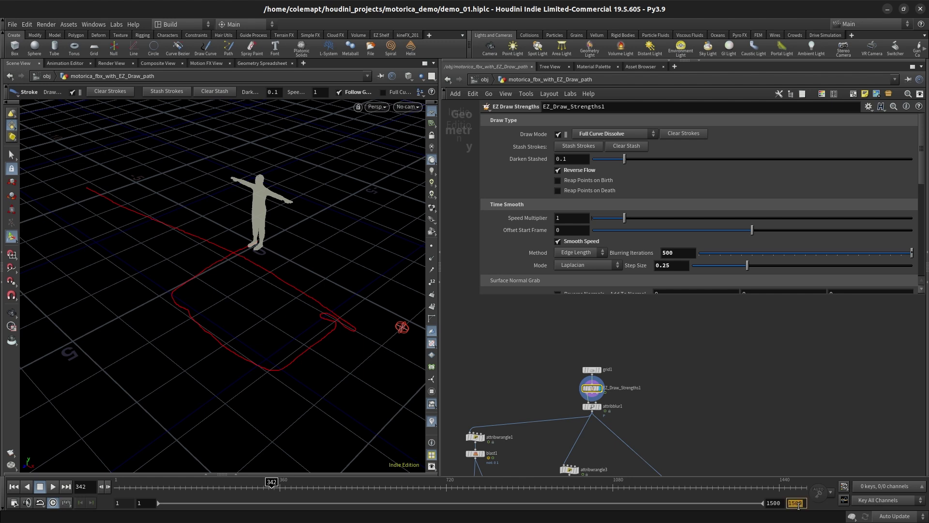
text(35)
key(Return)
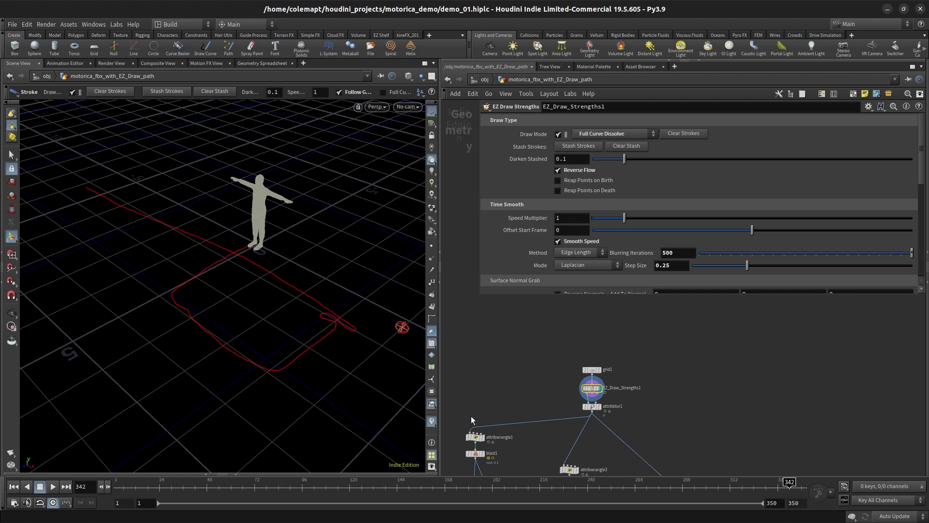
key(ctrl+Up)
key(Up)
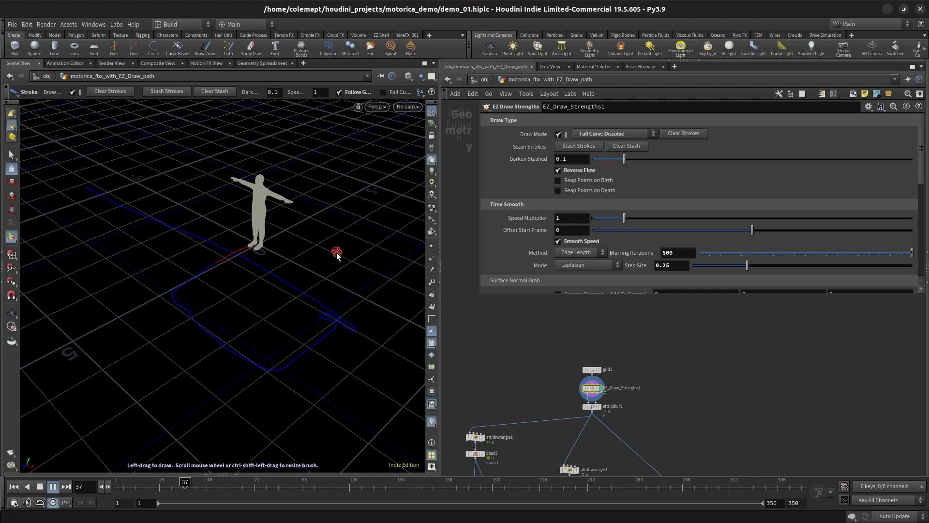
Step: Hide the viewport's reference grid, display the attribblur1 node's smoothed path and stop playback at frame 323
alt+right_drag(263, 273, 253, 281)
click(433, 112)
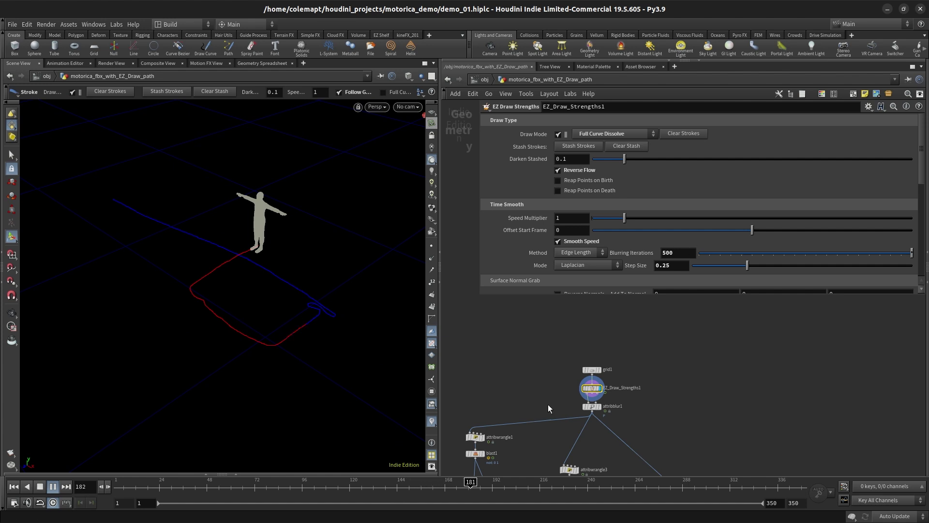
middle_drag(617, 447, 602, 419)
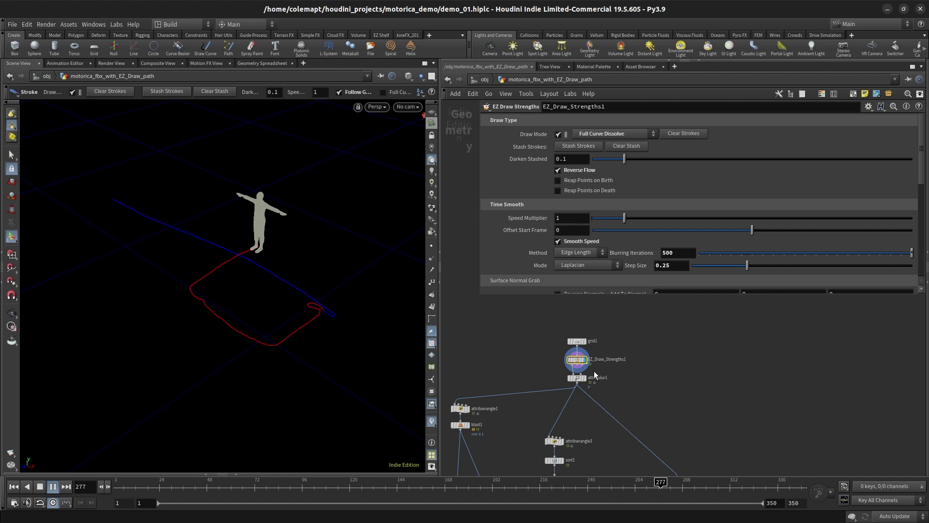
click(586, 379)
key(Up)
click(578, 379)
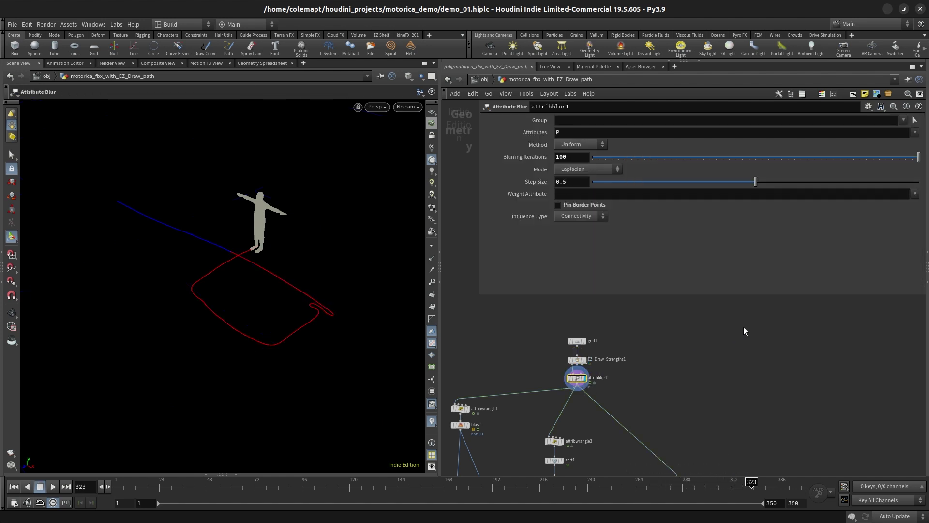
Step: Replace the parameter overlay with a separate parameter pane beside the network and frame all the nodes
key(p)
key(o)
key(o)
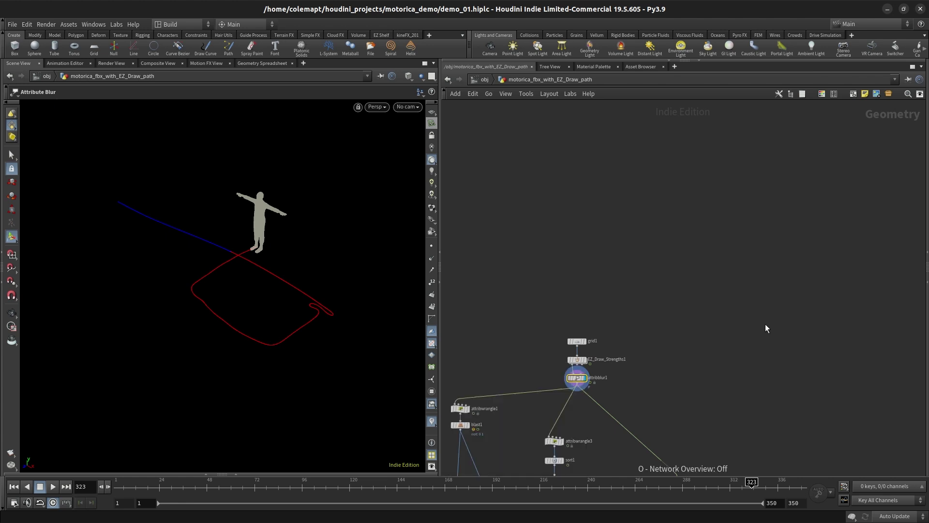
click(924, 326)
key(h)
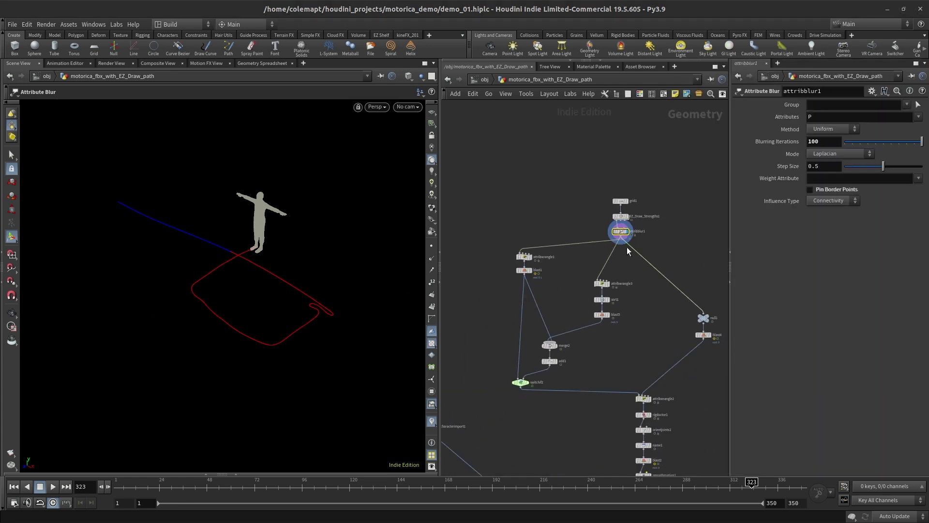
Step: Compare the settings and drawn path of EZ_Draw_Strengths1 with those of attribblur1
click(620, 216)
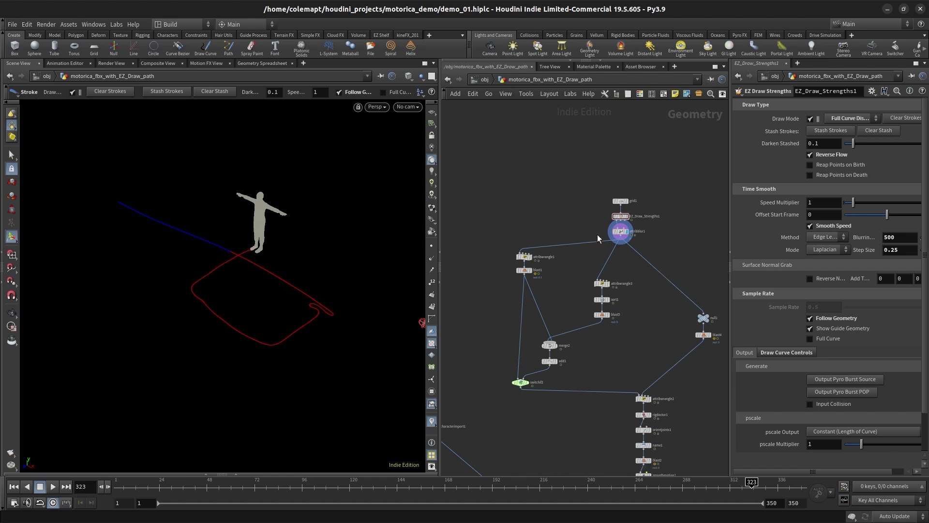
click(621, 231)
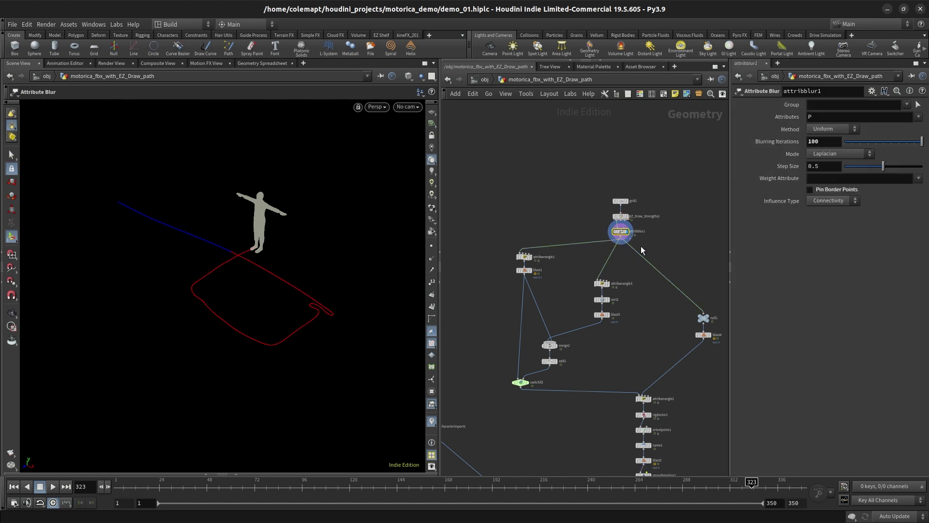
click(620, 217)
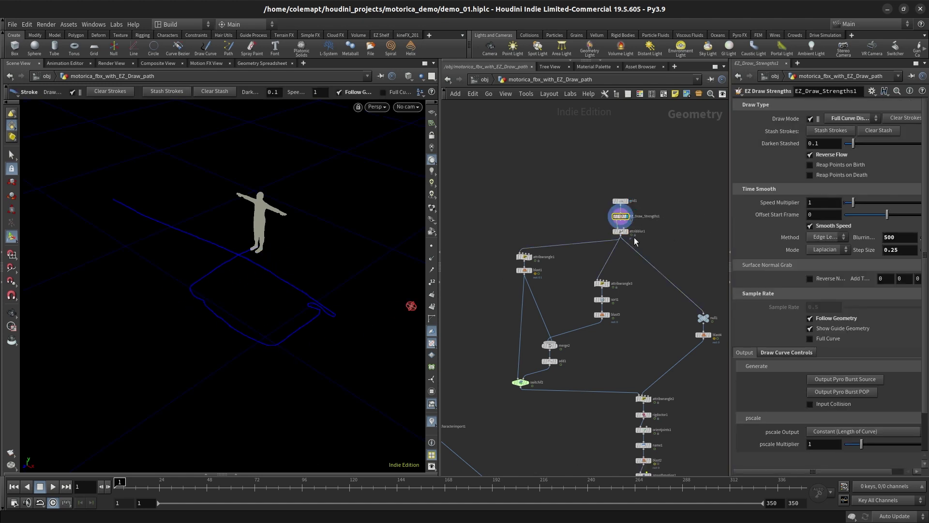
click(636, 241)
Step: Examine attribwrangle1's VEX code in a wider parameter pane, toggling its Reverse option off and back on
drag(506, 241, 538, 269)
click(525, 257)
drag(730, 232, 704, 228)
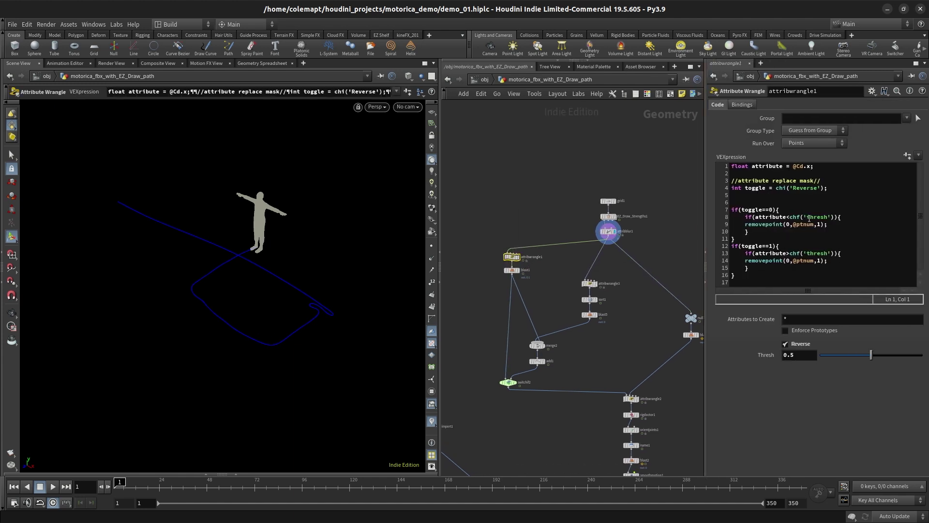
click(800, 345)
click(800, 344)
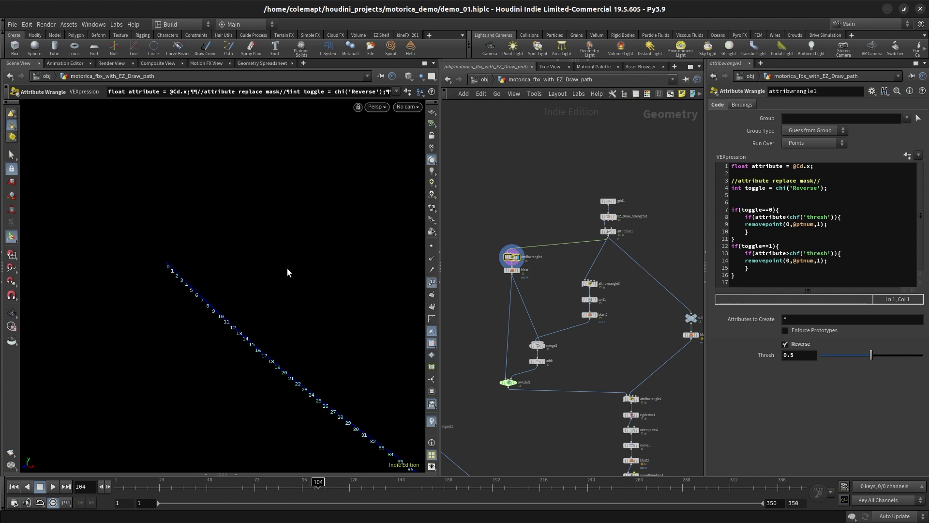
Step: Step attribwrangle1's numbered path points forward to frame 107 and display the blast1 node
key(Right)
key(Right)
key(Right)
key(Right)
alt+right_drag(309, 248, 281, 280)
click(518, 270)
click(513, 273)
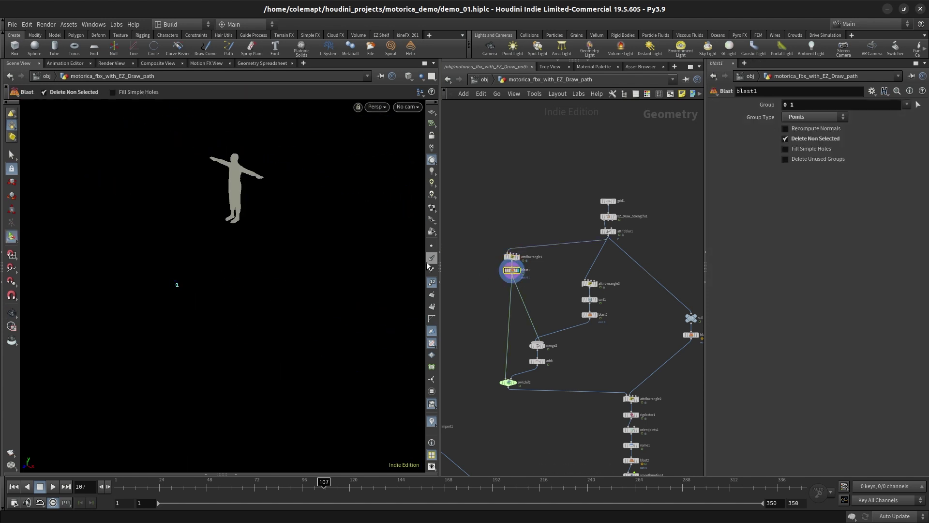
Step: Inspect the points kept by blast1 up close with point numbers toggled, leaving the numbers off
click(435, 280)
alt+drag(234, 291, 204, 248)
alt+right_drag(204, 248, 210, 240)
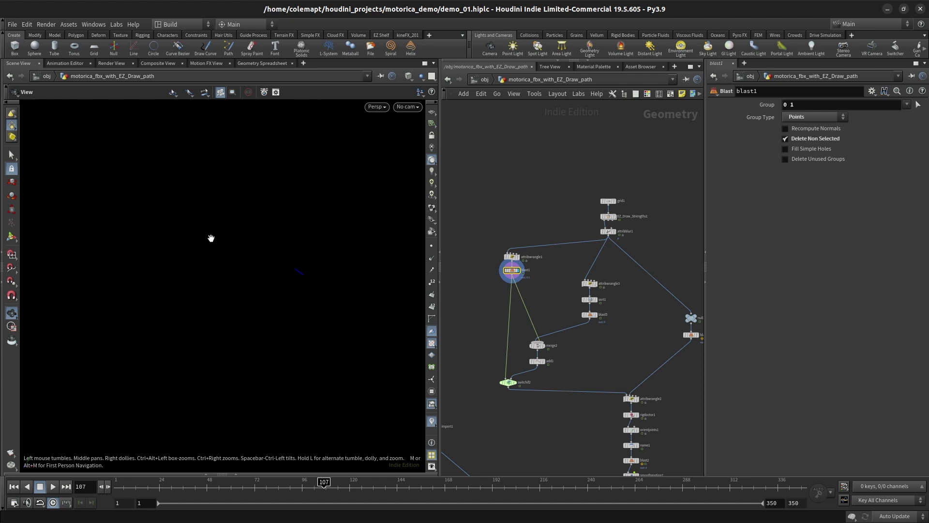
click(432, 282)
mouse_move(357, 255)
alt+right_down()
mouse_move(365, 246)
mouse_move(367, 257)
alt+right_up()
click(431, 283)
scroll(374, 288, down, 5)
Step: Display the switchif2 node, play its result and scrub to frame 313
click(516, 383)
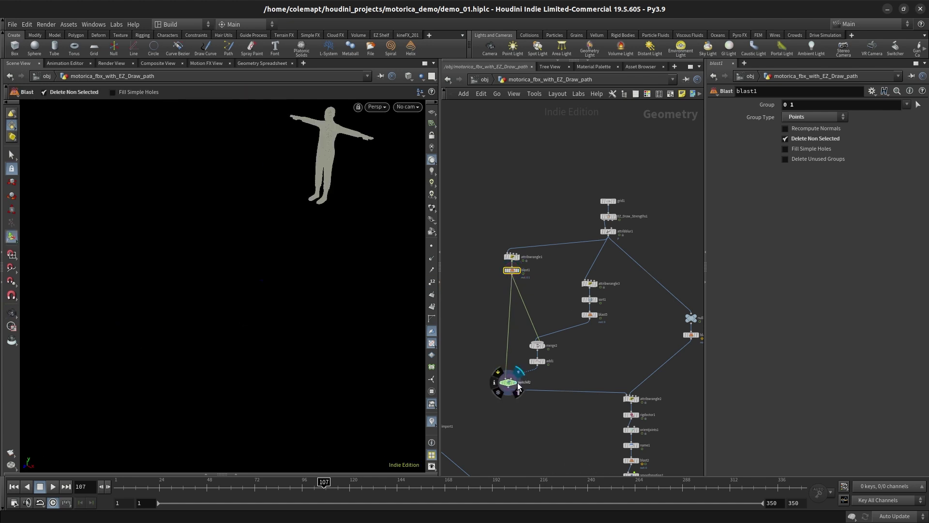
key(Up)
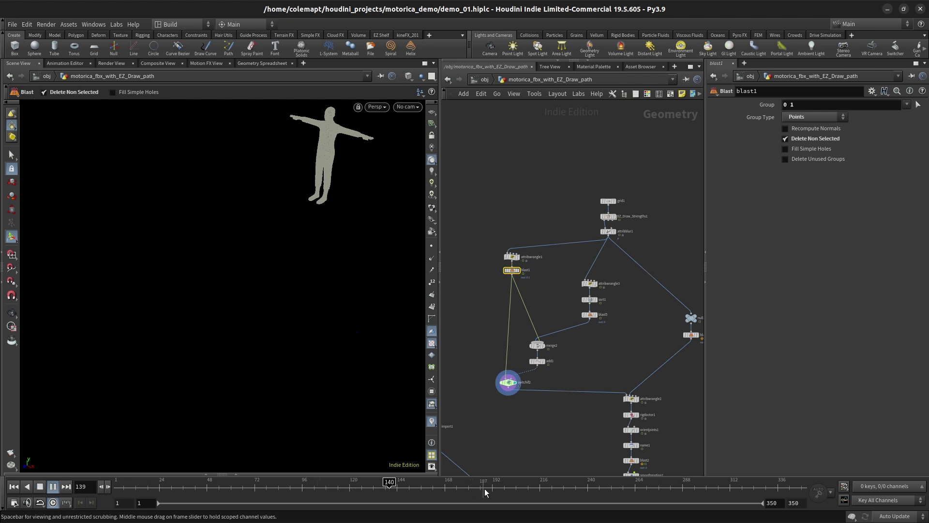
drag(501, 486, 732, 484)
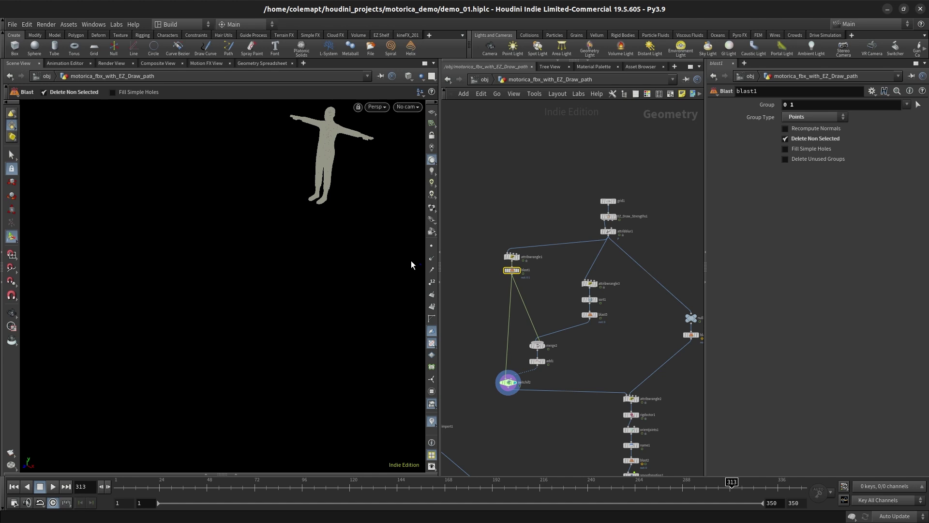
middle_drag(410, 266, 371, 267)
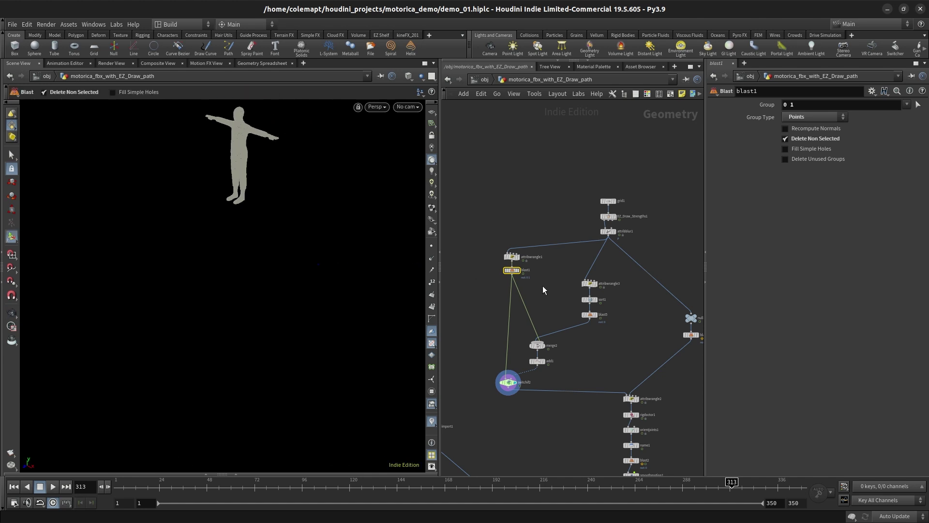
Step: Examine the settings of blast1, attribwrangle3, switchif2 and blast5 that feed the end-of-path switch
click(792, 105)
click(547, 291)
click(590, 285)
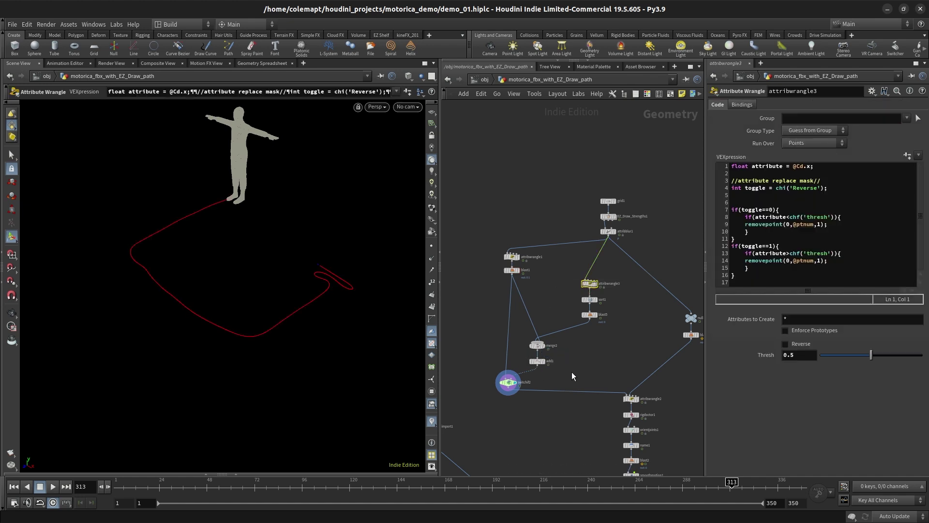
click(502, 391)
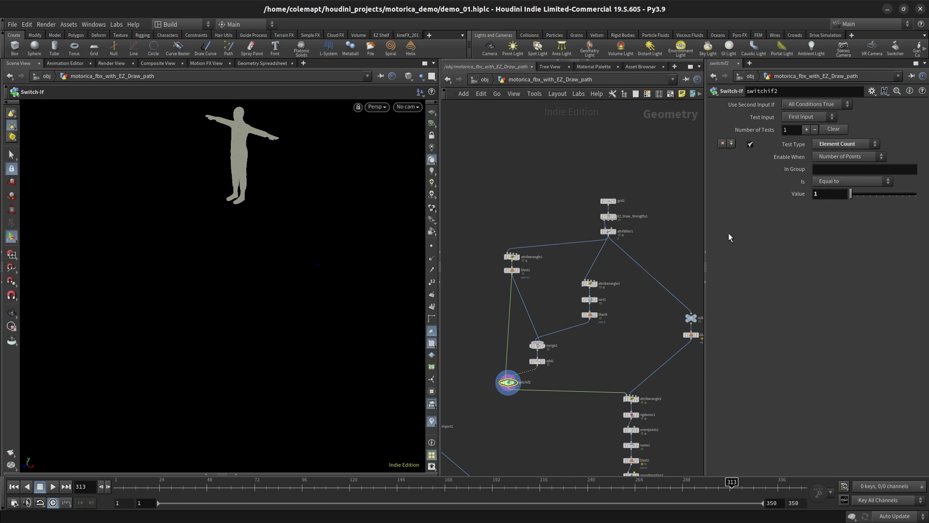
click(591, 315)
mouse_move(582, 283)
mouse_down()
mouse_move(603, 281)
mouse_move(584, 283)
mouse_up()
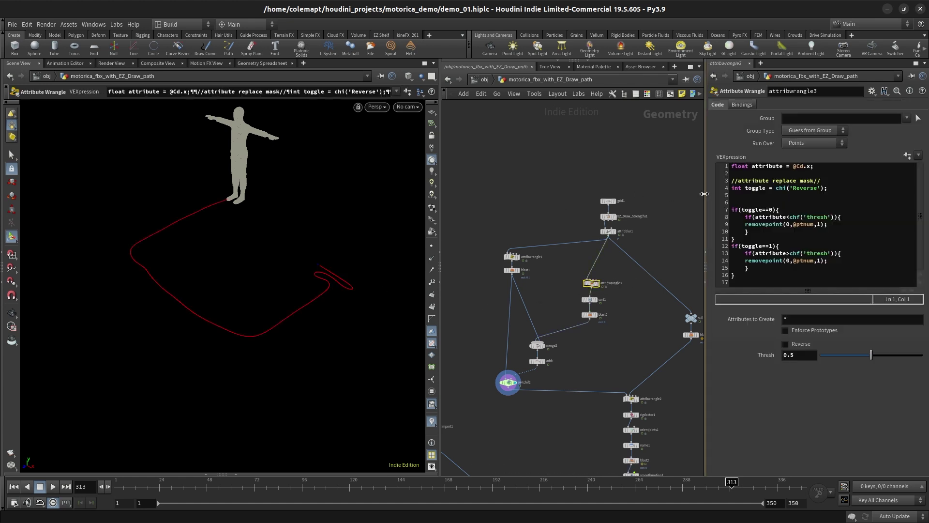
click(589, 315)
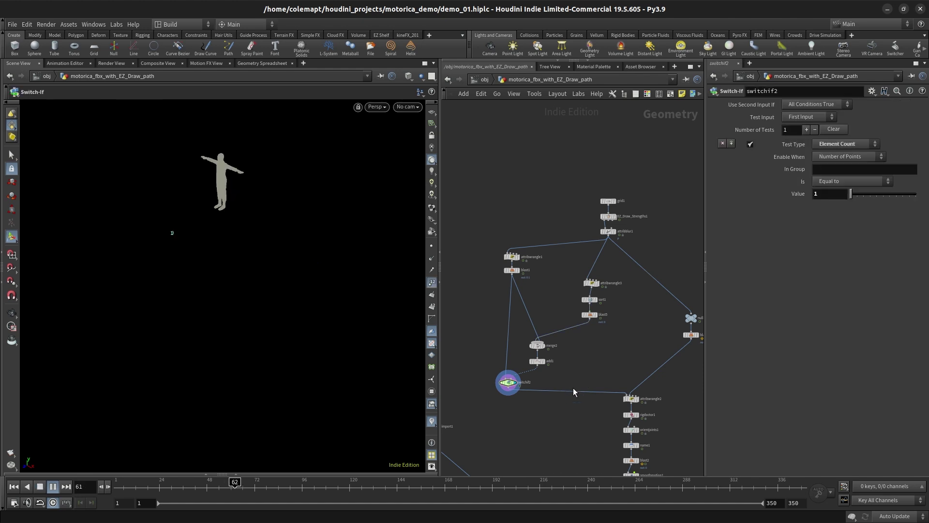
Step: Stop playback, return to frame 1, and display blast4 followed by the attribwrangle2 offset node
middle_drag(564, 411, 514, 376)
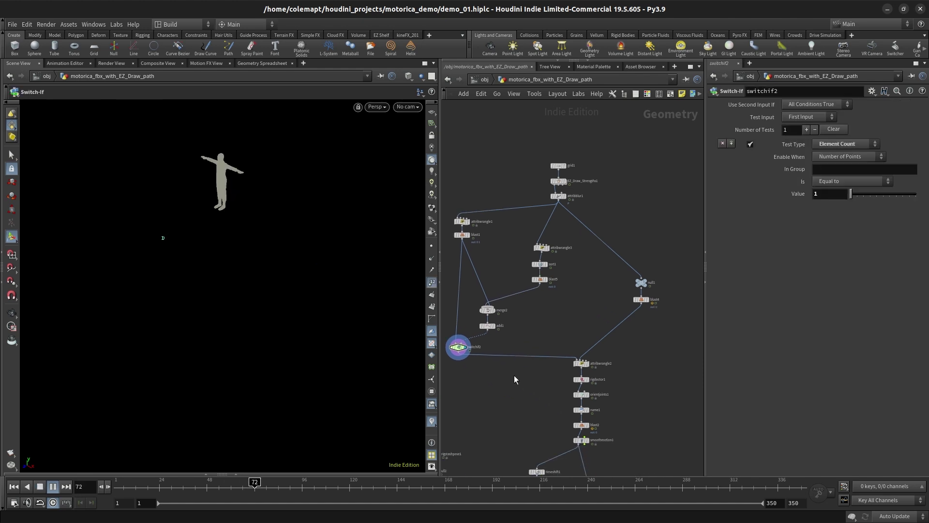
key(Up)
key(ctrl+Up)
click(643, 301)
key(r)
scroll(591, 371, up, 4)
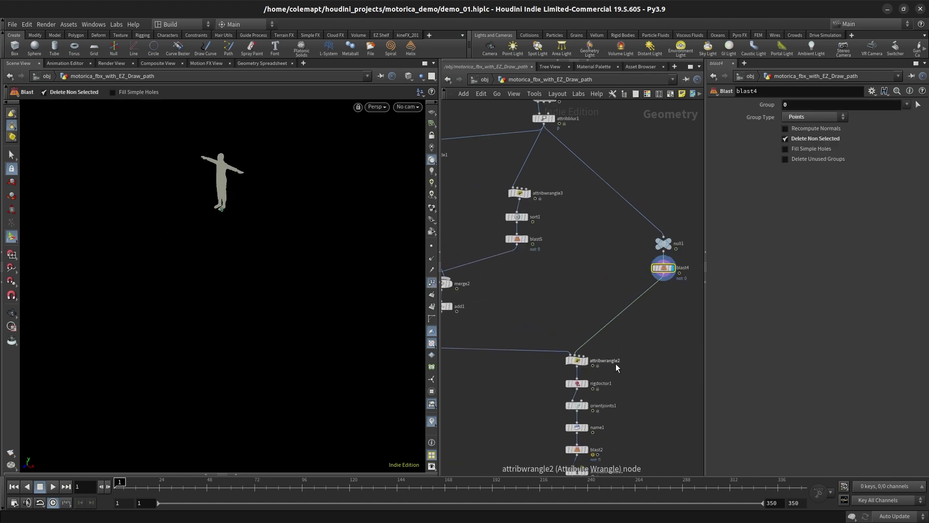
click(587, 362)
click(586, 361)
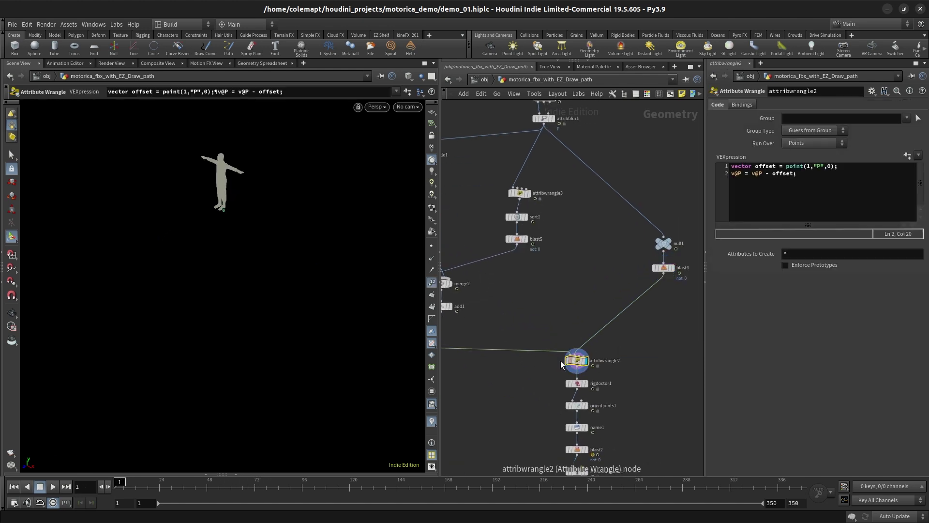
Step: Play attribwrangle2's offset points close to the character's feet twice, returning to frame 1 each time
click(431, 283)
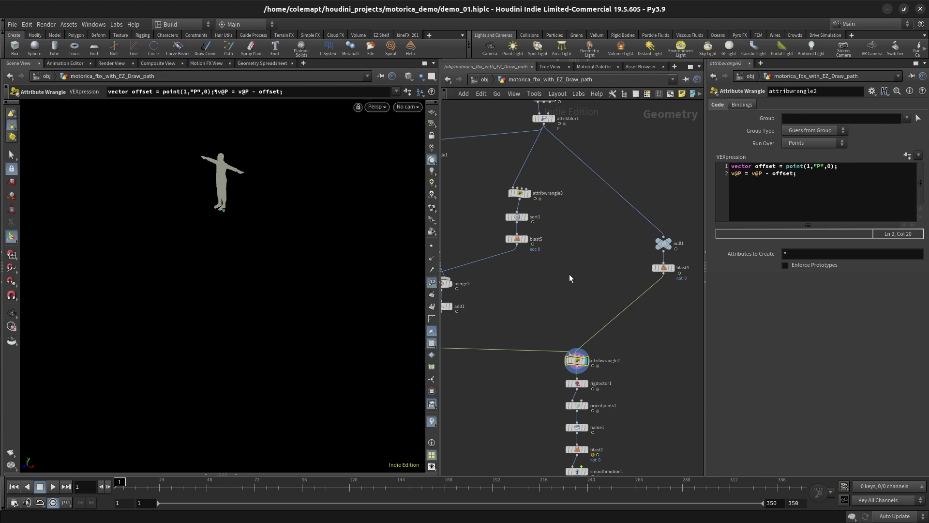
alt+right_drag(231, 208, 228, 195)
alt+right_drag(184, 226, 217, 206)
alt+middle_drag(264, 197, 246, 219)
alt+right_drag(246, 219, 296, 278)
key(Up)
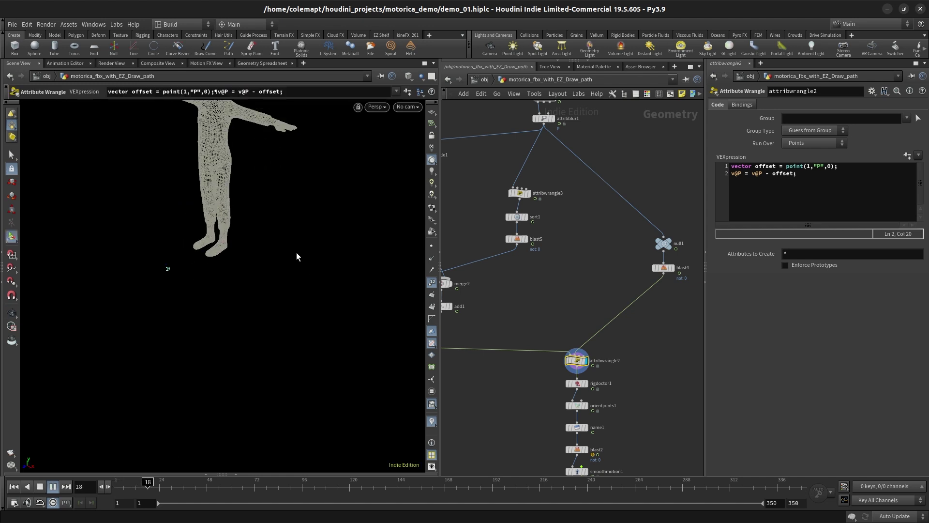
key(ctrl+Up)
alt+right_drag(287, 263, 272, 299)
middle_drag(545, 375, 543, 356)
key(Up)
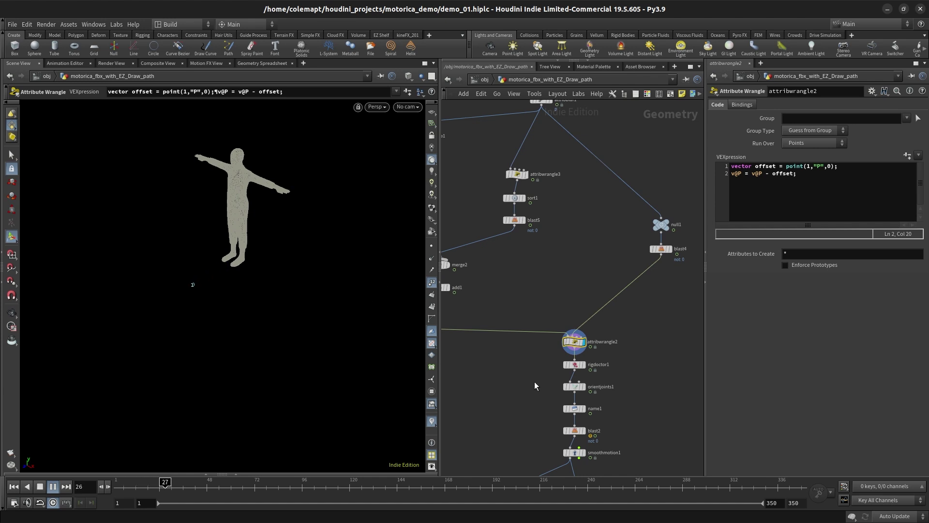
key(ctrl+Up)
Step: Display the rigdoctor1 node, play its joint along the path and stop at frame 67
mouse_move(587, 366)
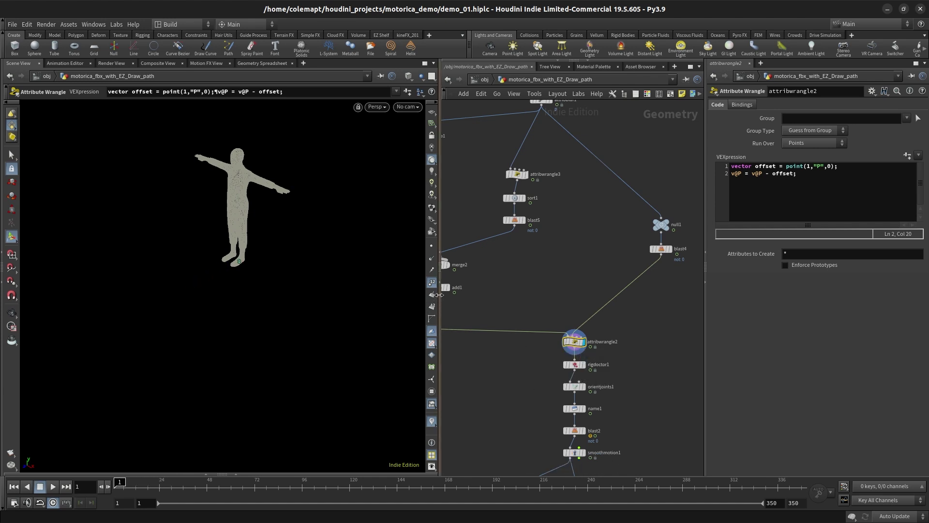
click(585, 345)
click(584, 365)
key(Up)
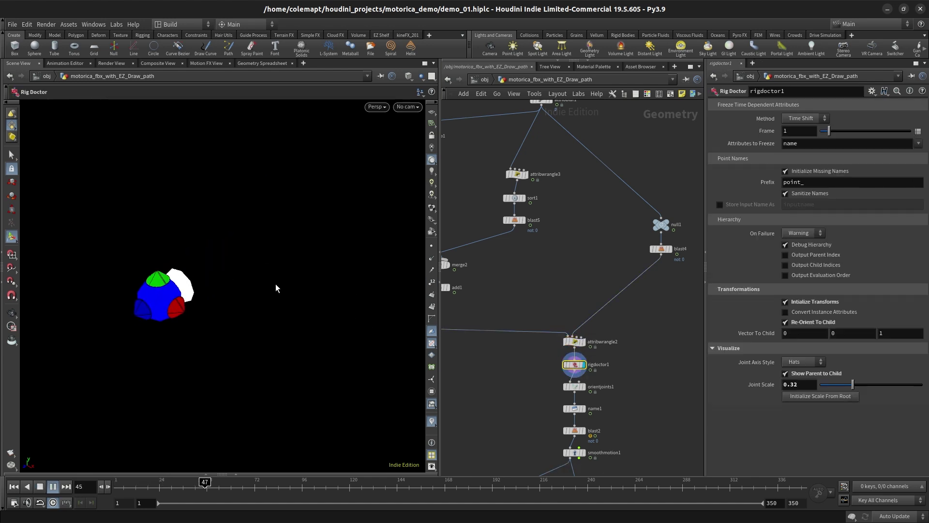
key(Up)
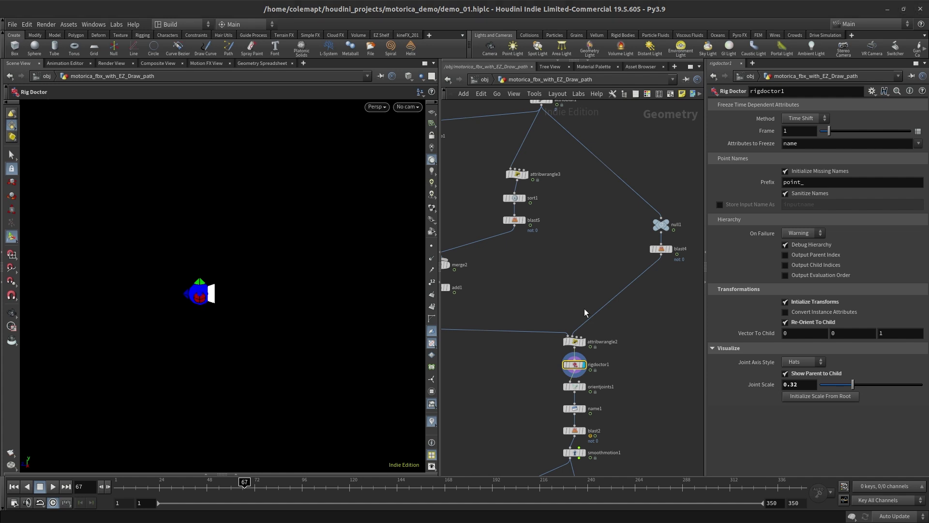
Step: Turn off Re-Orient To Child on rigdoctor1, replay the joint and return to frame 1
click(800, 324)
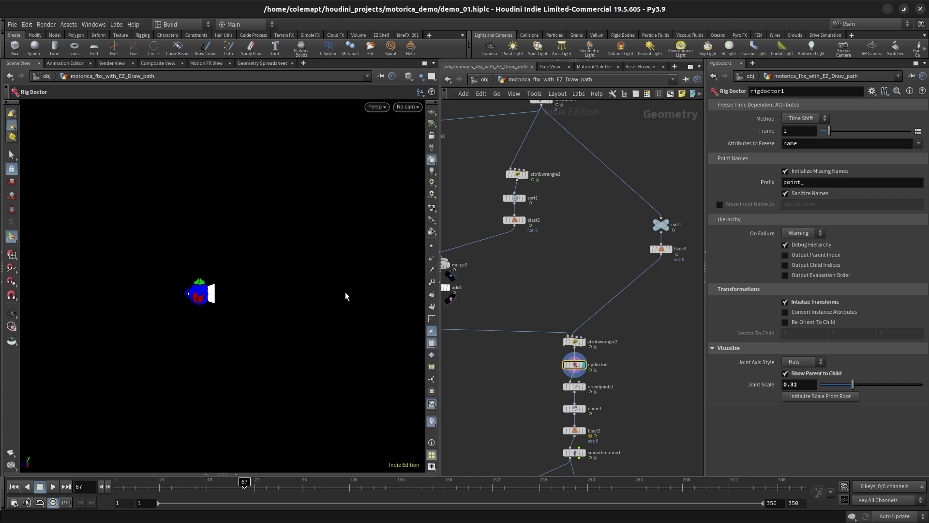
key(Up)
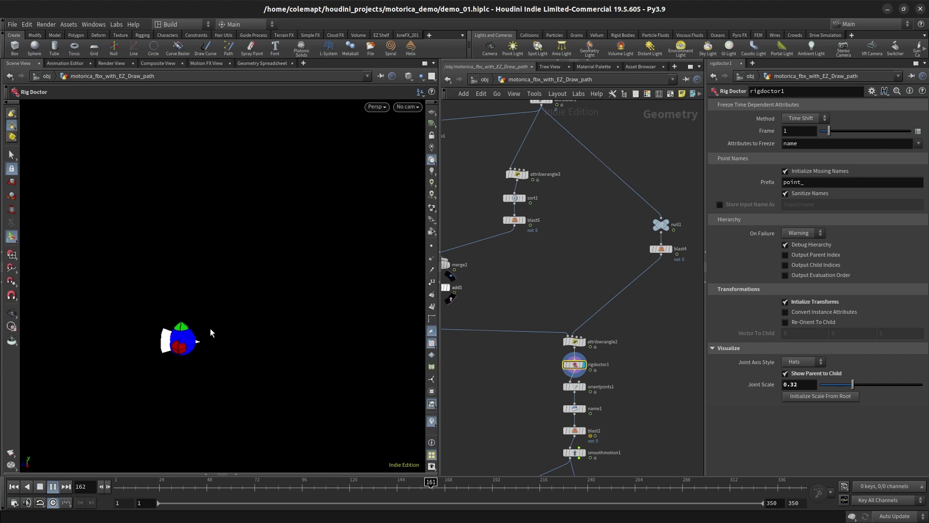
key(ctrl+Up)
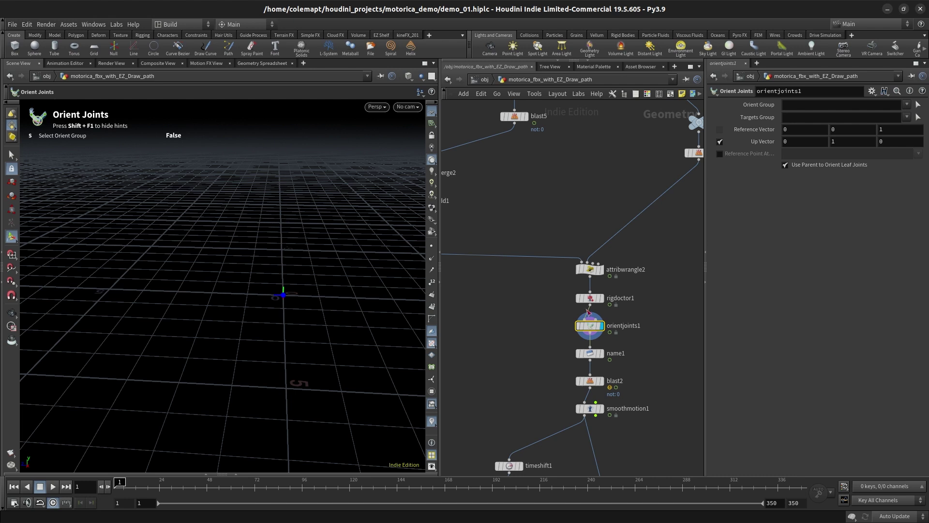
Step: Compare rigdoctor1's Vector To Child setting with the vector settings of orientjoints1
drag(629, 314, 515, 281)
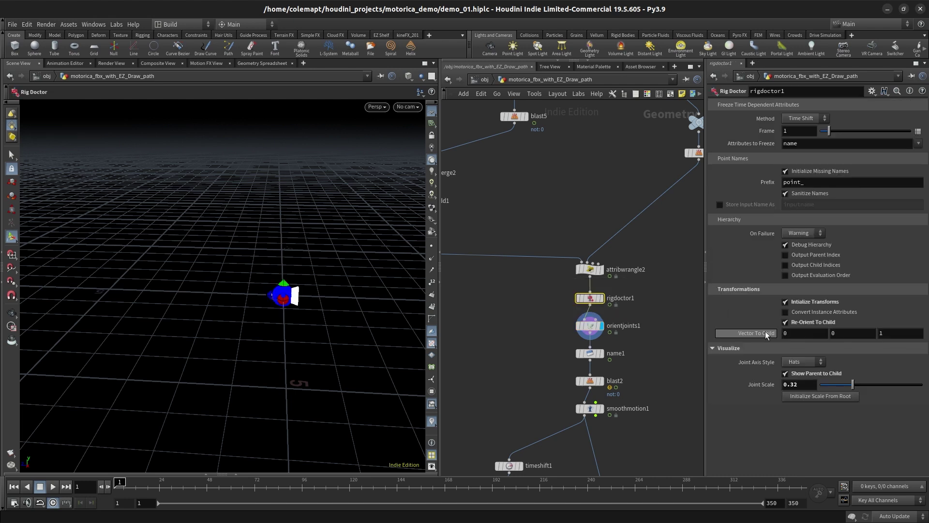
drag(649, 341, 546, 313)
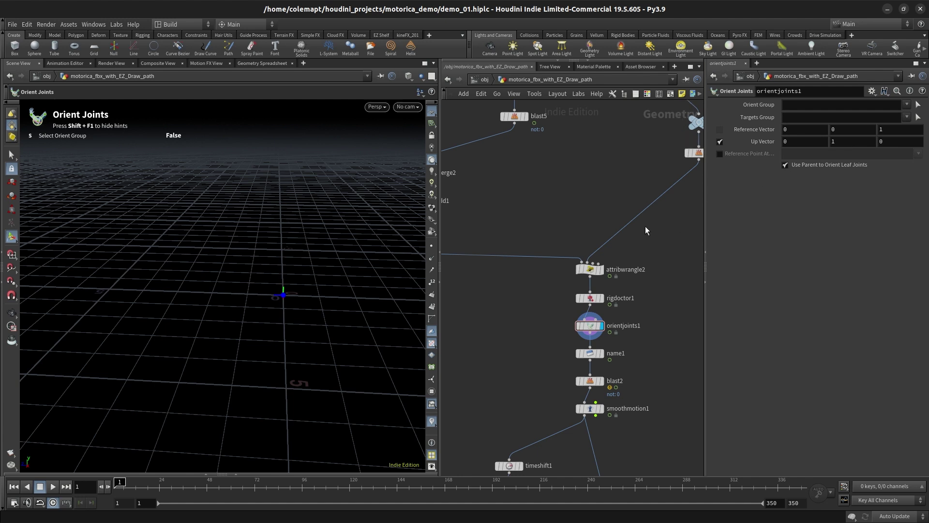
middle_drag(654, 327, 613, 298)
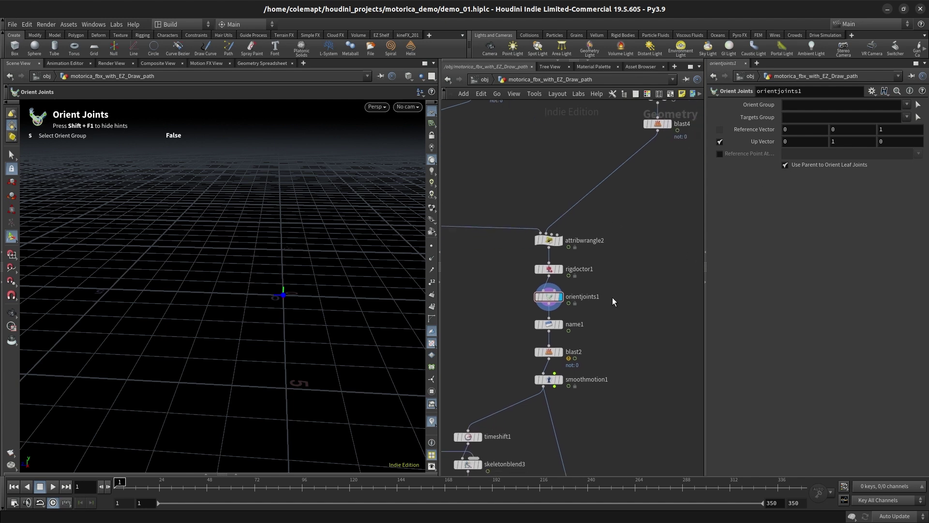
Step: Display name1 and blast2 in turn to review how the root joint is named and isolated
click(552, 299)
click(562, 324)
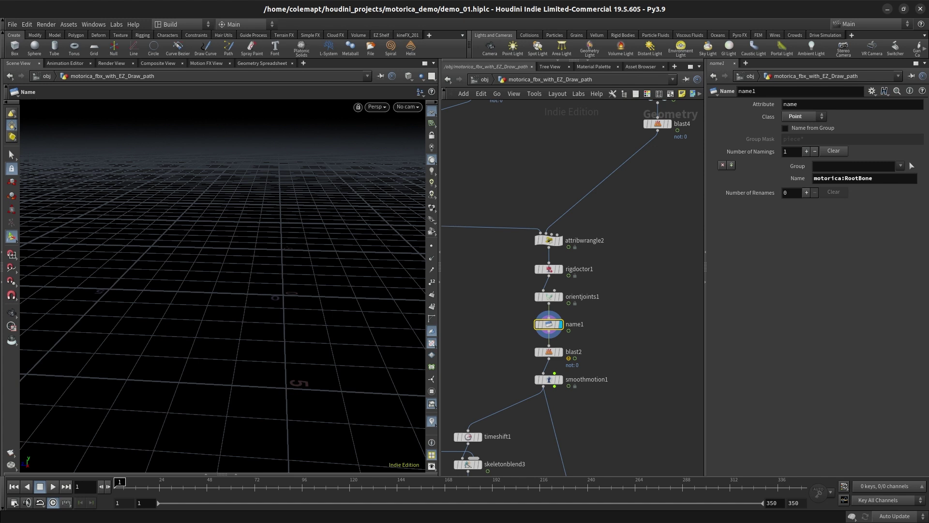
middle_drag(528, 347, 525, 267)
alt+drag(301, 259, 307, 278)
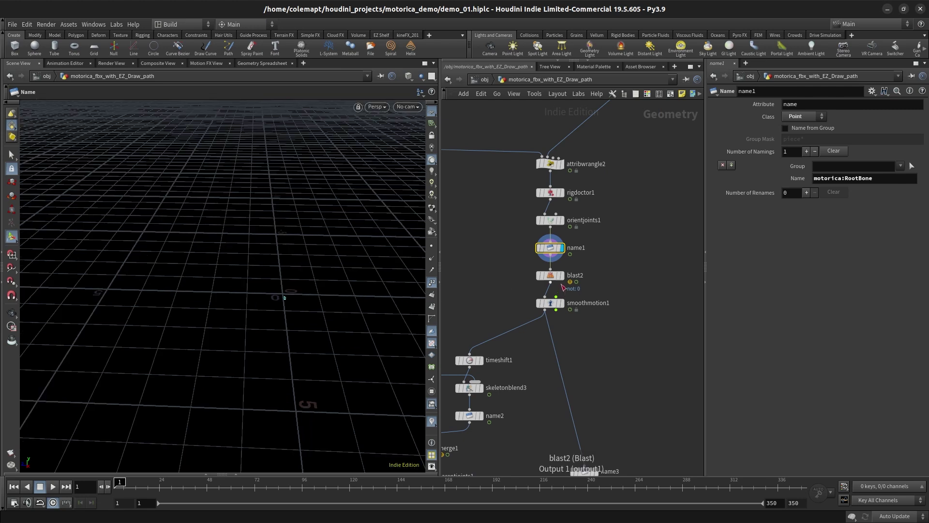
click(563, 274)
click(564, 276)
middle_drag(564, 295, 577, 272)
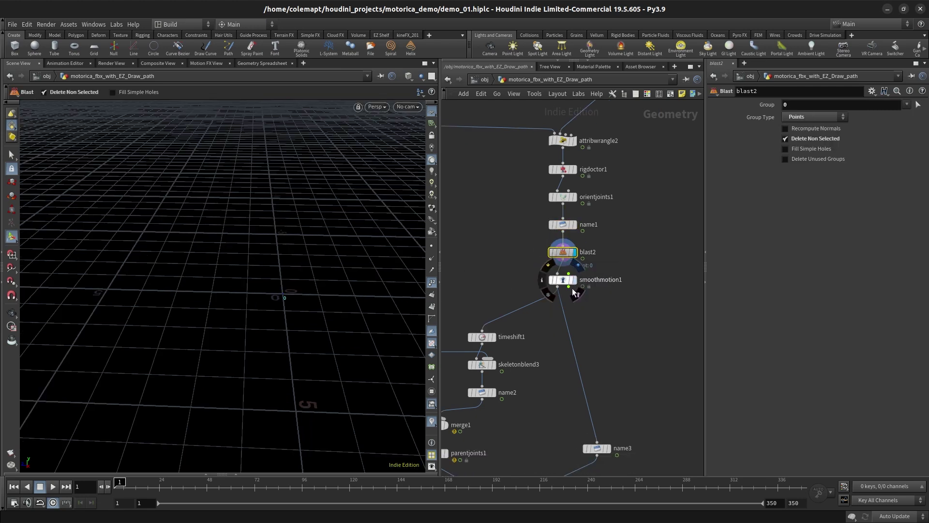
Step: Display smoothmotion1, play the smoothed root joint along the path and return to frame 1
click(564, 281)
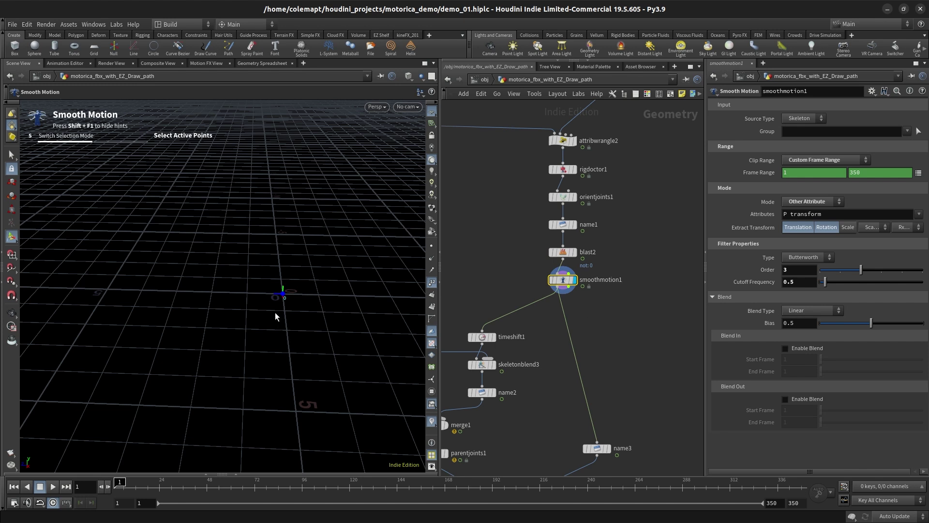
key(Up)
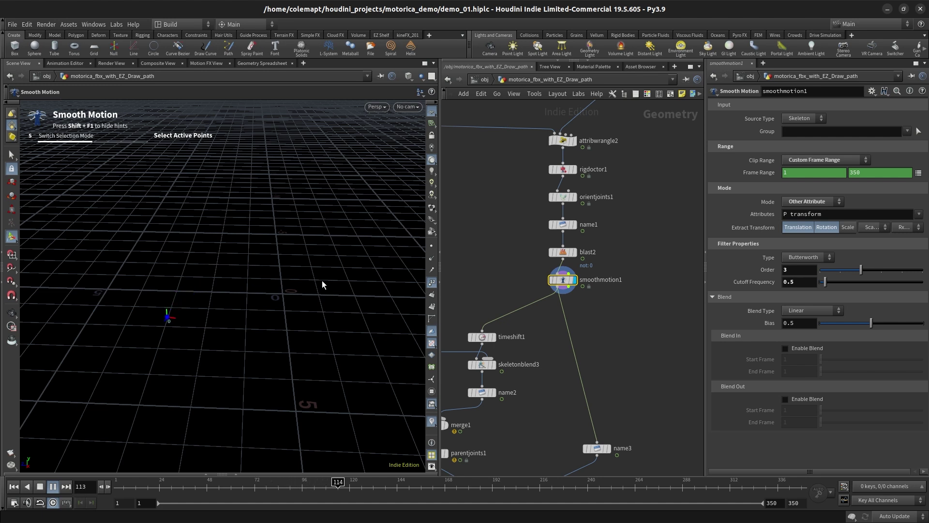
key(ctrl+Up)
click(518, 318)
Step: Display timeshift1, play the timeline to check its joint and return to frame 1
scroll(558, 269, down, 6)
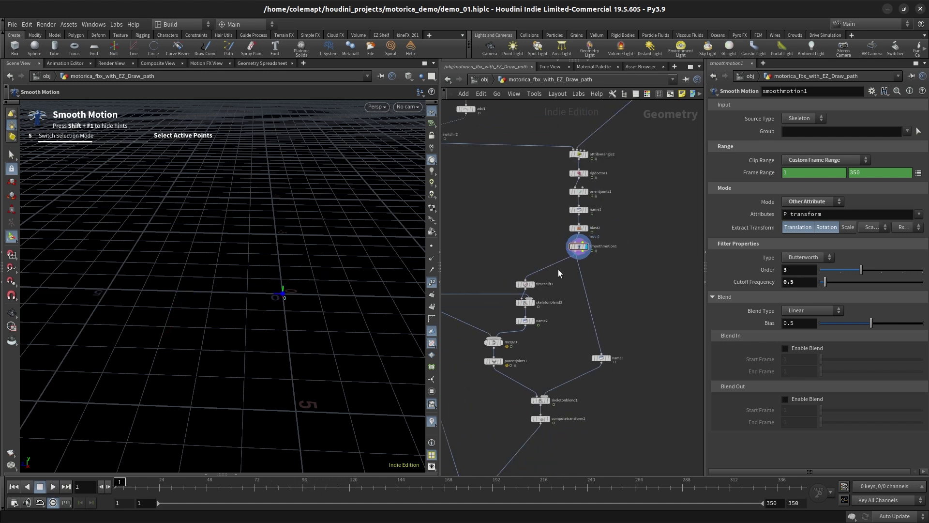
drag(482, 277, 482, 255)
scroll(484, 257, up, 4)
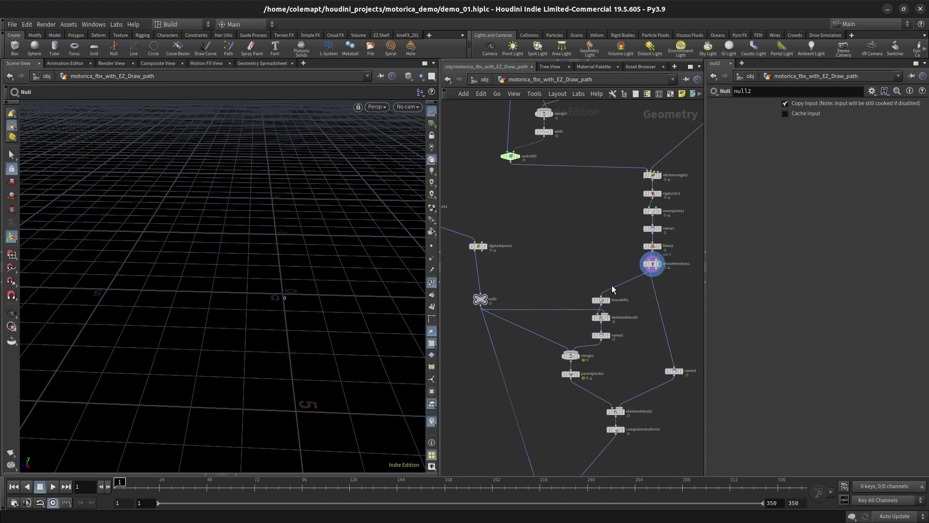
drag(624, 250, 634, 283)
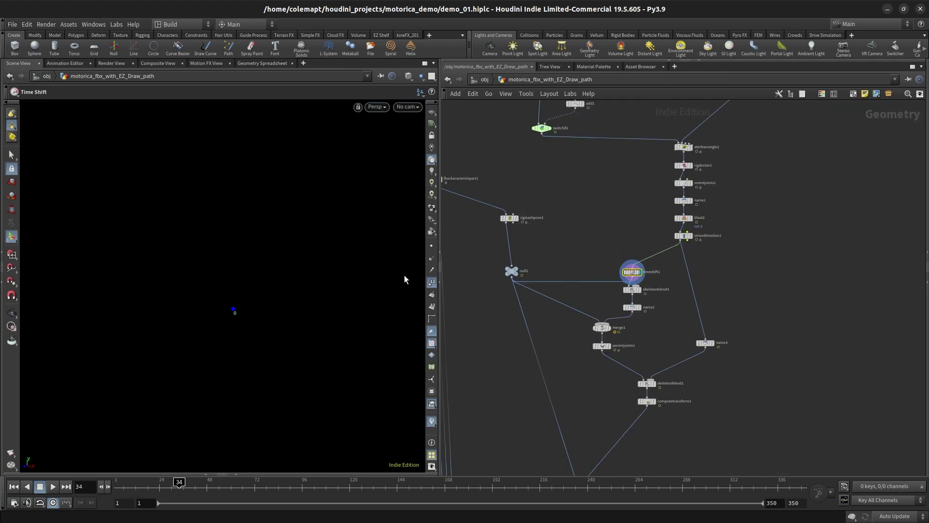
key(Up)
key(ctrl+Up)
Step: Display null2's skeleton close up around the feet and turn off the point numbers in the viewport
click(510, 271)
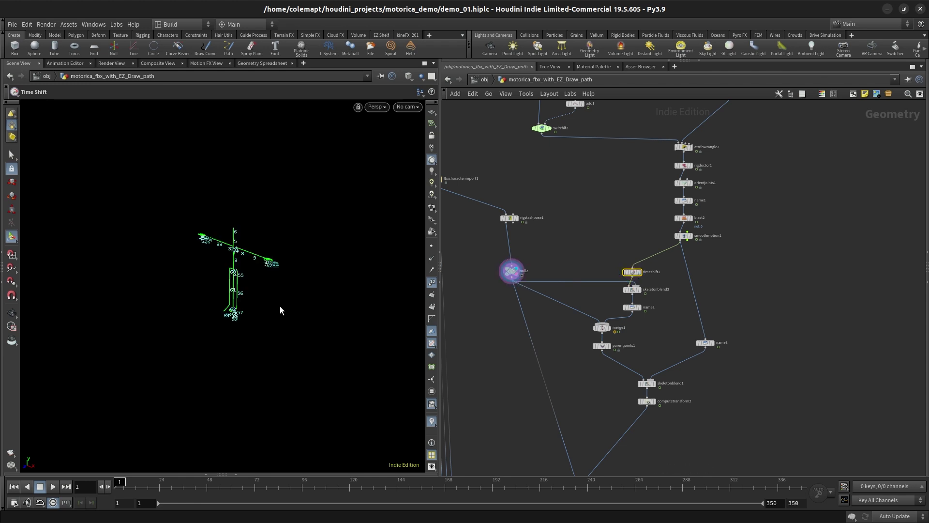
alt+right_drag(274, 310, 314, 220)
alt+right_drag(301, 258, 272, 233)
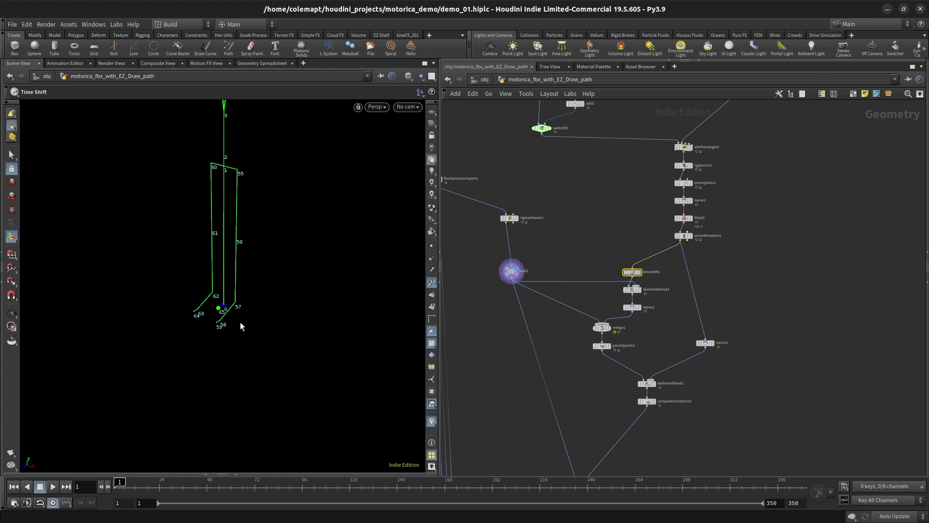
click(432, 282)
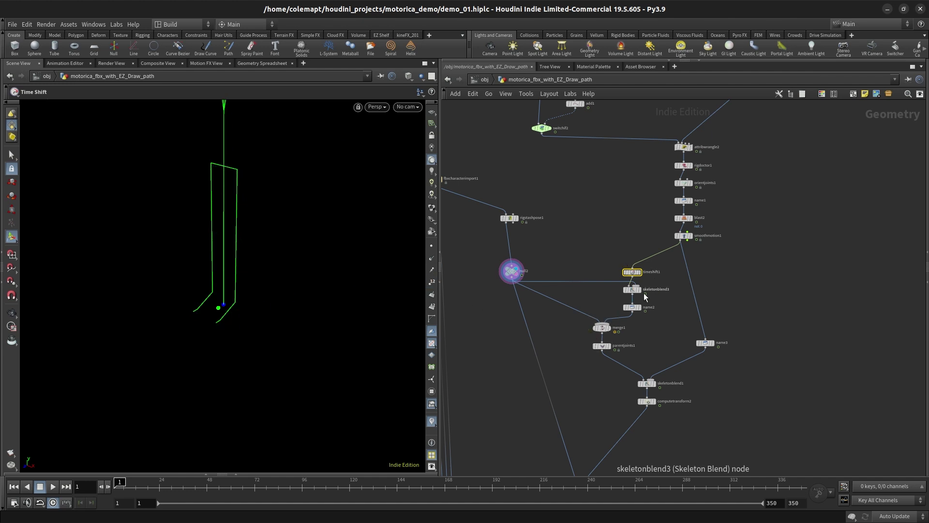
Step: Display skeletonblend3 and check the joint name set in name1's parameters
click(640, 291)
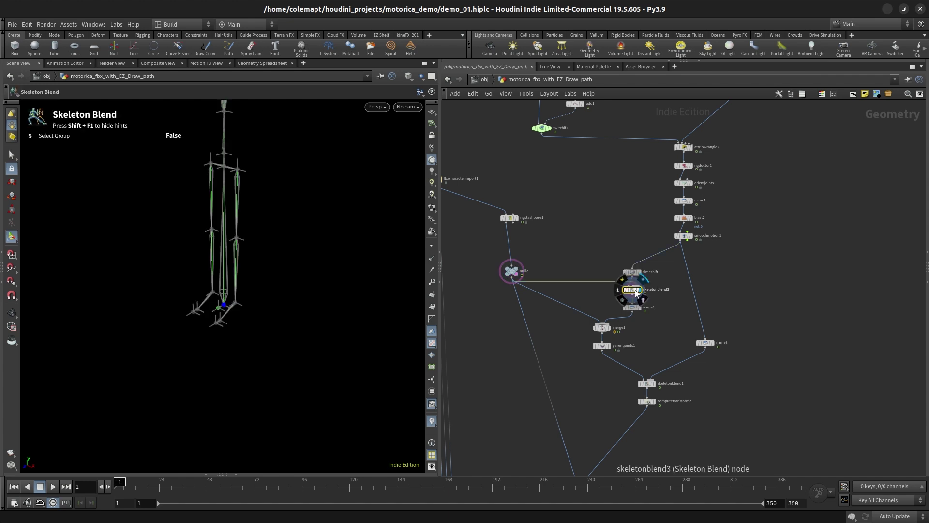
click(639, 291)
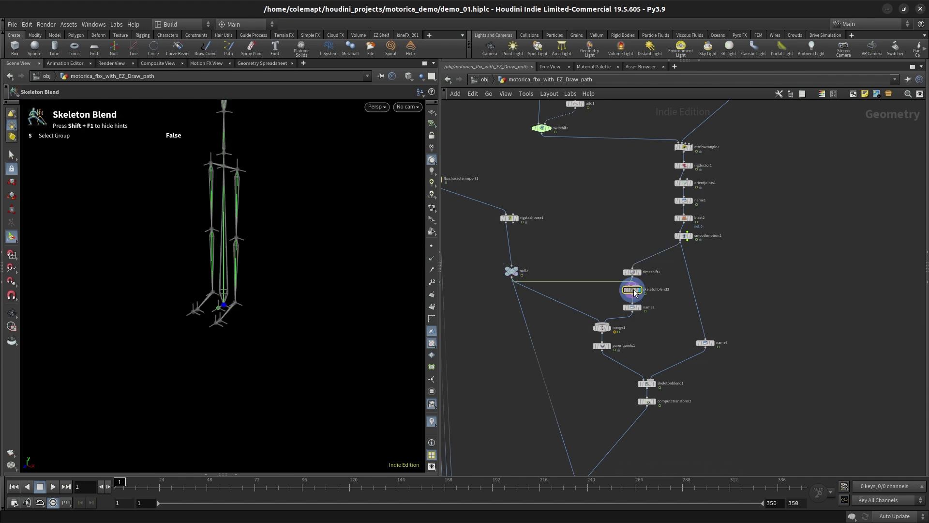
click(684, 200)
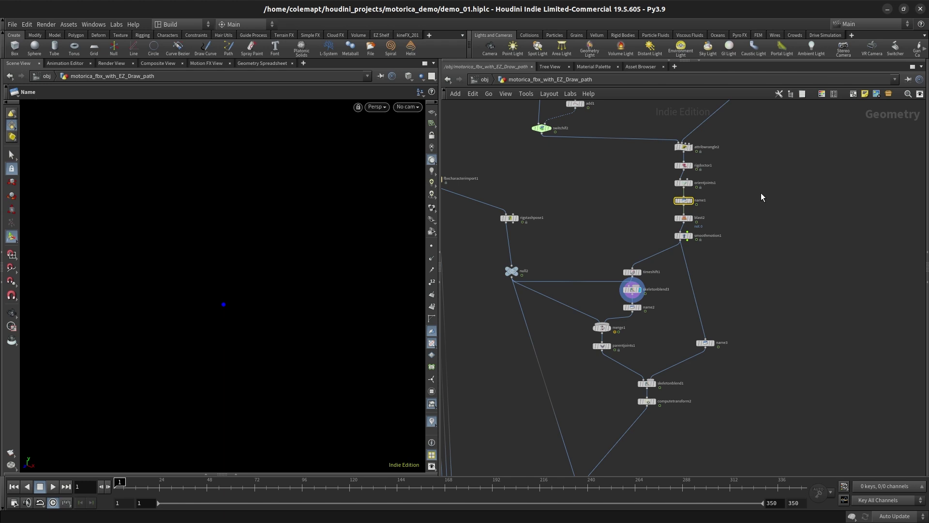
key(p)
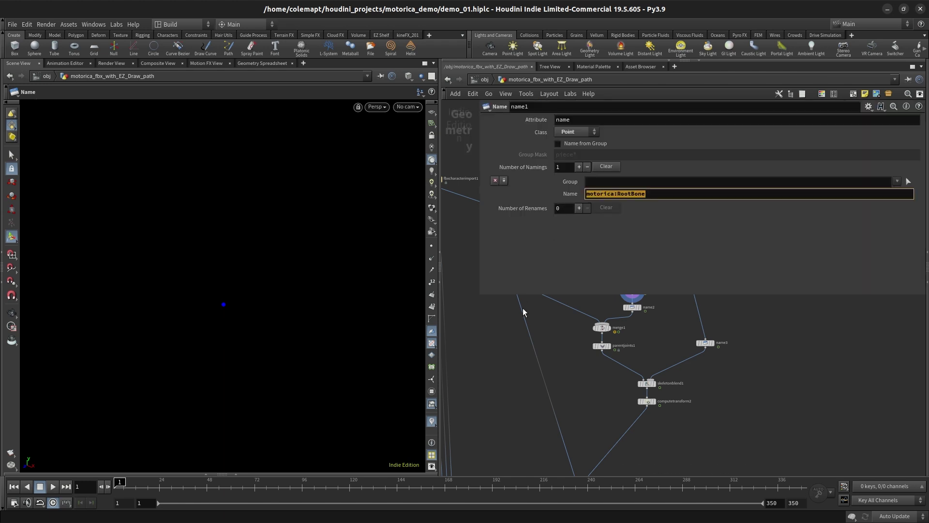
middle_drag(593, 305, 602, 340)
key(p)
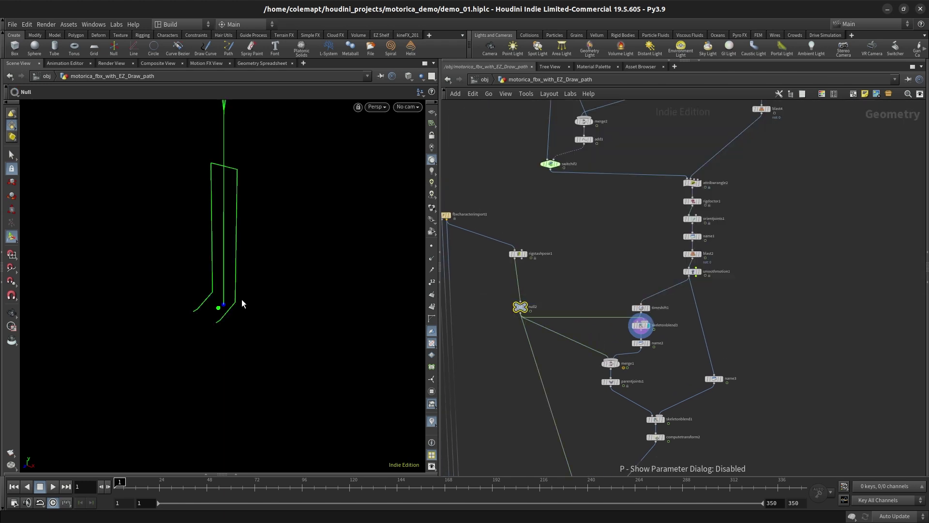
Step: Set skeletonblend3's weight1 to 0 to compare the root joint's rotation at the feet, and restore it to 1
click(642, 326)
key(p)
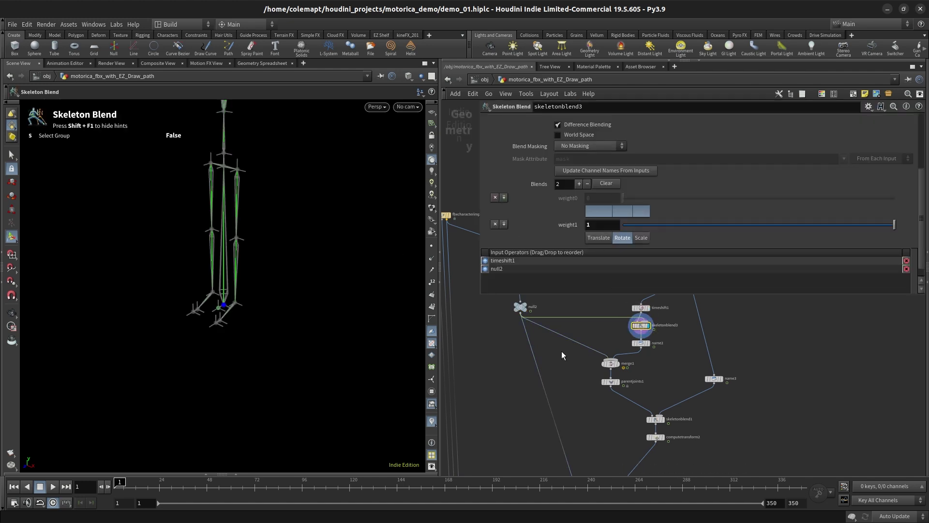
middle_drag(562, 352, 558, 410)
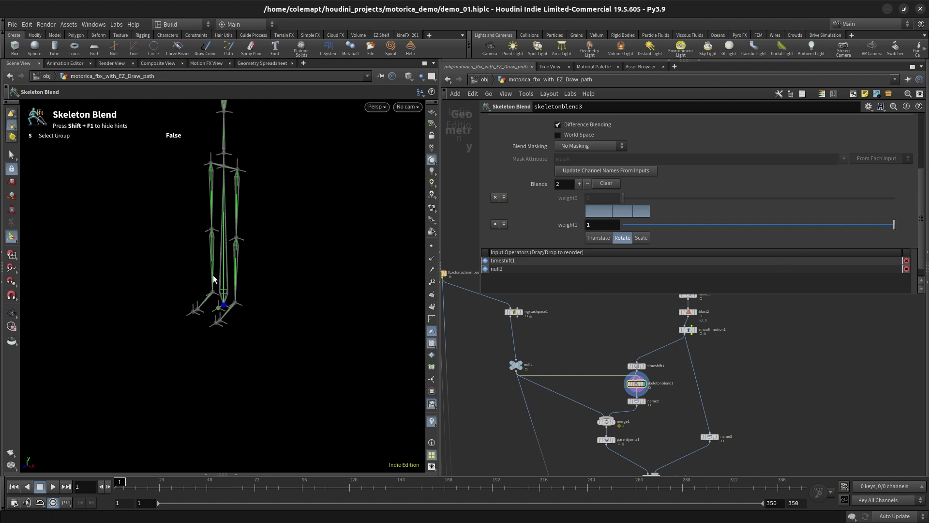
scroll(226, 316, up, 6)
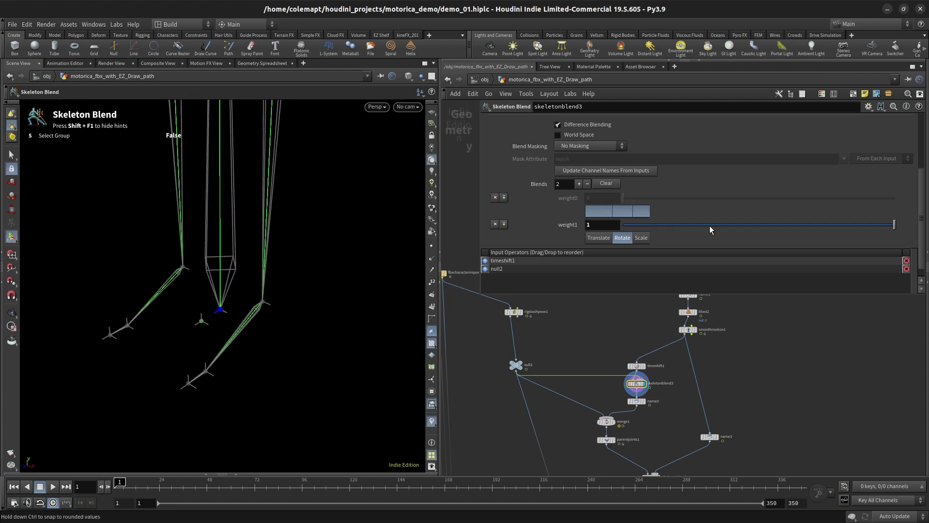
drag(640, 224, 566, 217)
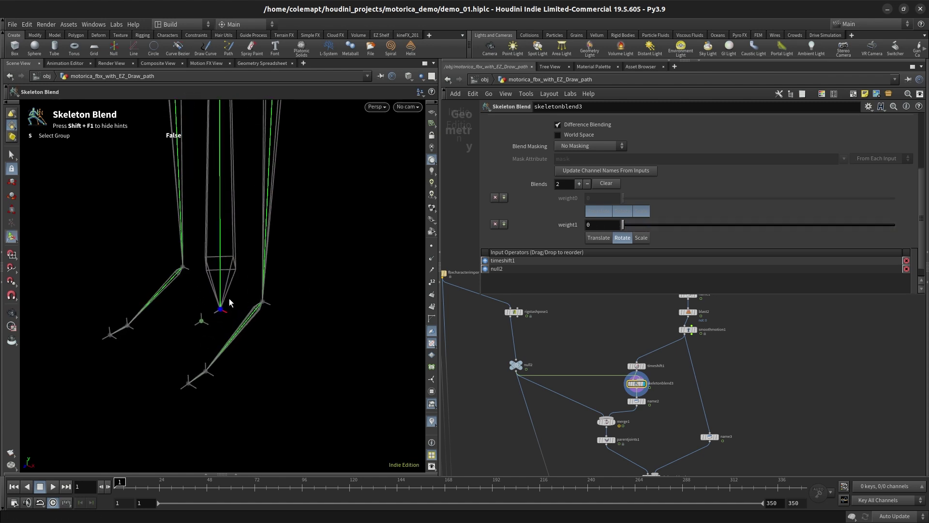
alt+right_drag(213, 301, 220, 275)
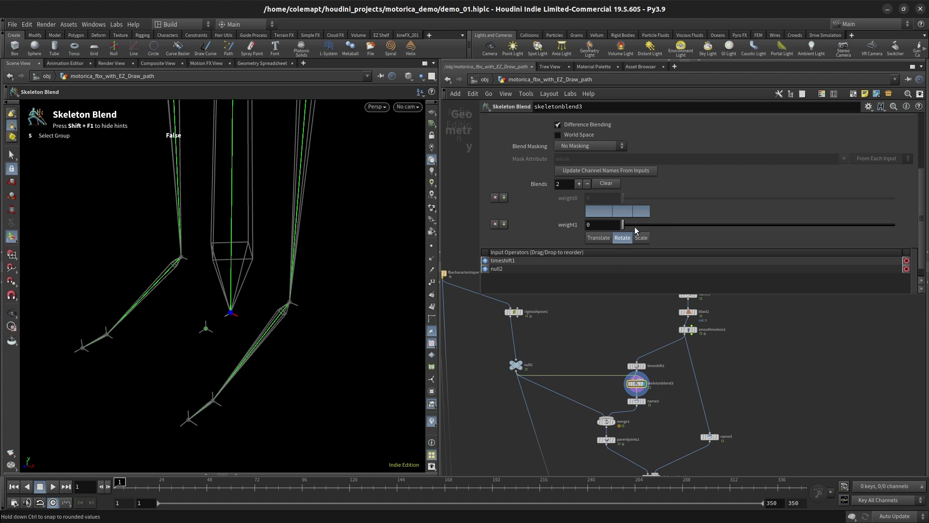
drag(635, 230, 895, 224)
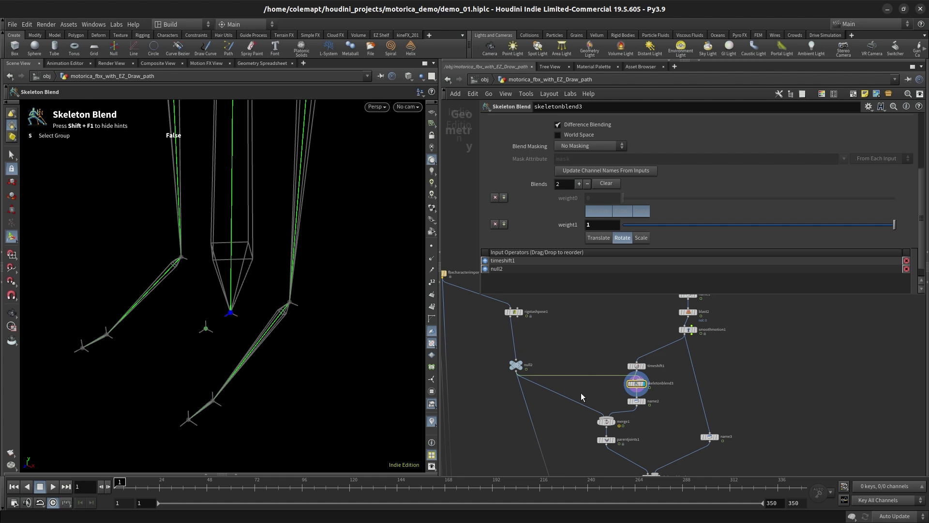
Step: Display name2 and review its naming parameters alongside merge1's input operators
middle_drag(576, 386, 551, 346)
key(p)
click(619, 360)
click(614, 361)
key(p)
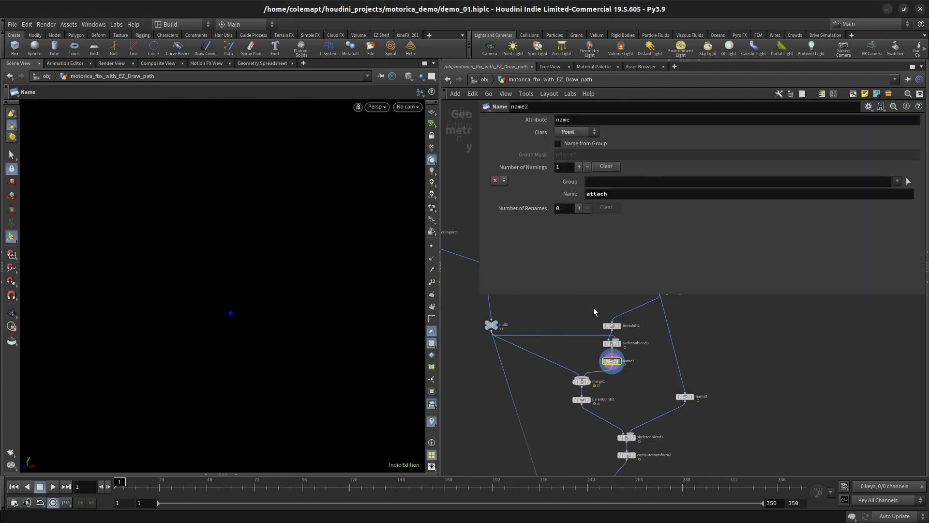
click(582, 382)
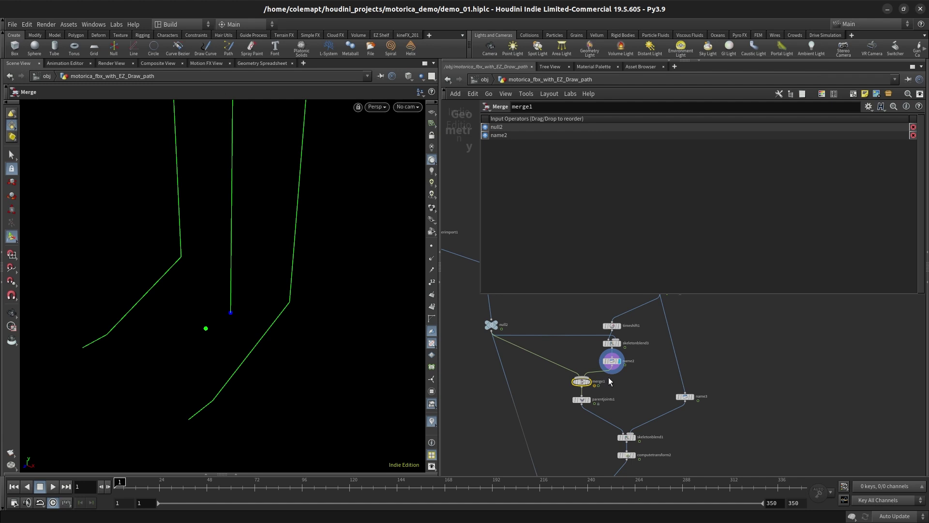
click(612, 361)
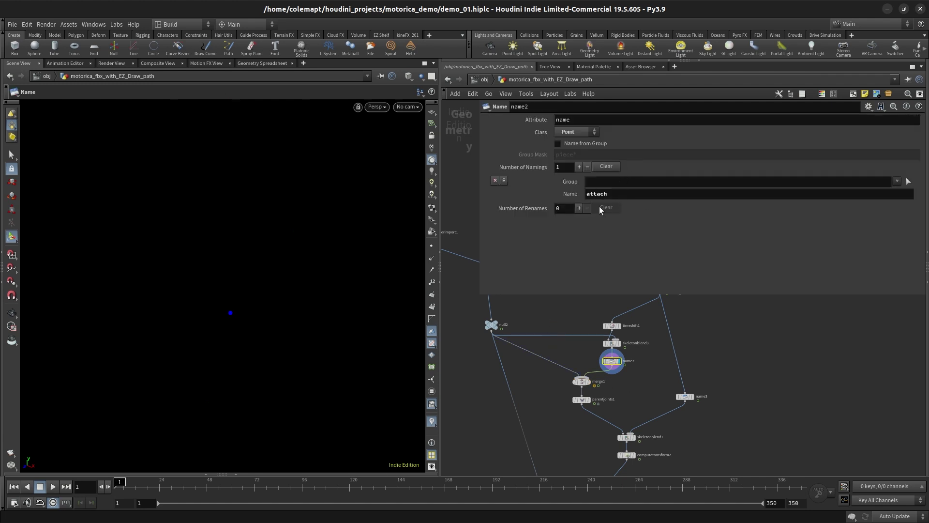
Step: Display merge1 and parentjoints1 in turn and examine the joint and parent assignment
click(590, 382)
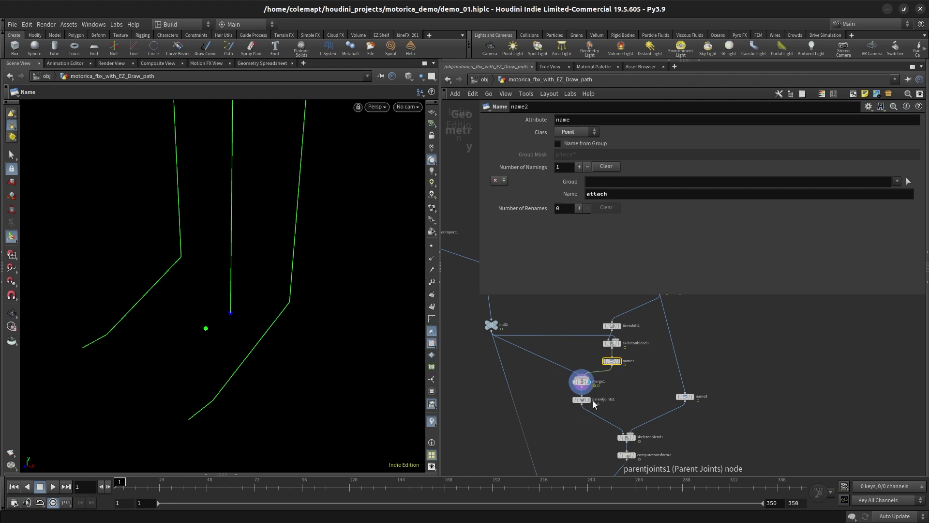
click(591, 400)
click(583, 400)
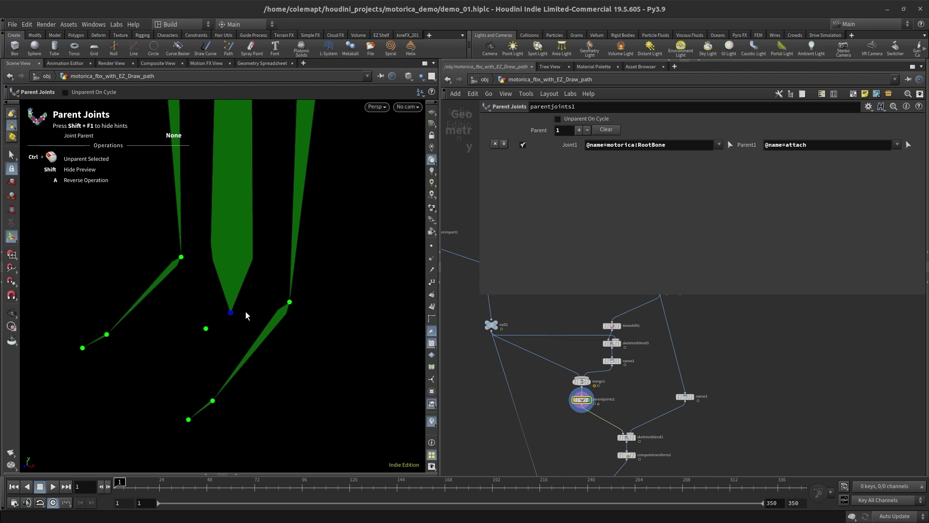
Step: Display name3 and examine the name it gives the smoothed root joint
middle_drag(647, 403, 619, 388)
key(p)
click(668, 374)
click(660, 382)
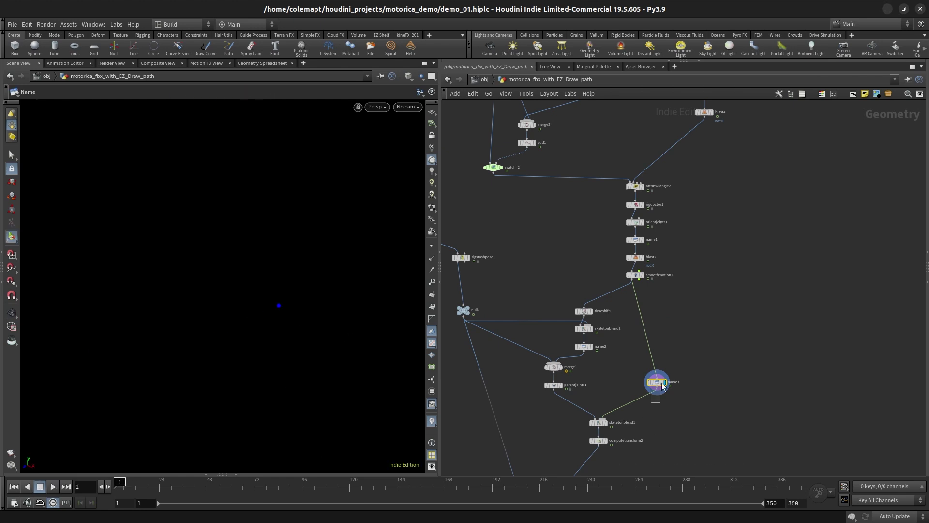
key(p)
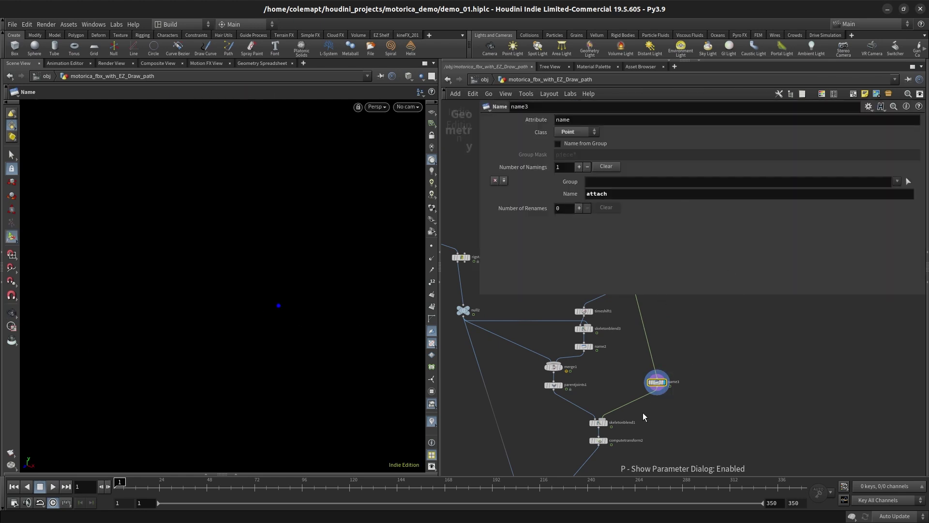
middle_drag(641, 413, 635, 395)
Step: Display skeletonblend1, review its blend settings, play the skeleton along the path and stop at frame 231
click(600, 405)
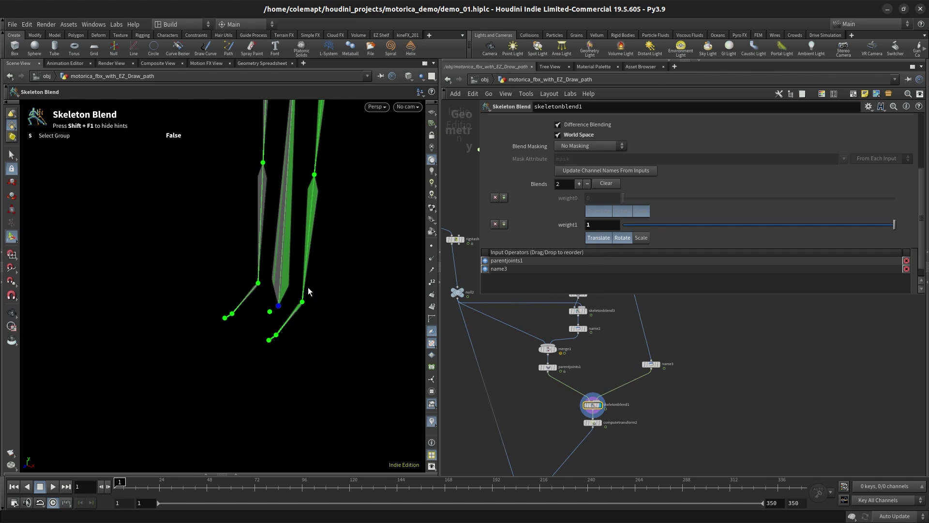
scroll(278, 307, down, 3)
scroll(584, 202, up, 2)
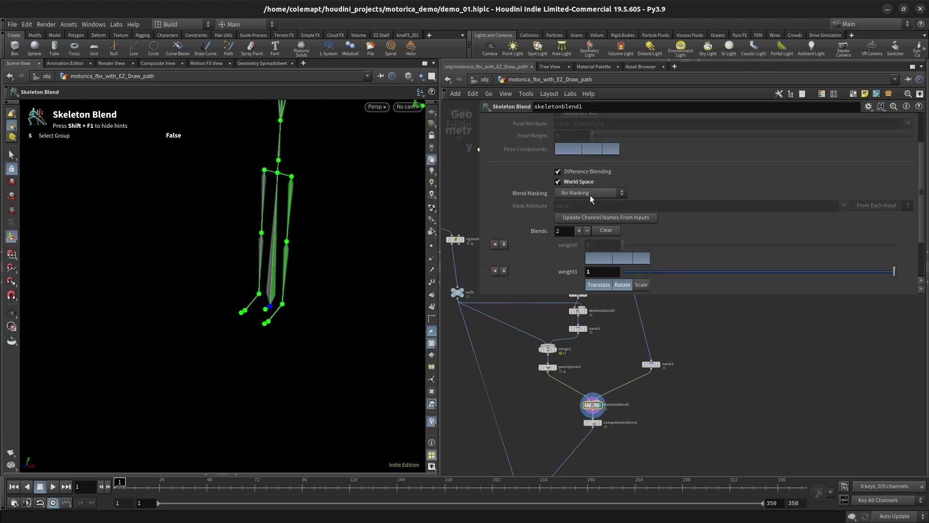
scroll(585, 202, up, 2)
scroll(565, 234, down, 2)
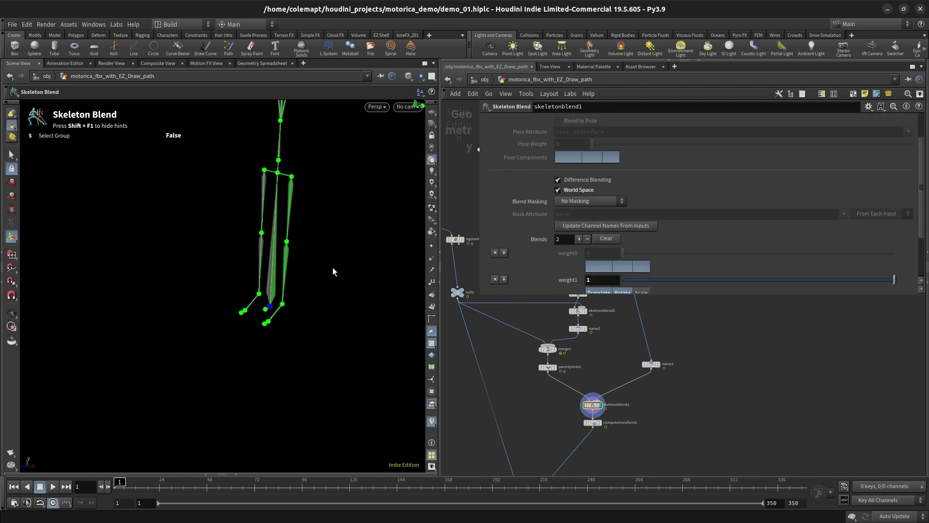
key(Up)
scroll(295, 295, down, 4)
mouse_move(282, 301)
alt+mouse_down()
mouse_move(314, 289)
mouse_move(281, 285)
alt+mouse_up()
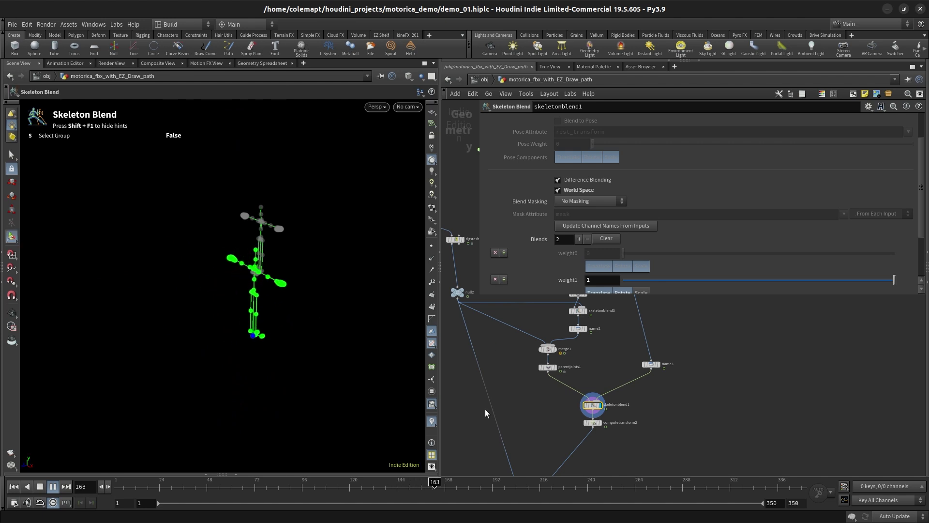
key(Up)
Step: Display computetransform2 and skeletonblend2 in turn to review their parameters and the resulting skeleton
click(592, 422)
middle_drag(629, 429, 590, 362)
click(579, 368)
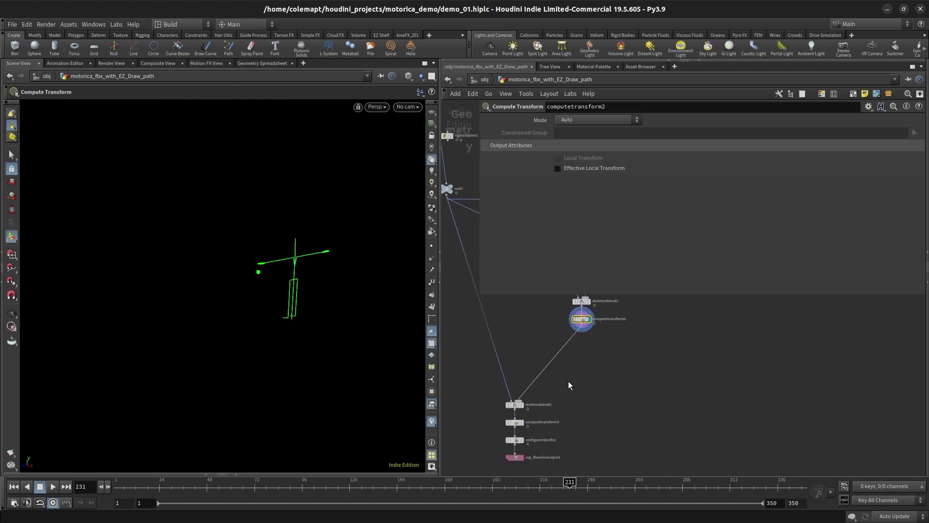
click(515, 404)
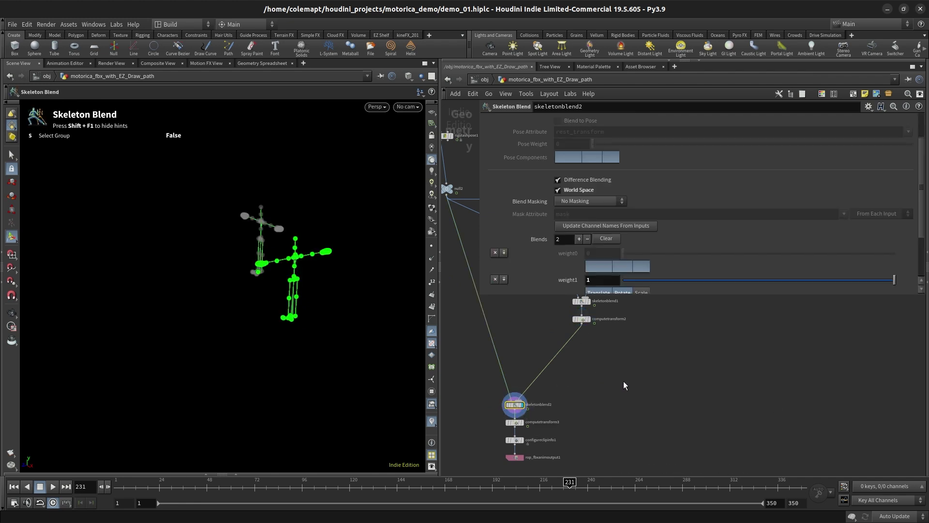
Step: Examine skeletonblend2's World Space, Difference Blending and weight1 settings and trace its inputs from null2 and computetransform2
drag(583, 293, 566, 343)
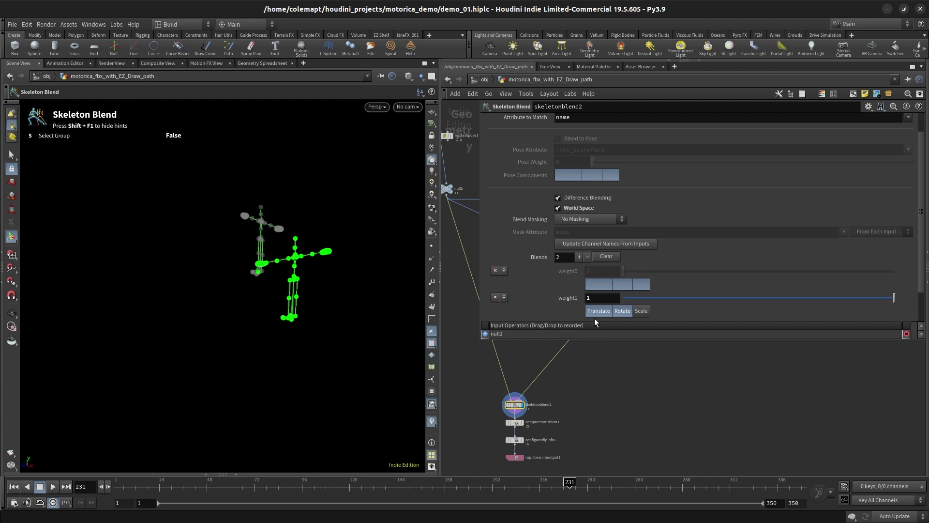
middle_drag(597, 366, 610, 397)
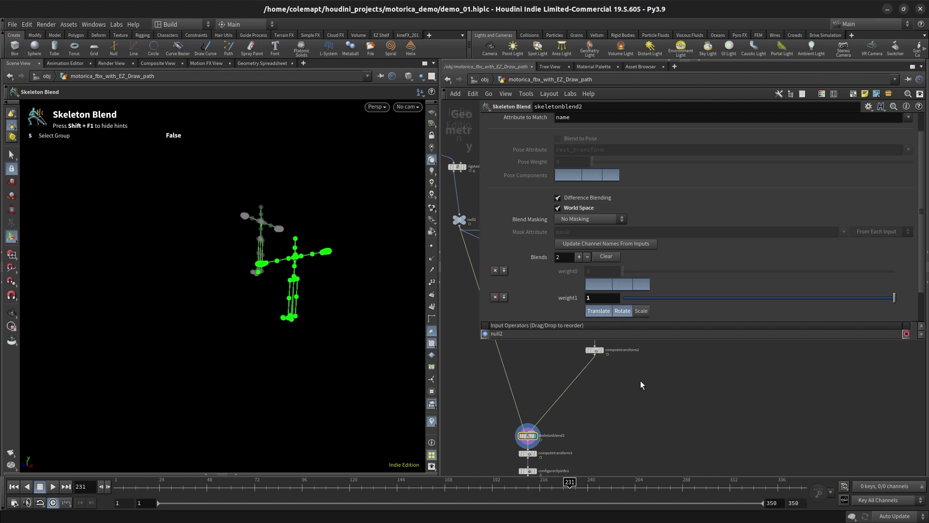
key(p)
middle_drag(550, 336, 577, 329)
drag(558, 280, 597, 306)
drag(673, 369, 673, 369)
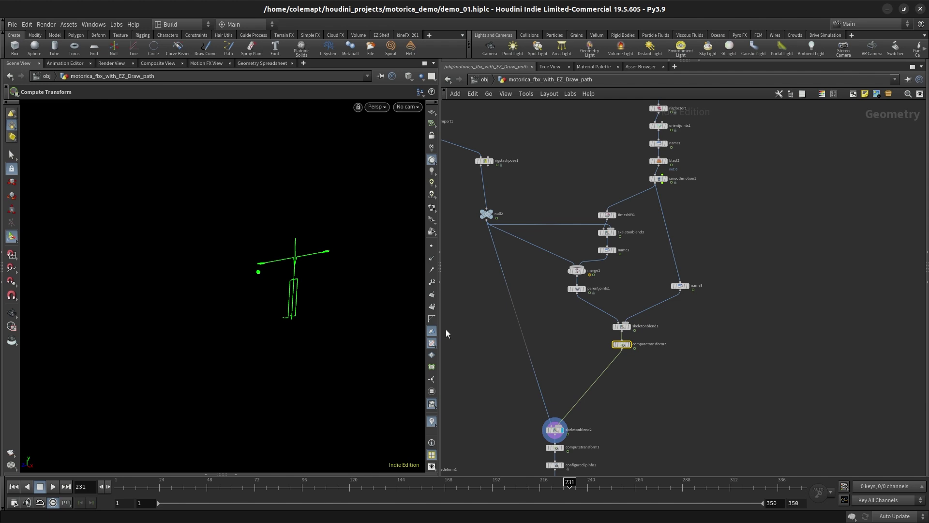
middle_drag(474, 420, 464, 296)
drag(512, 299, 562, 310)
key(p)
middle_drag(622, 410, 586, 472)
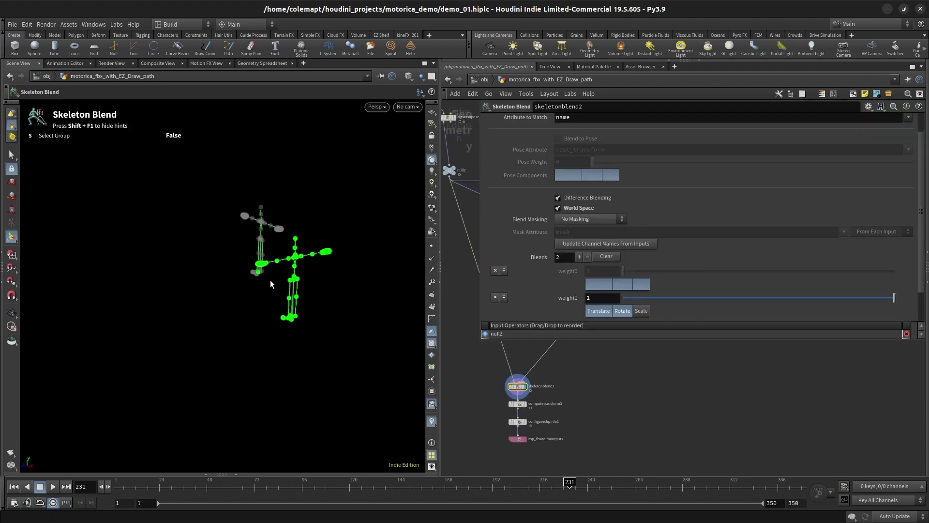
Step: Display computetransform3 and configureclipinfo1, review the clip info settings, and check the FBX animation output node
key(p)
click(517, 404)
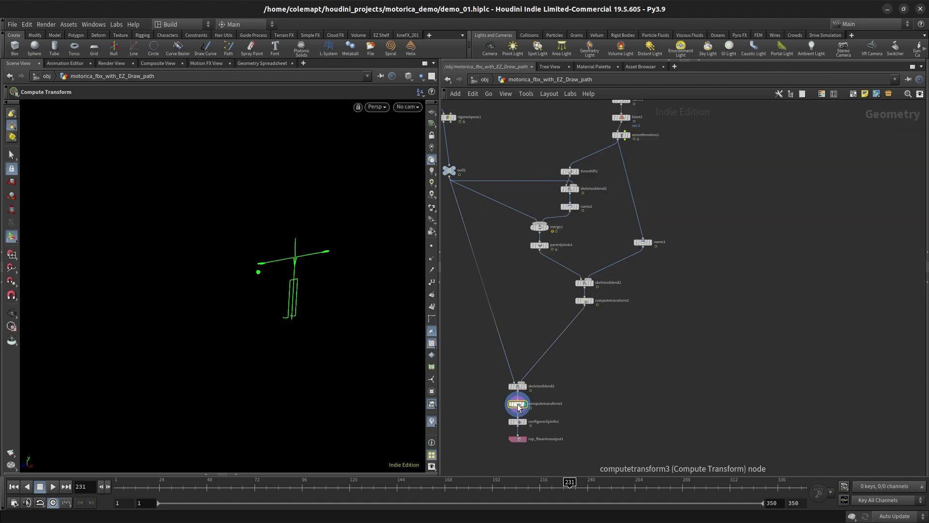
click(518, 422)
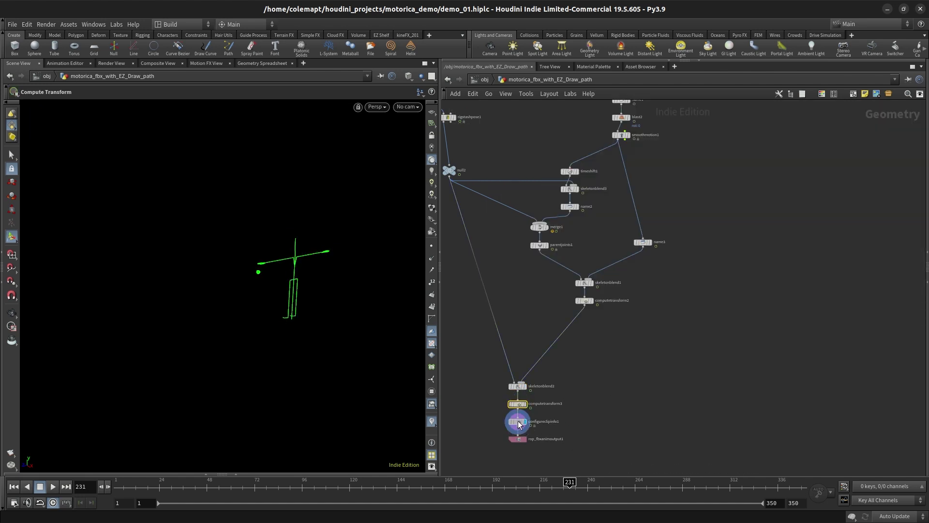
key(p)
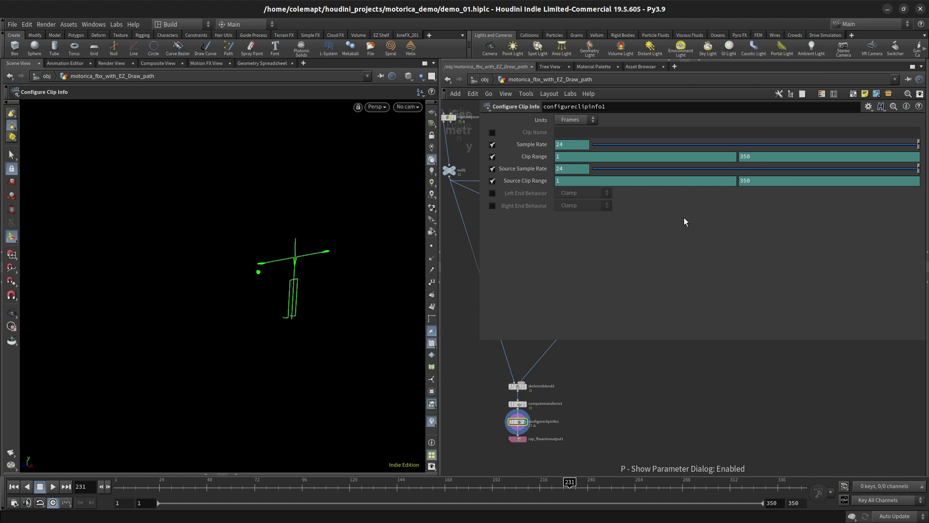
click(517, 438)
click(697, 182)
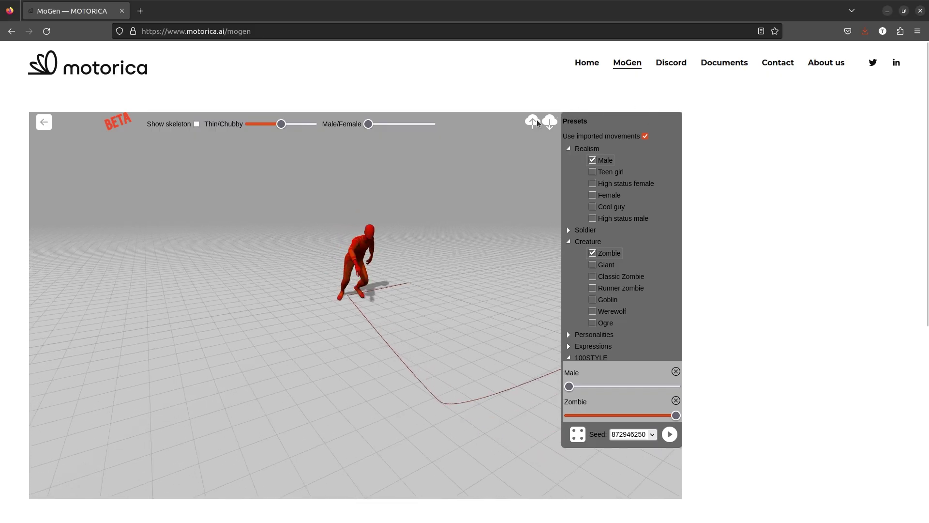
Step: Switch to MoGen in the browser and upload drawstrengthstest.fbx as the imported movement path
click(534, 121)
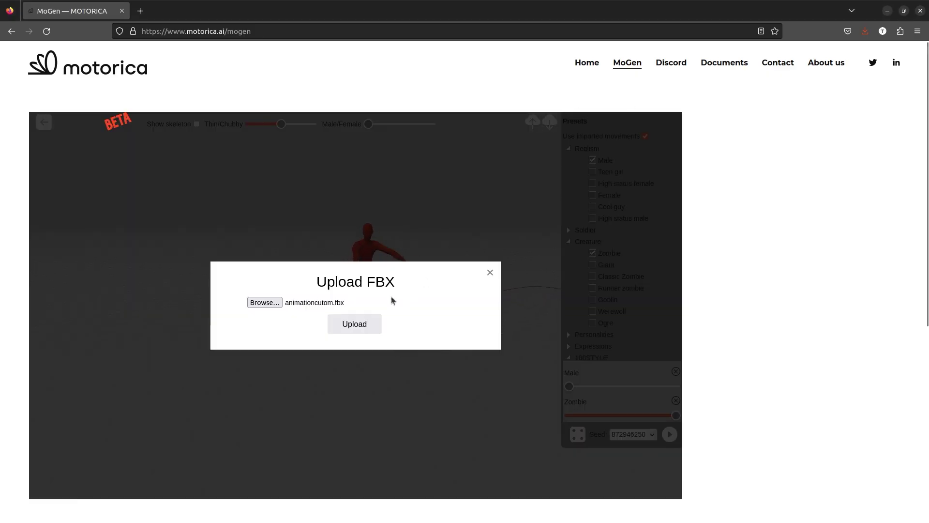
click(264, 302)
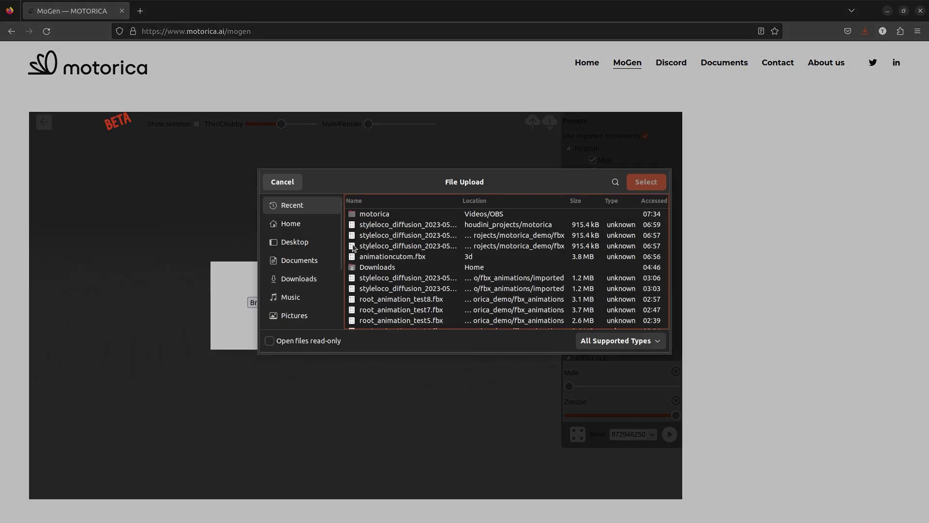
double_click(374, 213)
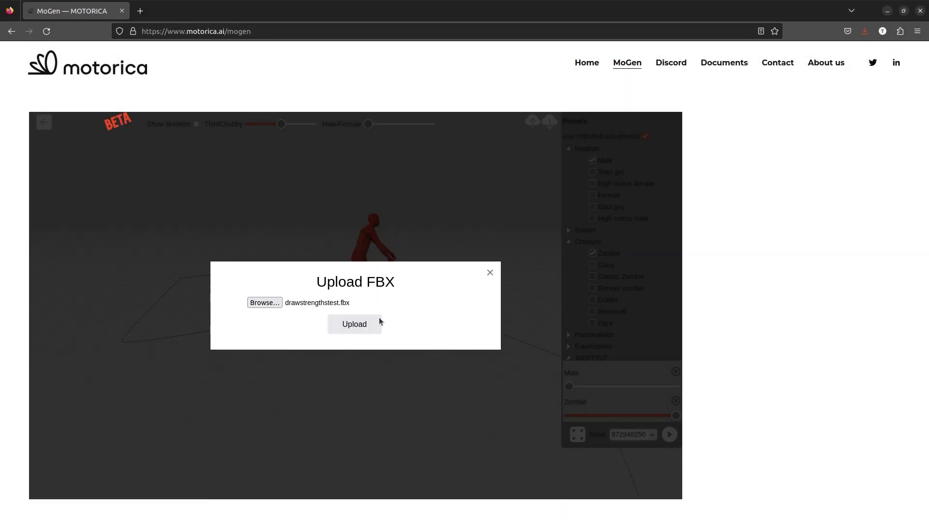
click(376, 321)
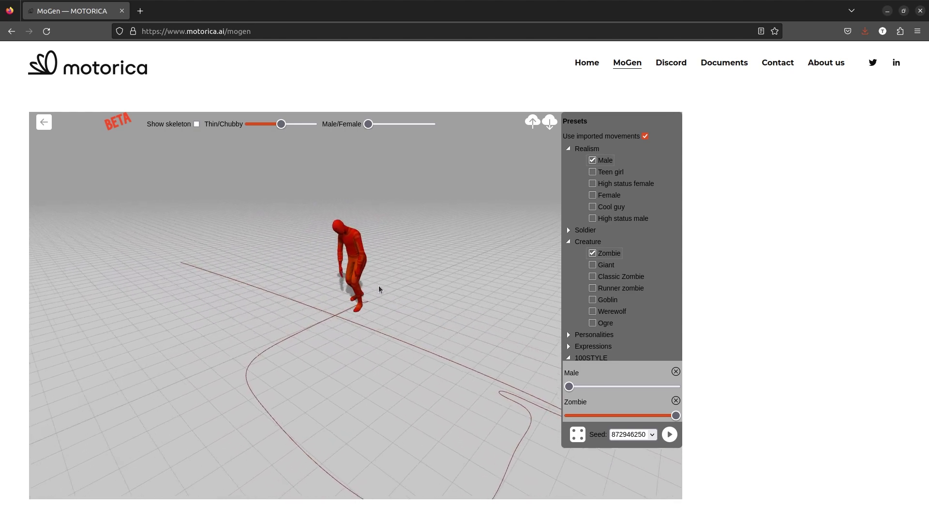
Step: Inspect the zombie character walking along the uploaded path up close and from another angle
scroll(360, 274, up, 5)
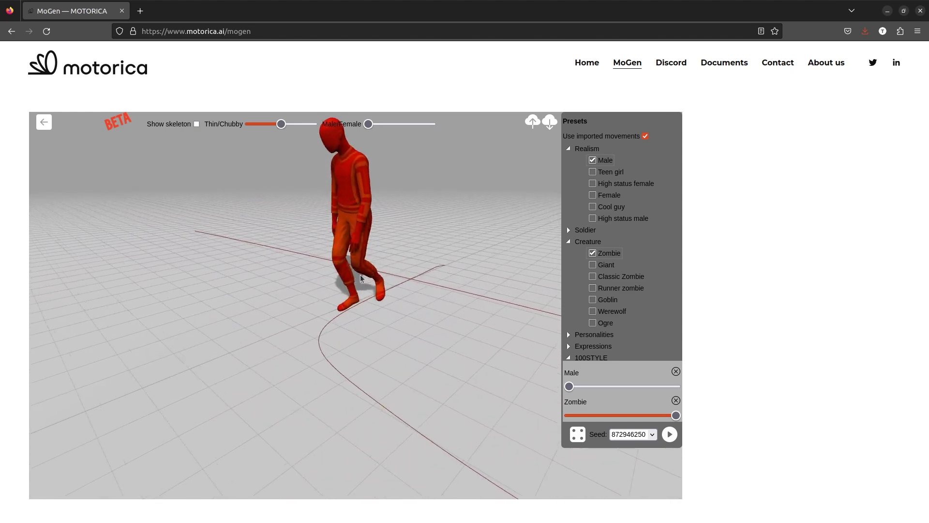
scroll(361, 274, down, 3)
drag(450, 281, 403, 287)
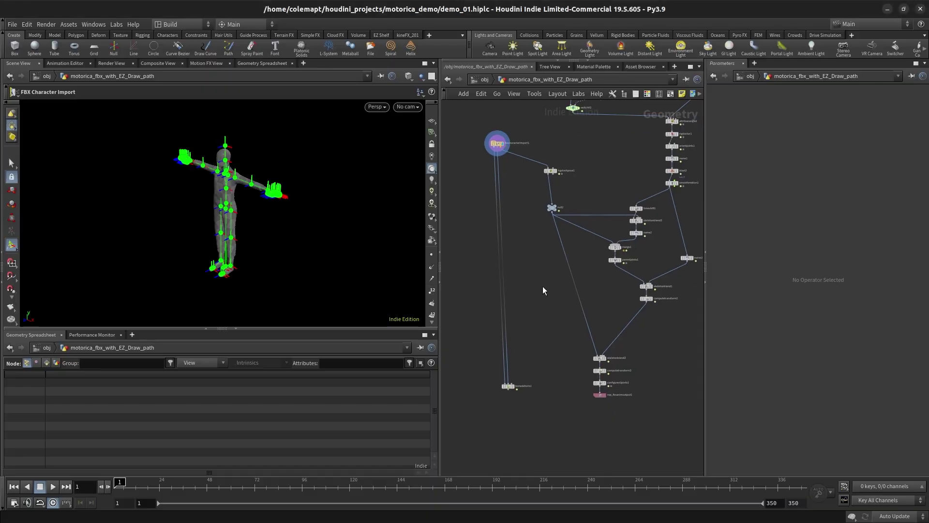
Step: In Houdini, add an FBX Animation Import node, load the generated animation FBX from houdini_projects/motorica, and display it
key(Tab)
text(fbxa)
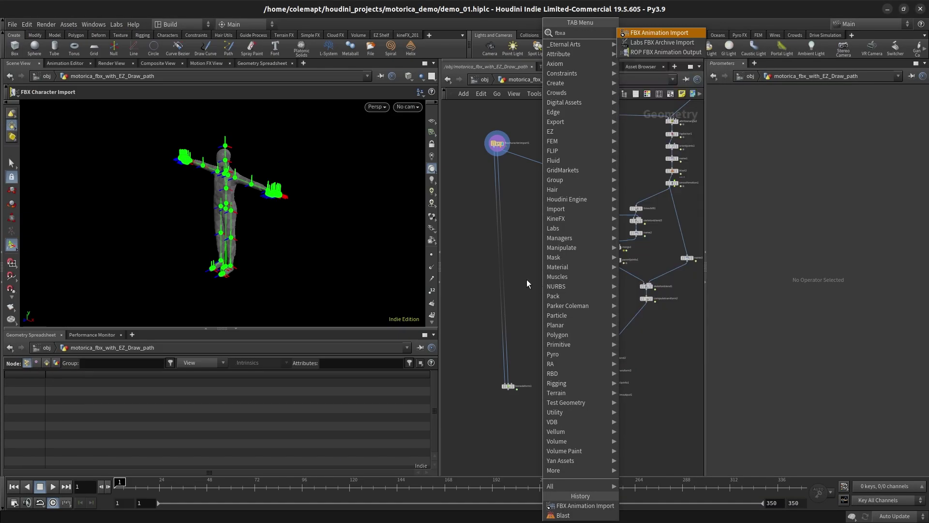
key(Return)
click(525, 278)
click(918, 119)
double_click(716, 127)
click(529, 279)
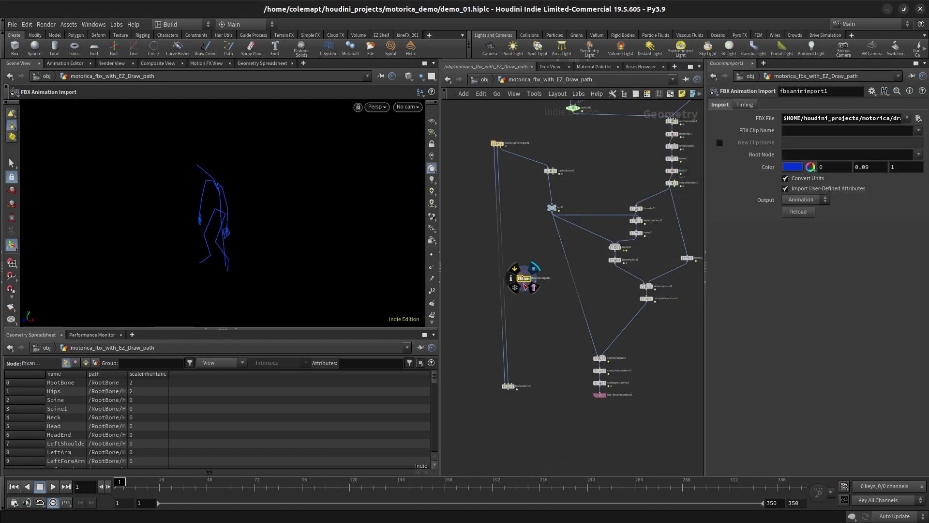
Step: Connect fbxanimimport1 to bonedeform1's animated pose input, display bonedeform1 and inspect the deformed character mesh
click(524, 283)
click(513, 387)
click(515, 387)
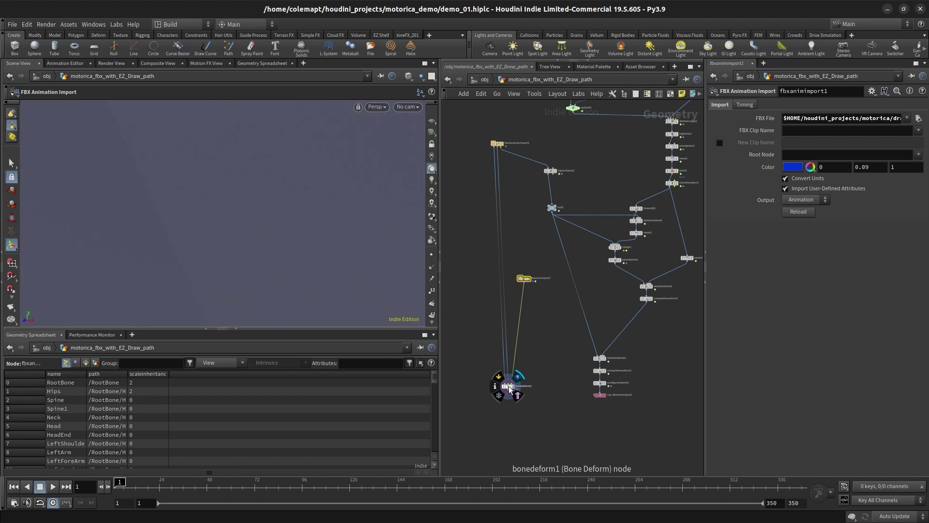
alt+right_drag(201, 185, 291, 118)
alt+right_drag(122, 209, 163, 196)
key(Return)
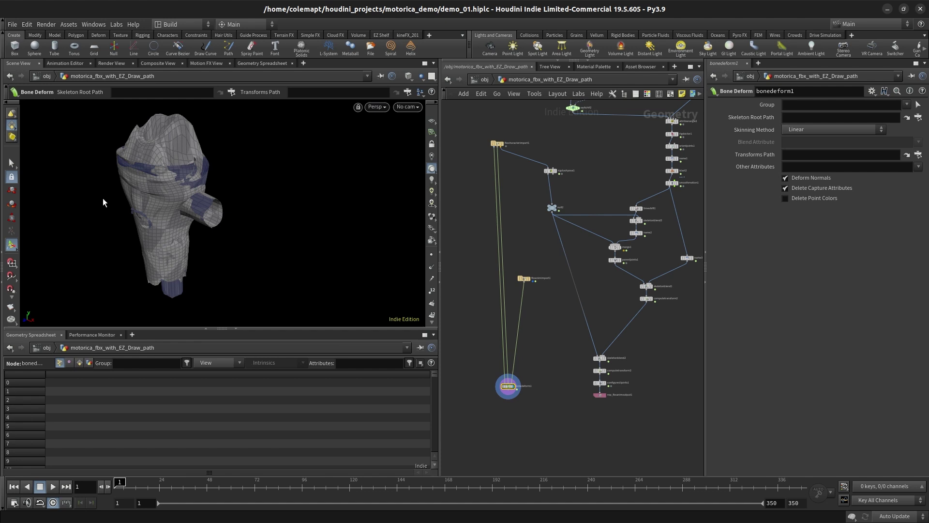
Step: Insert a Null on the connection between fbxcharacterimport1 and bonedeform1
drag(494, 151, 487, 113)
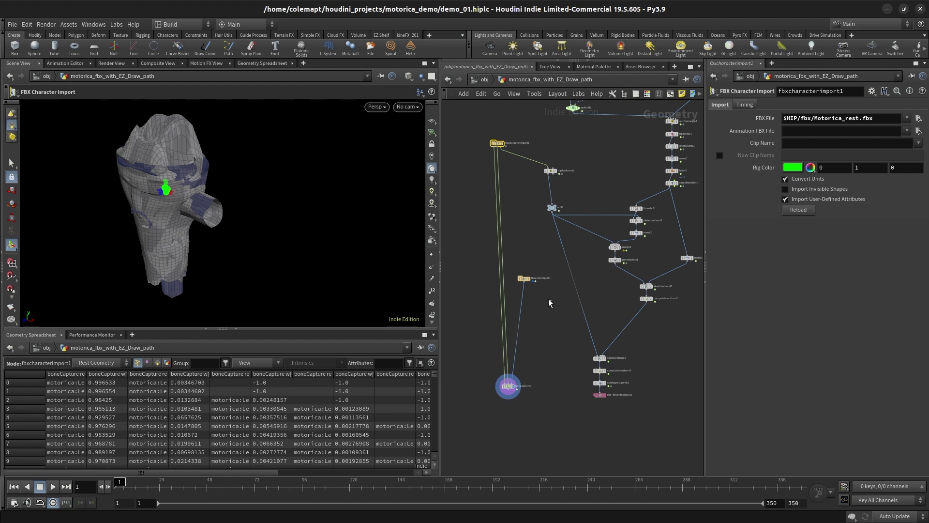
key(Tab)
text(nul)
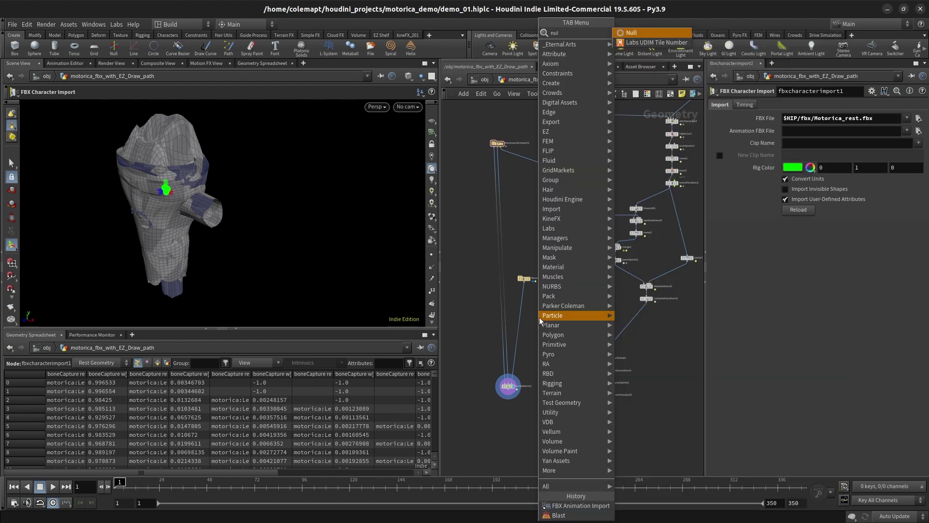
key(Return)
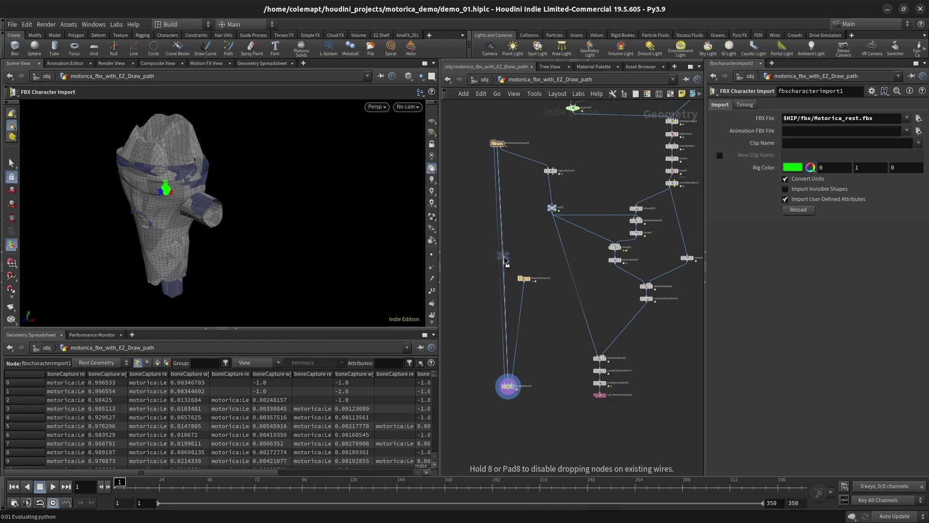
click(508, 258)
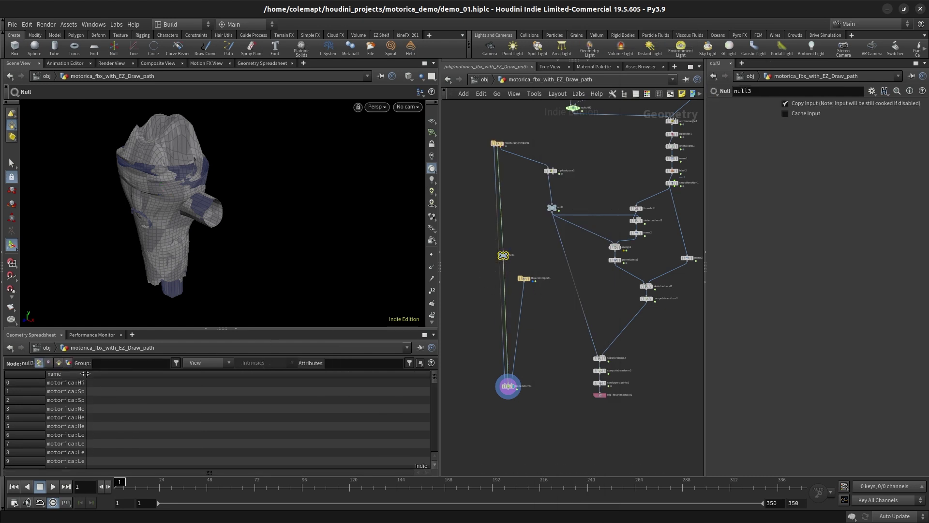
Step: Compare the joint names of fbxanimimport1 and null3 in the geometry spreadsheet
click(524, 279)
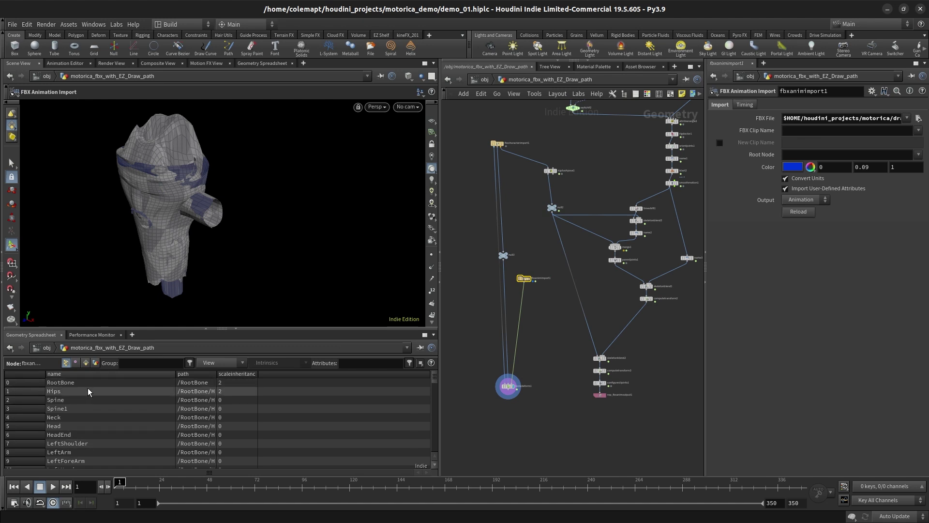
scroll(99, 400, down, 2)
scroll(518, 266, up, 6)
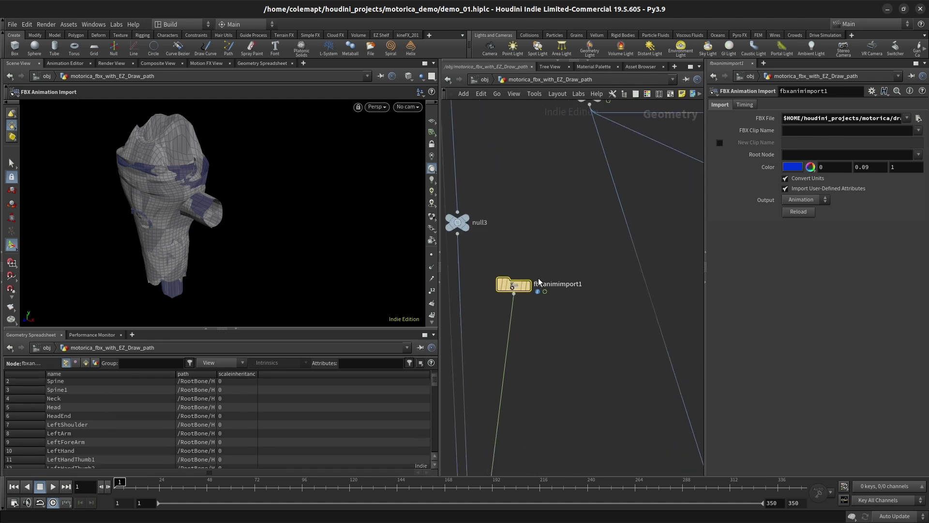
click(543, 285)
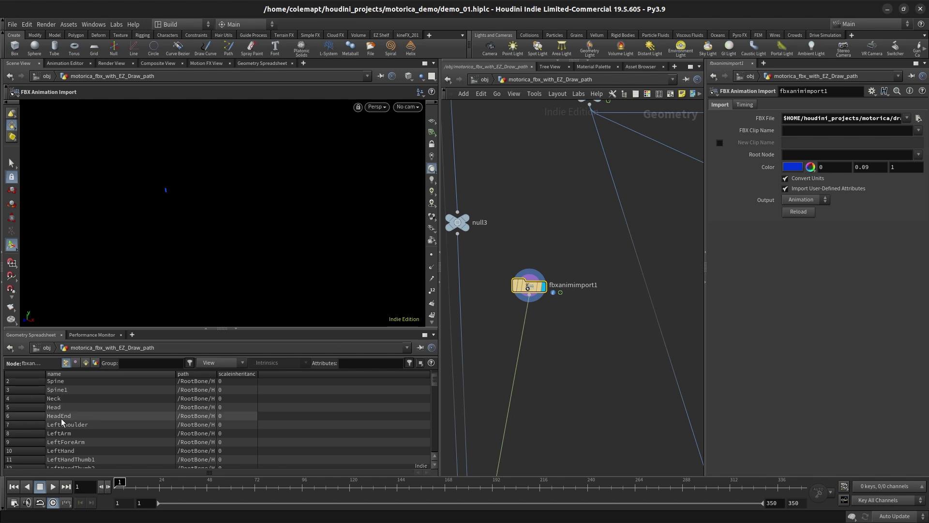
click(458, 222)
click(467, 220)
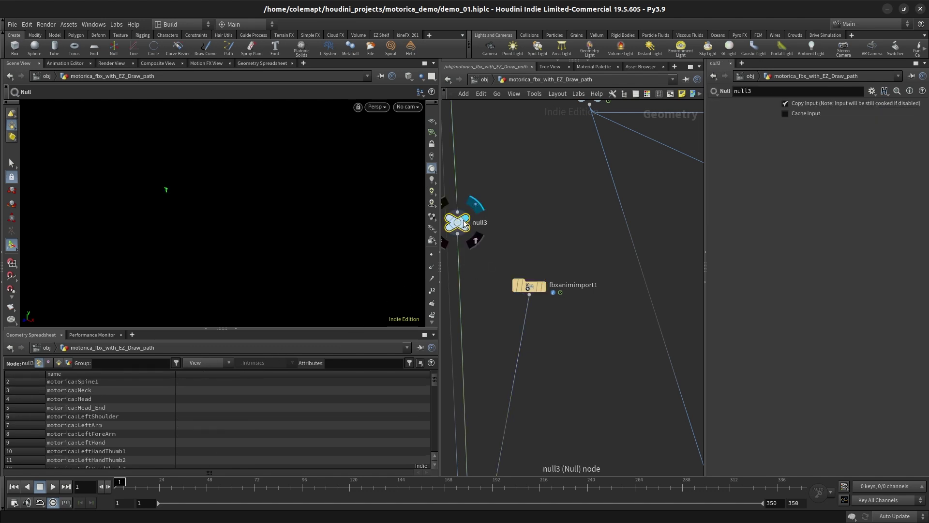
drag(460, 222, 482, 225)
click(82, 383)
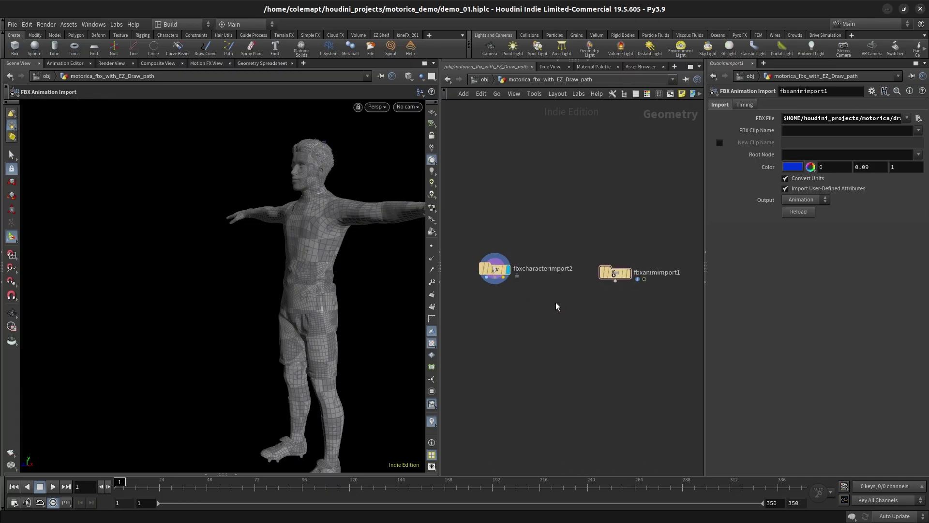
Step: Display fbxanimimport1 and scrub its animation to frame 7
scroll(555, 302, up, 1)
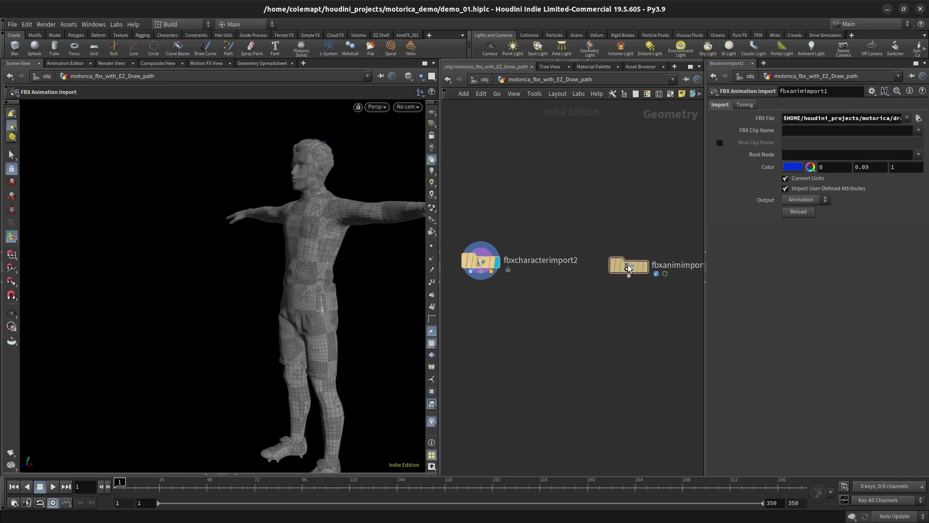
click(646, 266)
scroll(493, 270, down, 2)
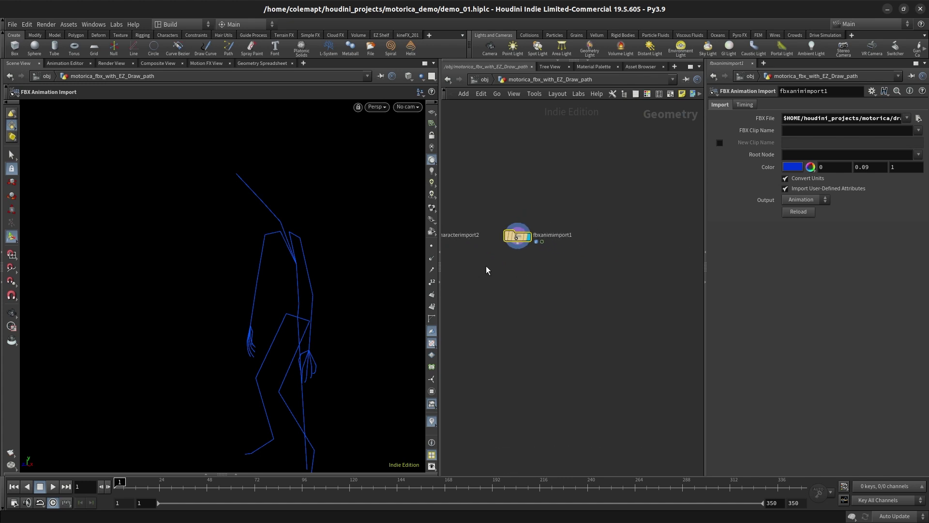
middle_drag(492, 269, 564, 283)
drag(156, 484, 126, 483)
Step: Duplicate fbxanimimport1 beside the original and set the copy's output to Rest Pose
alt+drag(599, 255, 640, 270)
click(804, 199)
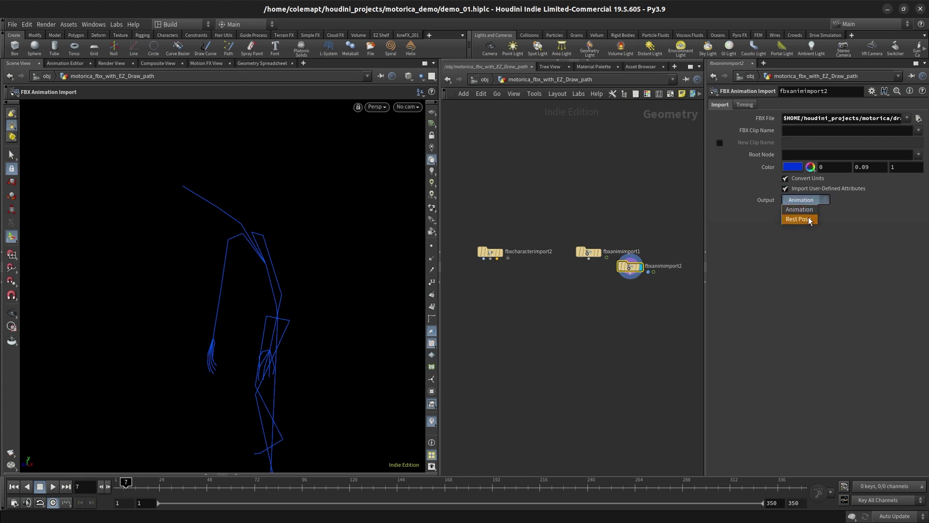
click(798, 219)
Step: Add a Rig Stash Pose node below fbxanimimport1 and connect fbxanimimport1 to its first input
key(Tab)
text(rstp)
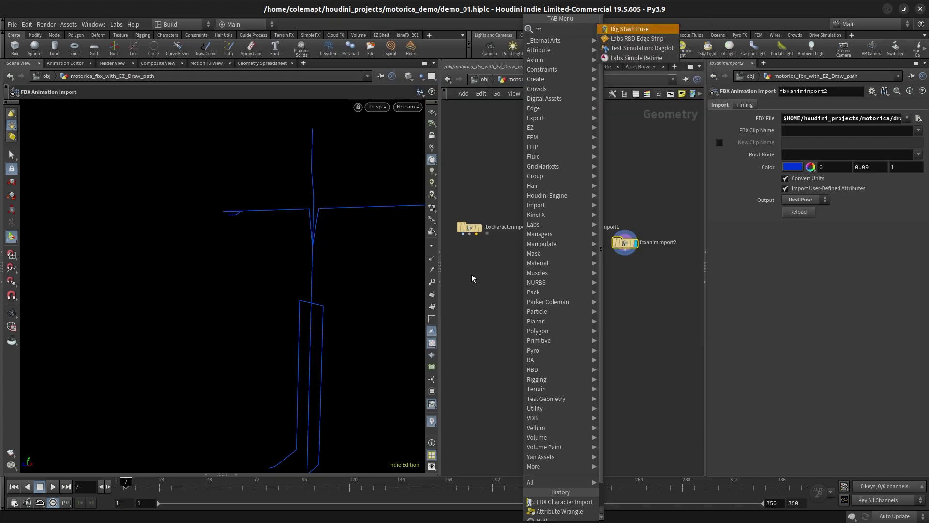
key(Return)
key(Return)
click(572, 284)
click(577, 234)
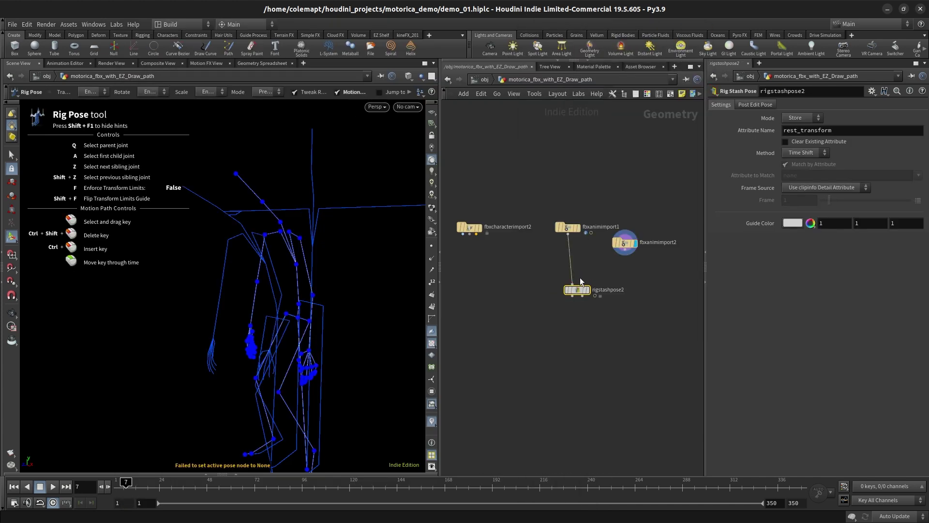
Step: Open the geometry spreadsheet and compare the attributes of fbxanimimport1 and rigstashpose2, checking for rest_transform
click(318, 474)
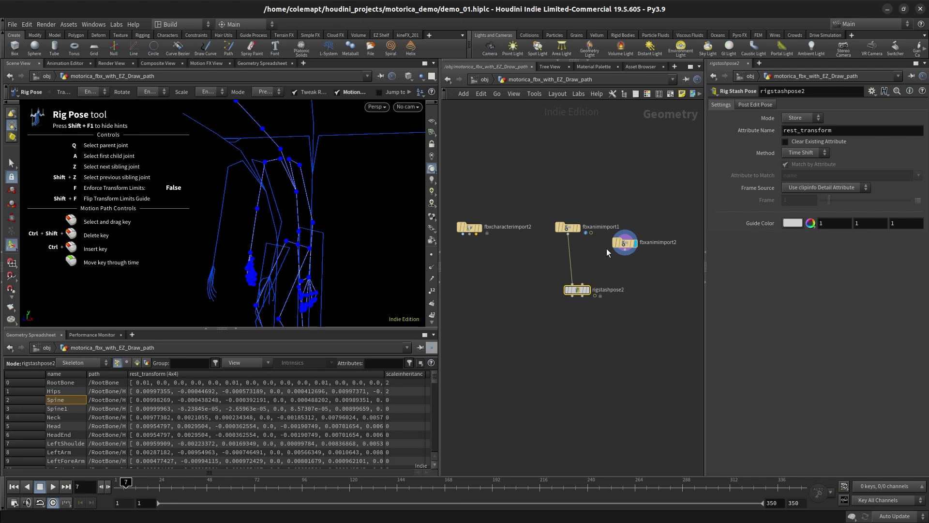
click(579, 227)
click(569, 228)
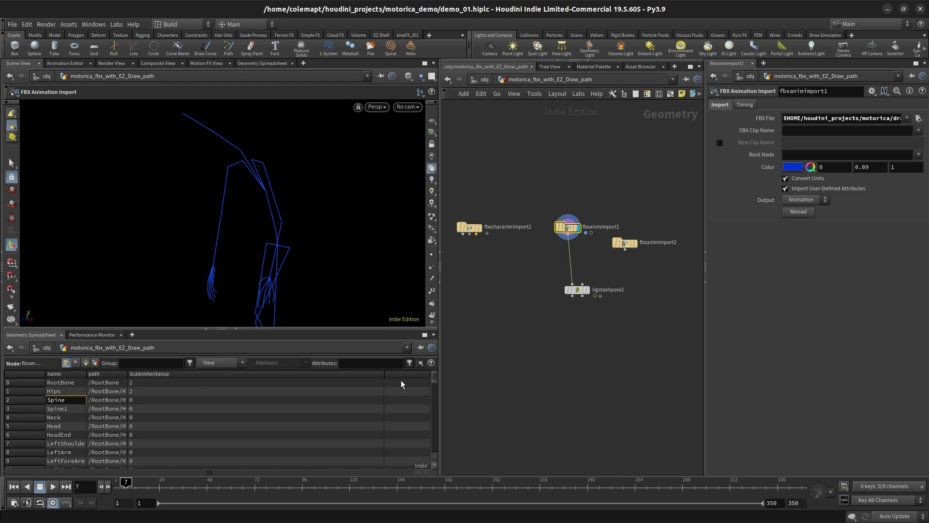
click(588, 290)
drag(496, 266, 567, 297)
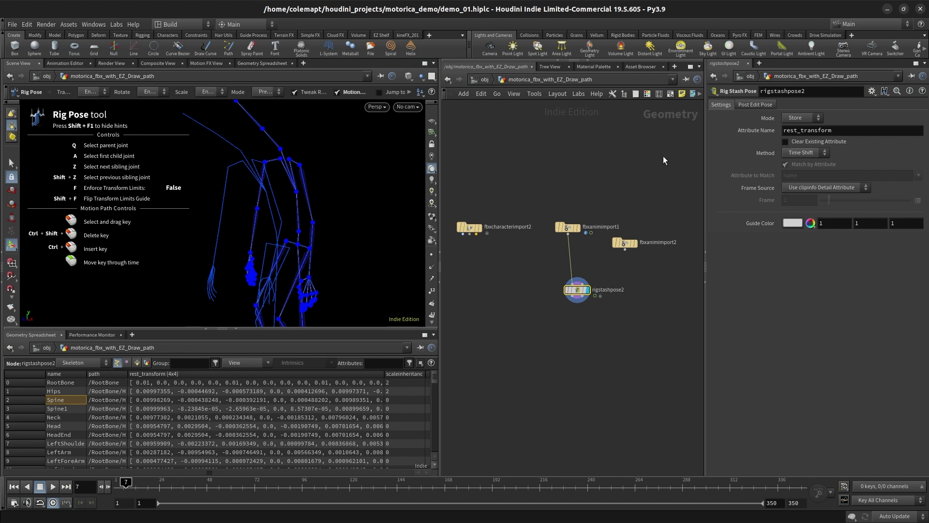
Step: Connect fbxanimimport2 to the second input of rigstashpose2 as the pose source
click(793, 154)
click(785, 141)
click(796, 142)
click(625, 249)
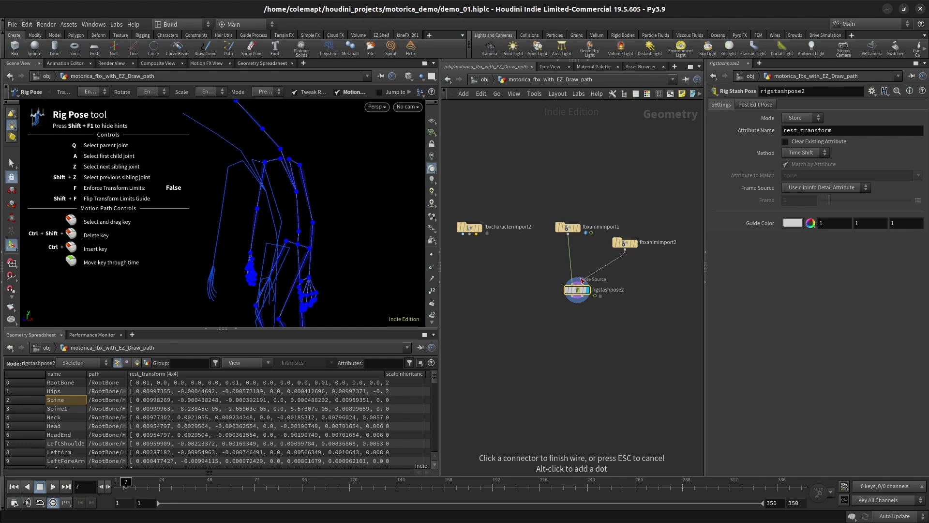
click(582, 282)
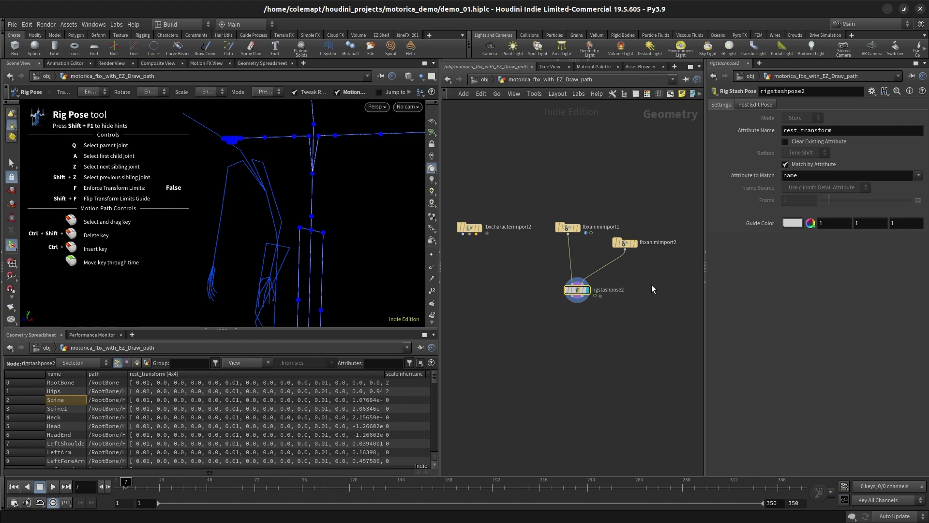
Step: Add a Rig Match Pose node below the import and stash pose nodes
key(Tab)
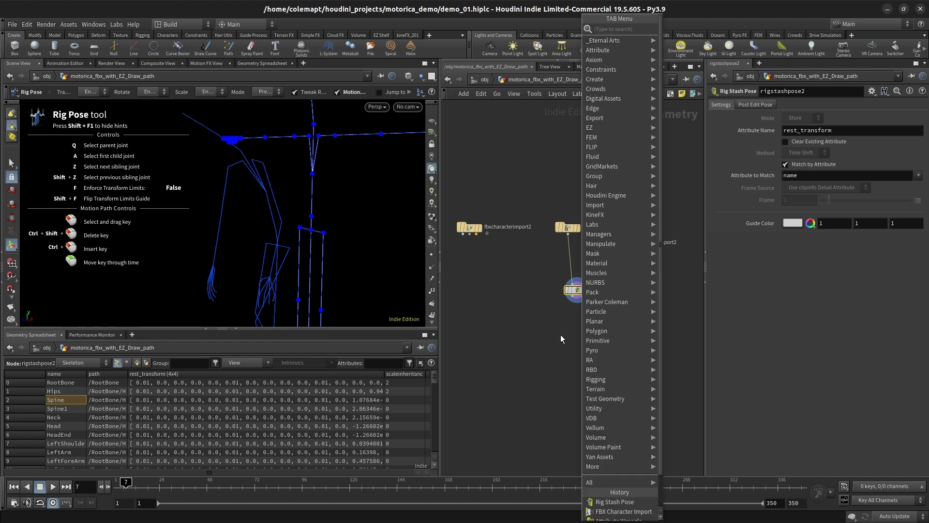
text(rma)
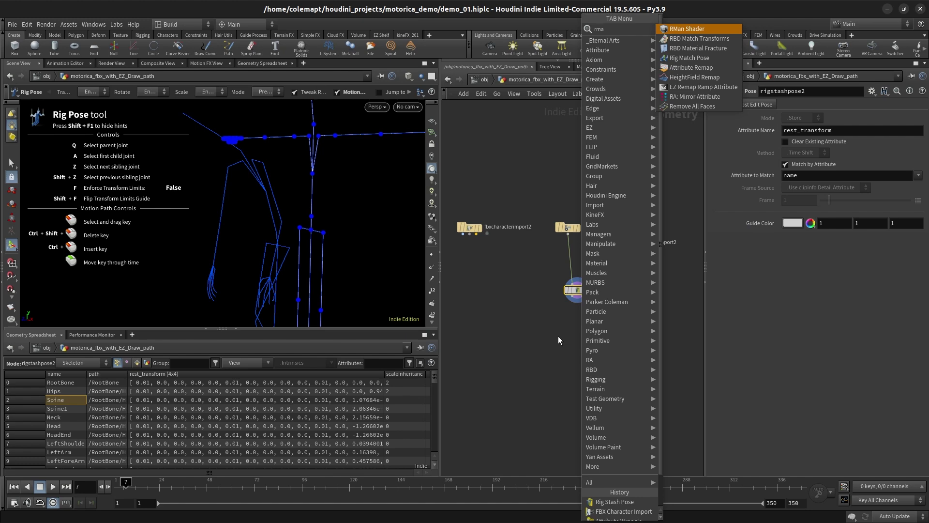
key(Down)
key(Down)
key(Down)
key(Return)
click(537, 377)
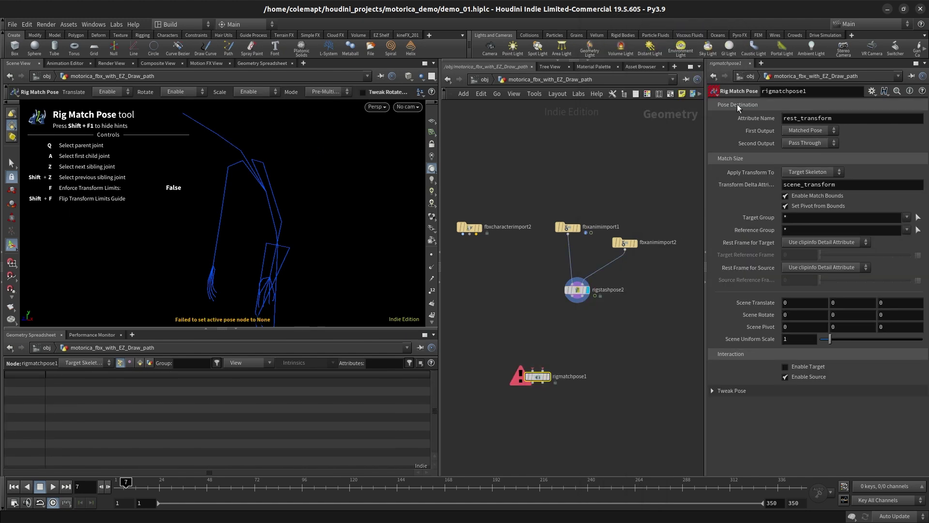
double_click(806, 118)
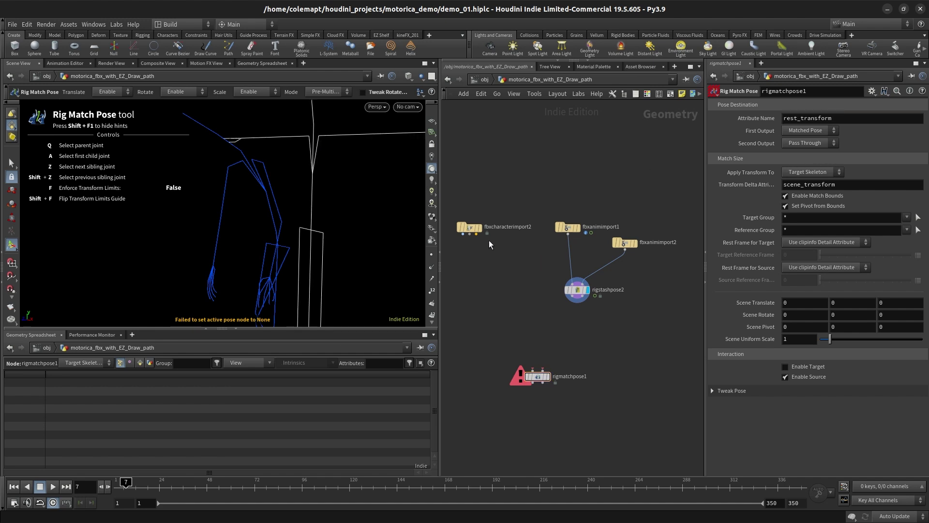
Step: Connect fbxcharacterimport2's third output and rigstashpose2's first output to rigmatchpose1, and display both skeletons in an enlarged viewport
click(477, 234)
click(538, 369)
click(543, 371)
click(574, 296)
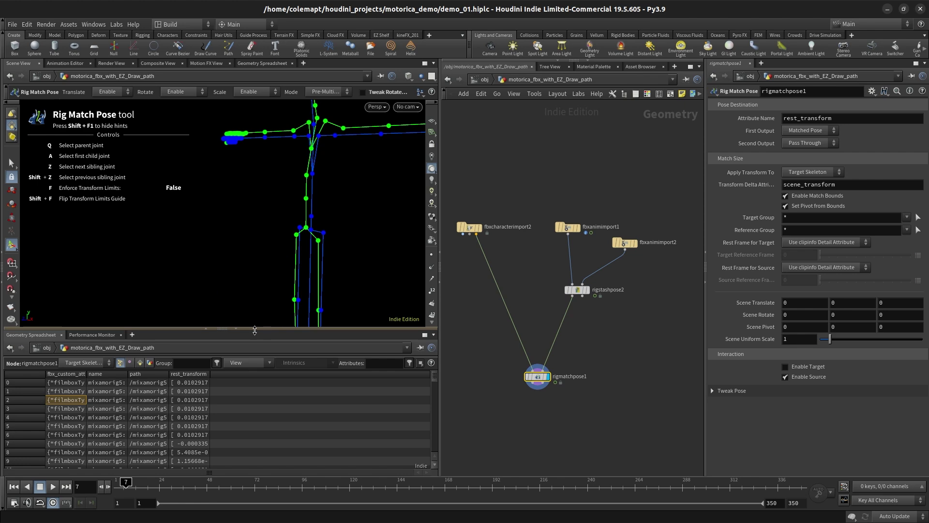
click(236, 329)
alt+drag(298, 282, 283, 227)
alt+drag(216, 179, 237, 203)
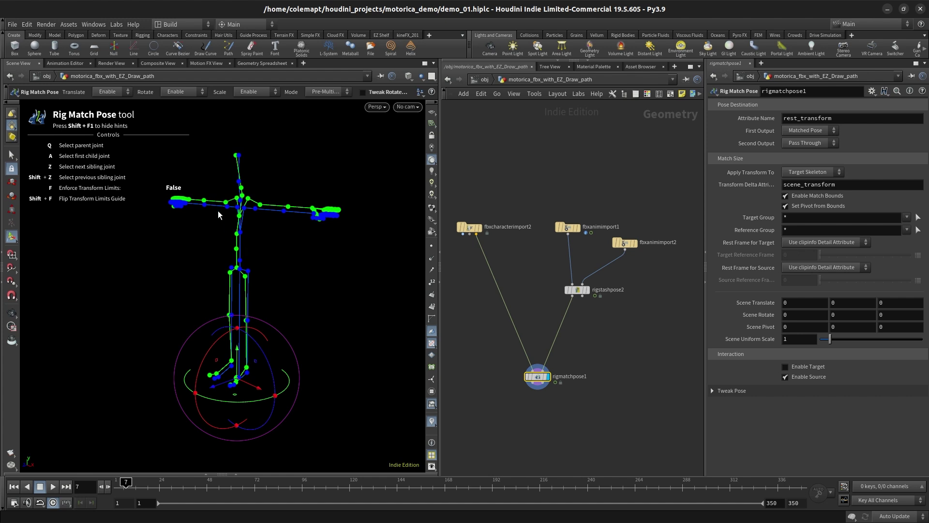
Step: Add a Map Points node below rigmatchpose1 with both of its inputs connected
middle_drag(567, 343, 580, 301)
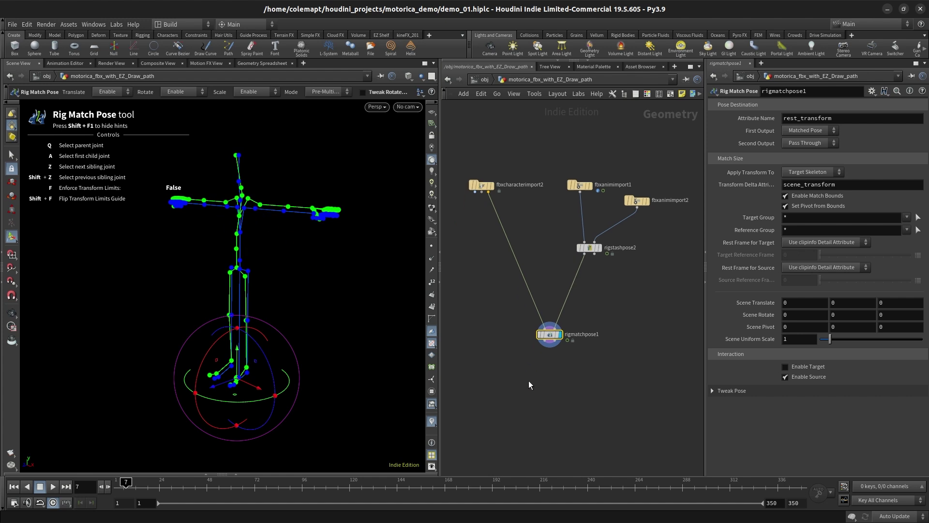
key(Tab)
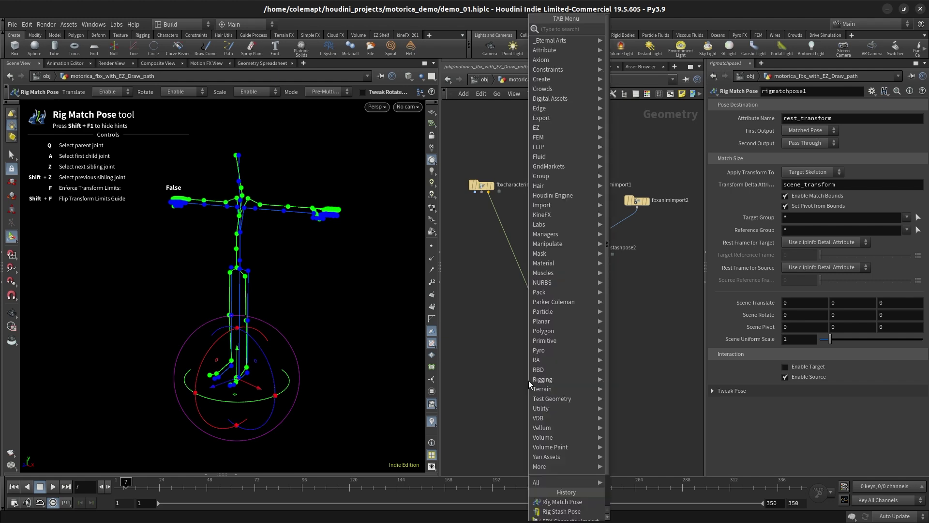
text(mappo)
key(Return)
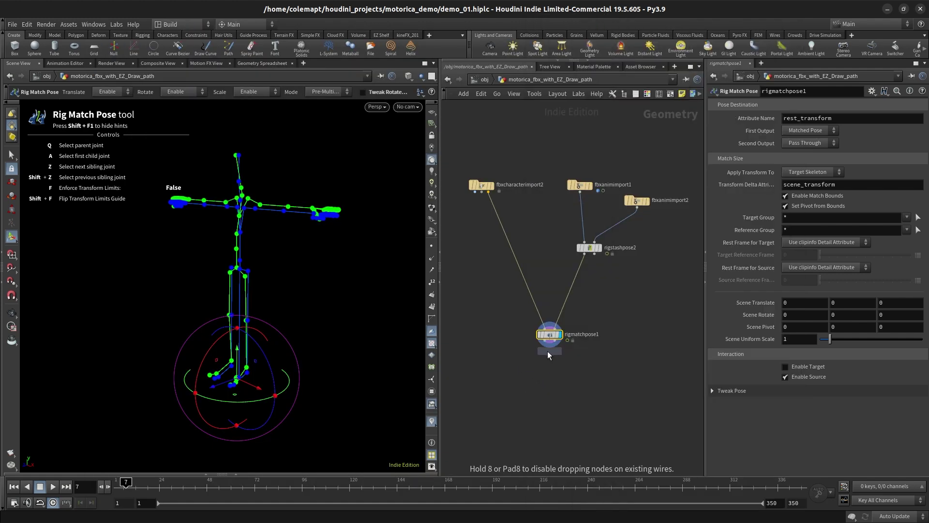
click(549, 372)
Step: Map the foot, toe base and toe end joints of both legs from the Mixamo skeleton to the animation skeleton
scroll(247, 349, up, 3)
scroll(251, 332, up, 4)
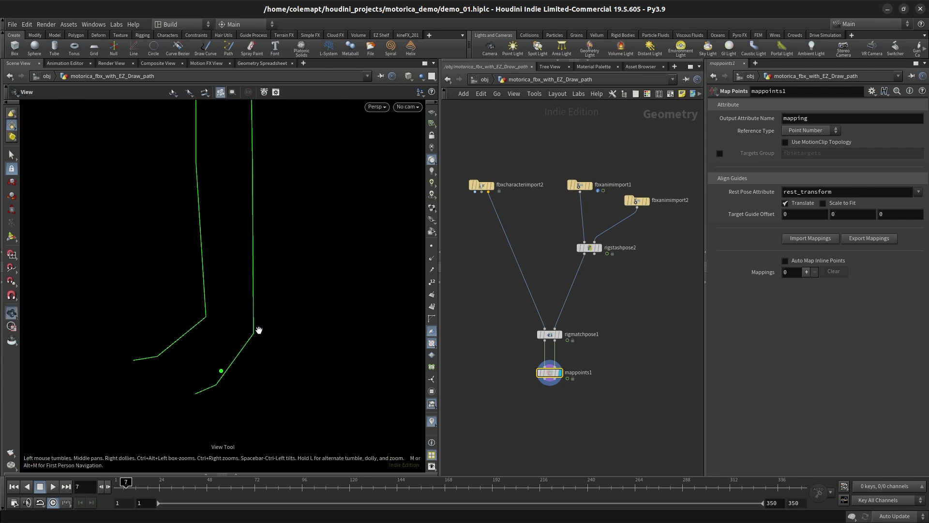
key(Return)
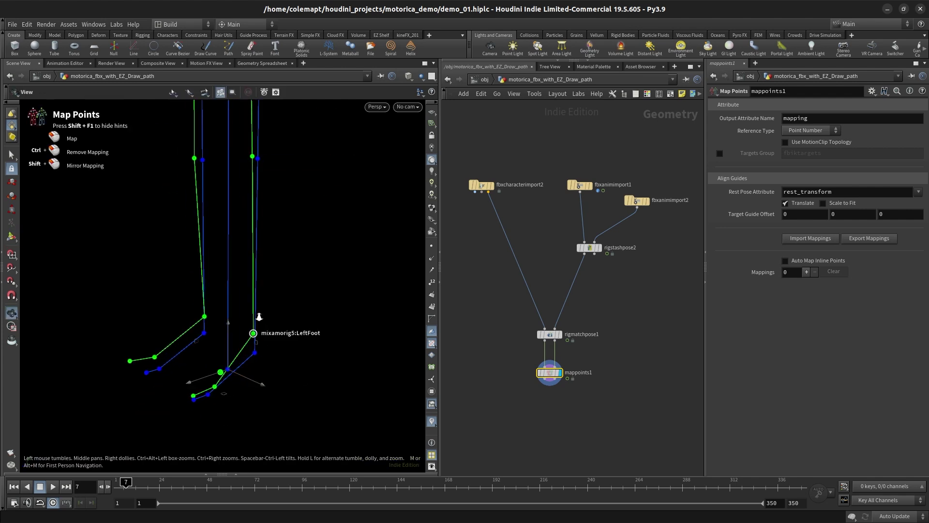
drag(252, 333, 253, 360)
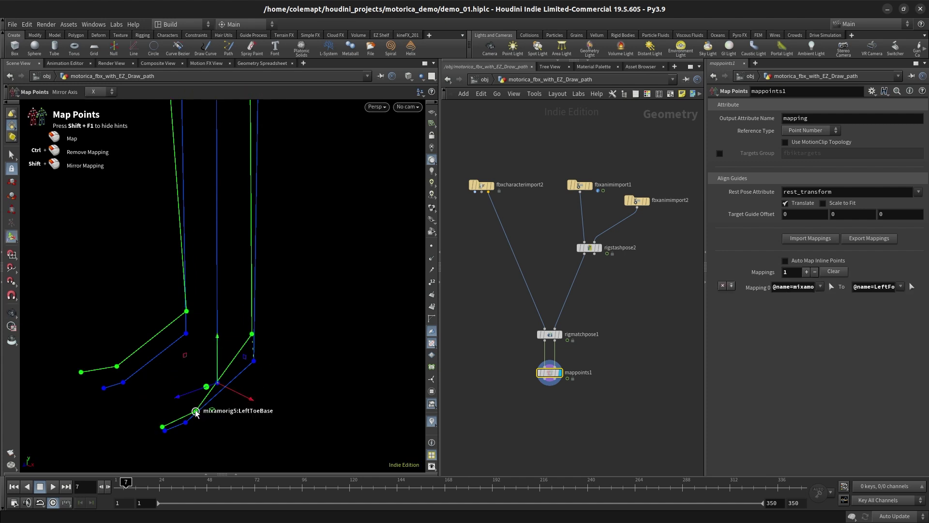
drag(196, 411, 185, 422)
drag(162, 426, 165, 430)
drag(80, 372, 104, 388)
drag(116, 366, 123, 382)
drag(186, 311, 186, 333)
Step: Map the lower leg, hip and upper leg joints between the two skeletons
scroll(186, 333, down, 4)
drag(174, 228, 215, 240)
drag(212, 271, 226, 276)
drag(249, 309, 262, 285)
drag(187, 289, 194, 269)
drag(209, 186, 226, 237)
Step: Map the Spine and Spine1 joints, and remove the mapping to Spine
alt+middle_drag(211, 115, 212, 255)
drag(221, 171, 229, 251)
scroll(228, 250, down, 3)
alt+middle_drag(228, 250, 229, 321)
alt+drag(229, 322, 233, 357)
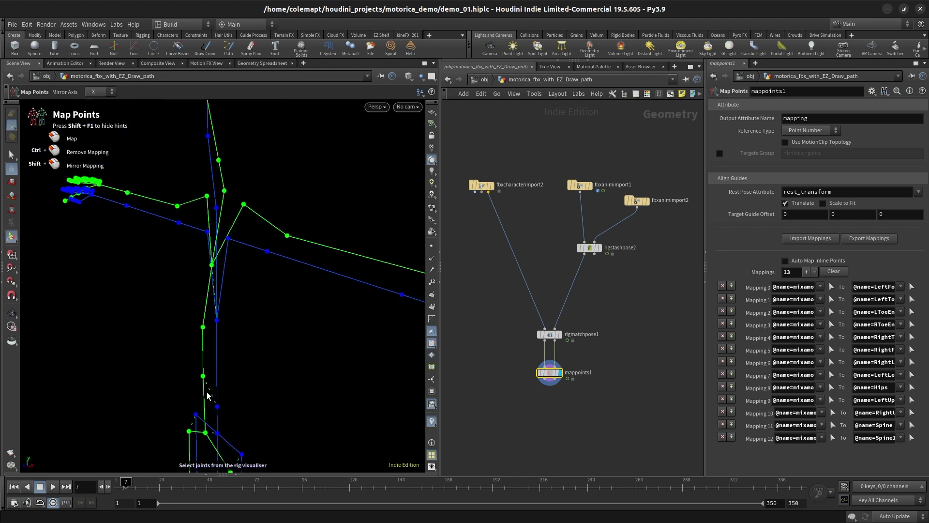
click(203, 376)
ctrl+click(246, 366)
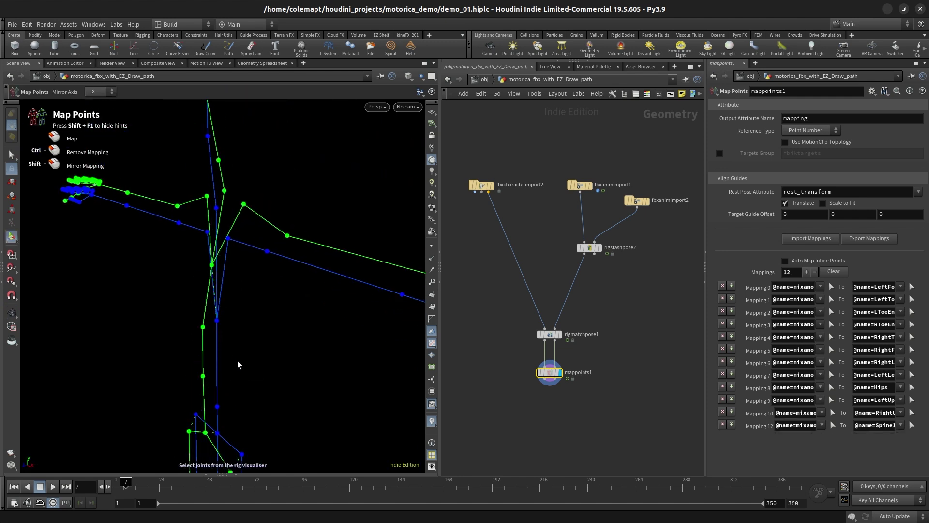
Step: Map the right shoulder, arm, forearm and hand joints to their counterparts
alt+drag(202, 261, 246, 259)
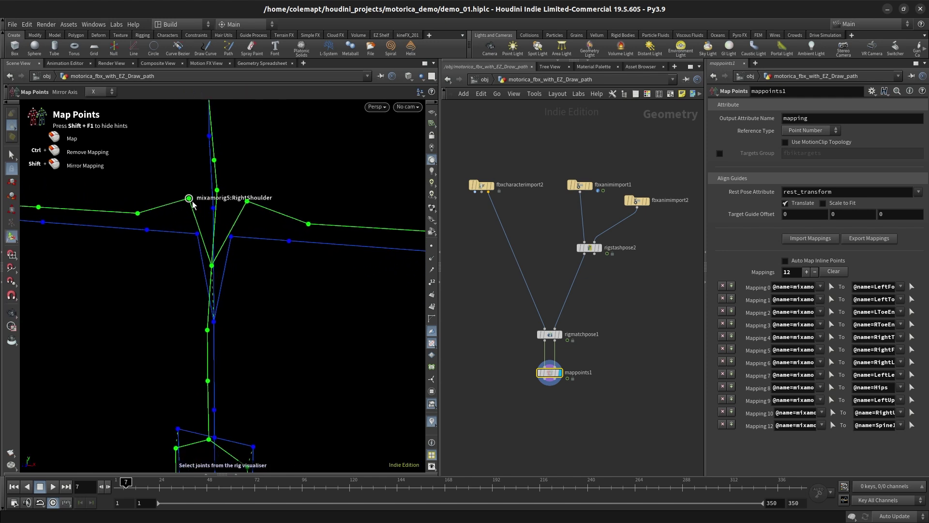
drag(192, 205, 158, 238)
scroll(191, 257, down, 2)
middle_drag(140, 244, 267, 293)
drag(184, 262, 189, 275)
click(116, 268)
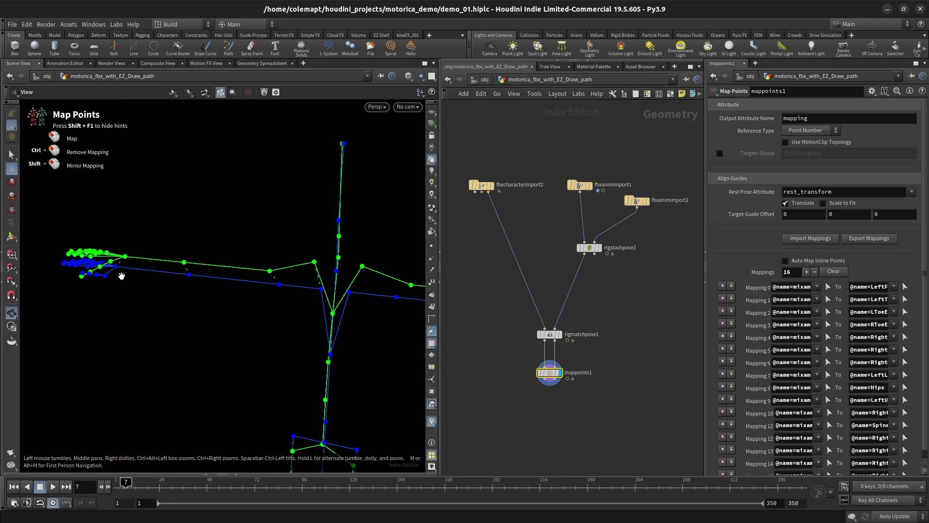
Step: Map the left shoulder, arm, forearm and hand joints to their counterparts
alt+drag(122, 274, 241, 317)
alt+middle_drag(240, 317, 62, 270)
key(Return)
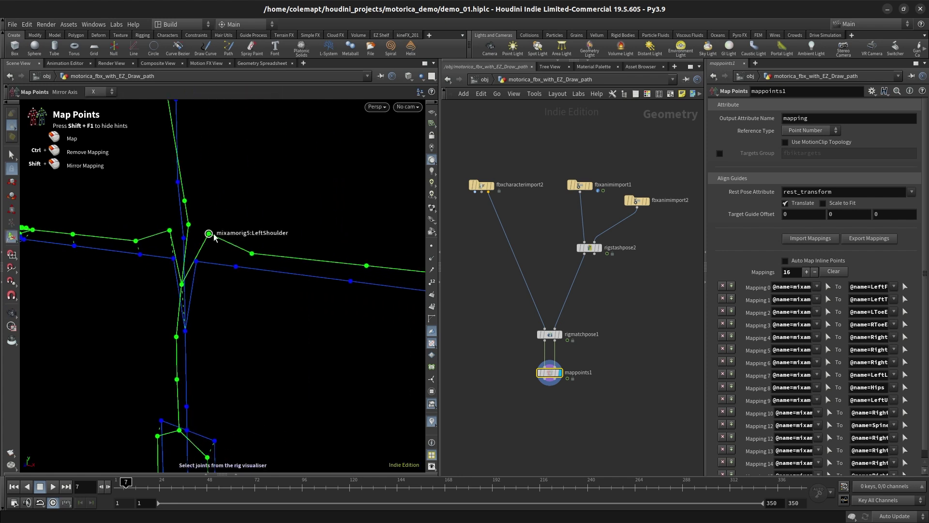
drag(209, 234, 196, 261)
drag(251, 253, 235, 266)
drag(368, 265, 350, 280)
alt+middle_drag(357, 294, 213, 265)
drag(302, 238, 309, 260)
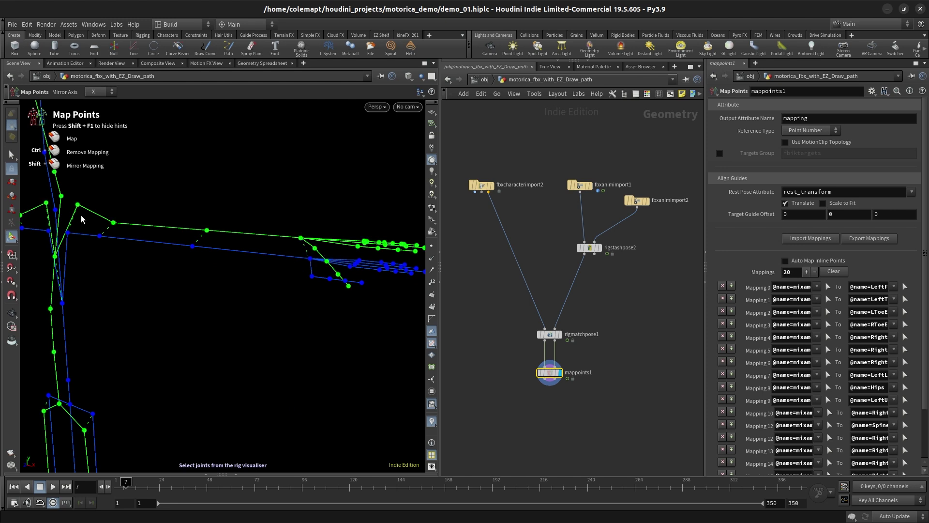
Step: Map the remaining neck and head joints between the skeletons, and undo the last handle change
alt+middle_drag(86, 218, 121, 249)
alt+drag(120, 249, 137, 273)
alt+right_drag(121, 287, 124, 257)
alt+middle_drag(121, 249, 127, 260)
alt+drag(127, 259, 194, 274)
drag(188, 234, 170, 206)
click(175, 203)
scroll(175, 203, down, 5)
scroll(110, 292, up, 3)
mouse_move(110, 293)
alt+mouse_down()
mouse_move(149, 269)
mouse_move(97, 286)
alt+mouse_up()
click(82, 311)
click(80, 289)
key(ctrl+z)
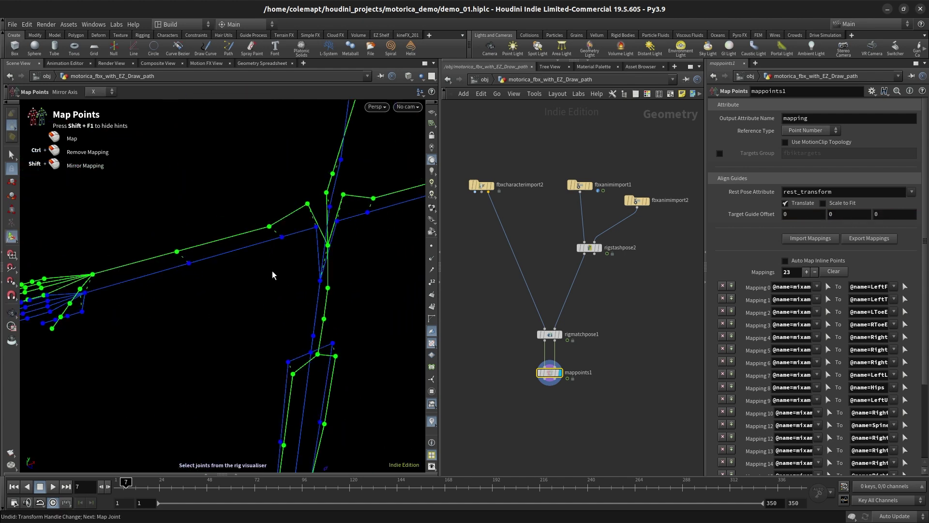
Step: Add a Full Body IK node below mappoints1, connect both mappoints1 outputs to it and display it
alt+drag(272, 275, 283, 221)
scroll(290, 232, down, 3)
middle_drag(533, 440, 522, 383)
key(Tab)
text(fbik)
key(Return)
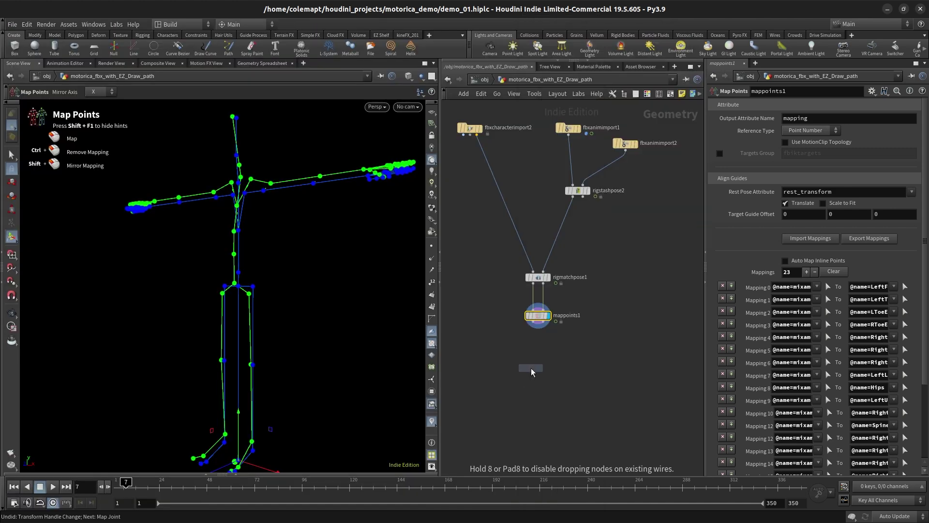
click(518, 367)
scroll(533, 360, up, 4)
click(522, 360)
click(536, 291)
click(553, 291)
click(540, 360)
drag(532, 371, 539, 339)
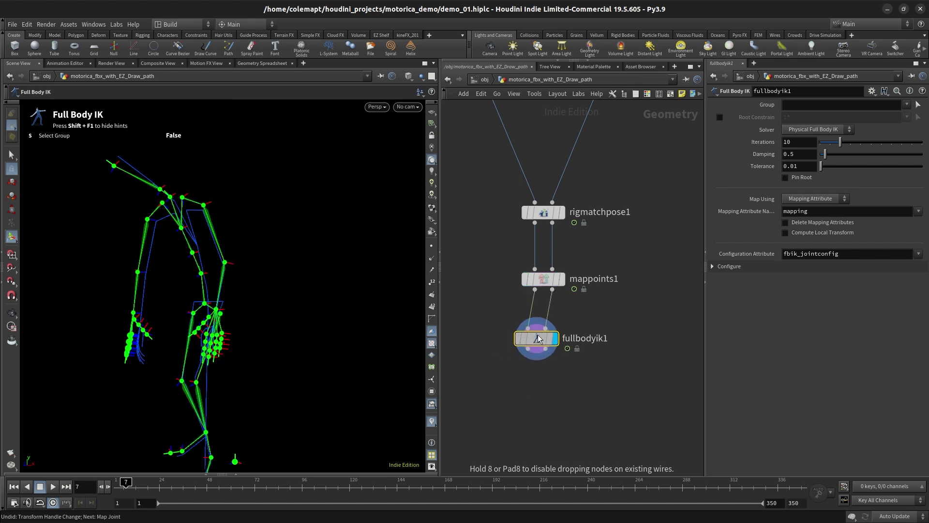
click(809, 198)
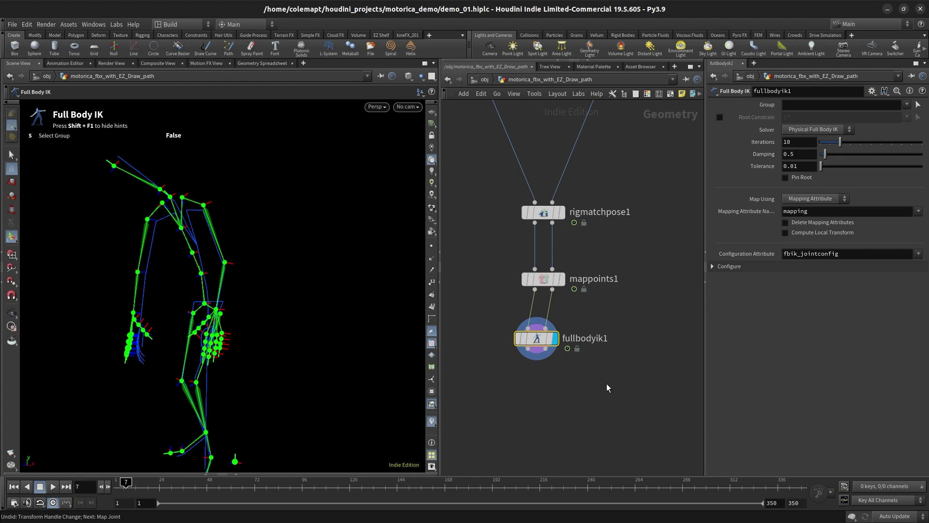
Step: Add a Bone Deform node below the rest of the network
scroll(580, 353, down, 4)
key(Tab)
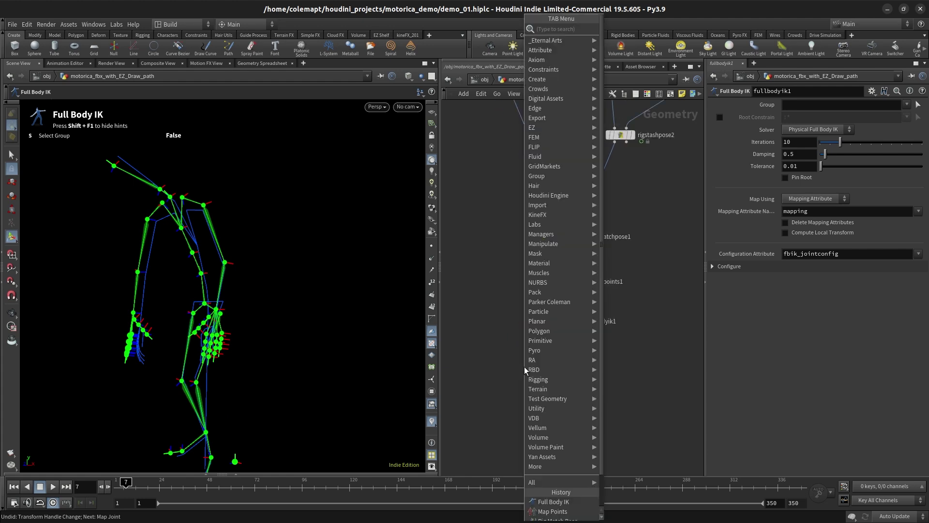
text(boned)
key(Return)
click(489, 393)
Step: Connect fbxcharacterimport2's first two outputs and fullbodyik1 to bonedeform1, display it and play the animation
click(482, 387)
key(h)
click(490, 175)
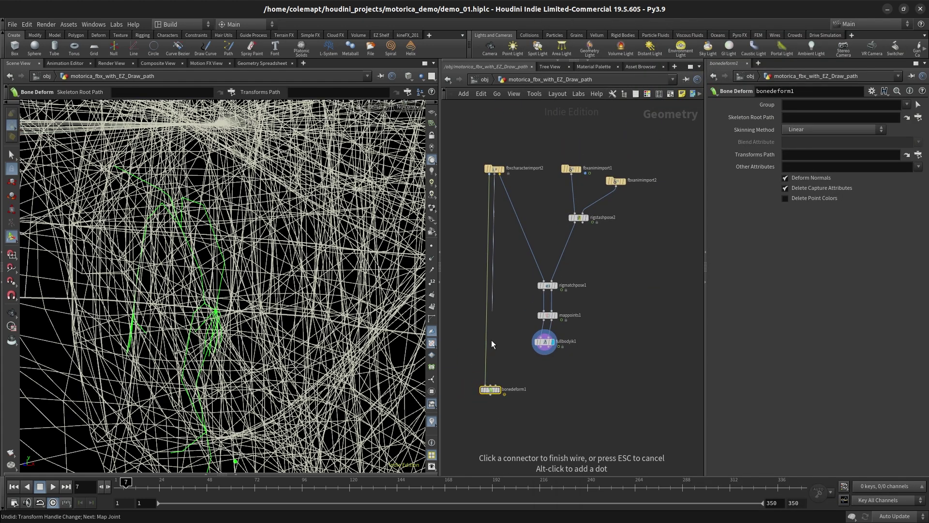
click(500, 390)
click(501, 390)
key(Up)
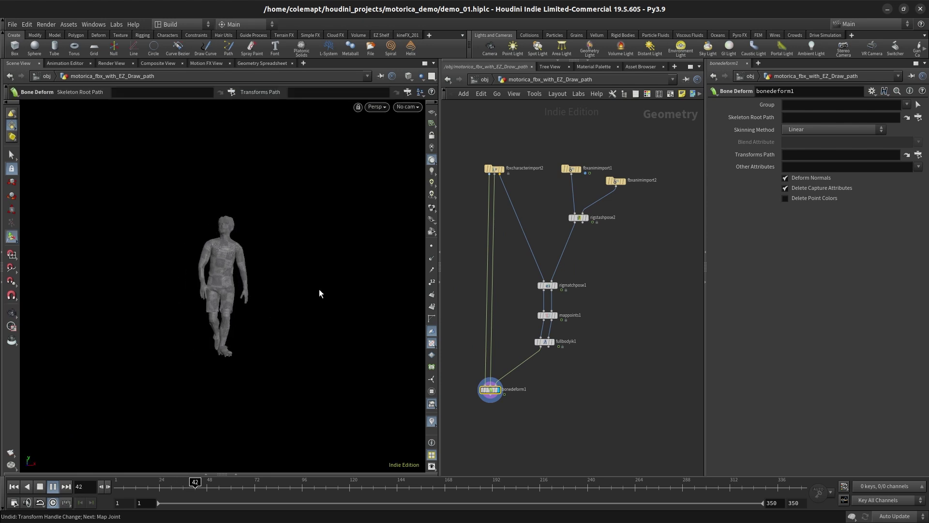
key(Escape)
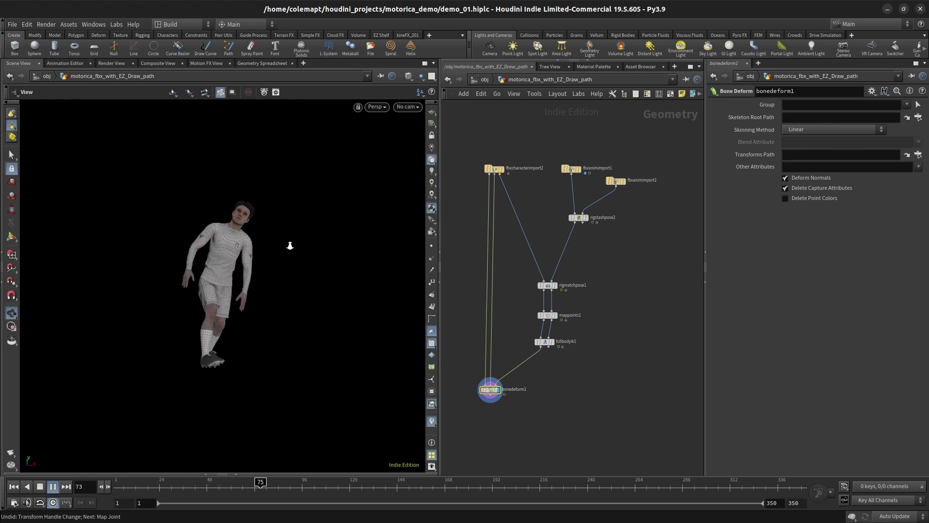